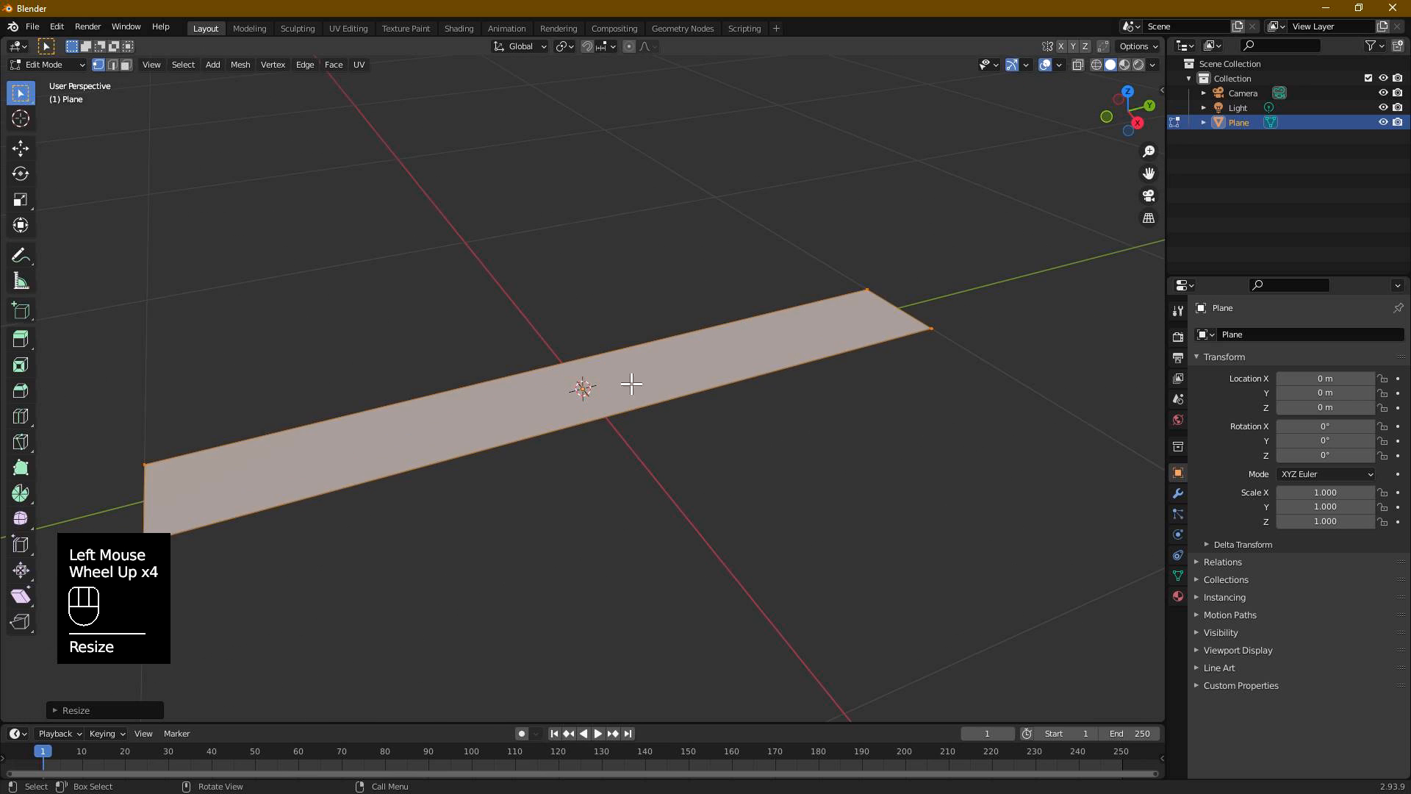
# - Cut two crosswise edge loops into the plane strip, both slid past the origin toward its positive Y end
pyautogui.hotkey('ctrl', 'r')
pyautogui.click(614, 415)
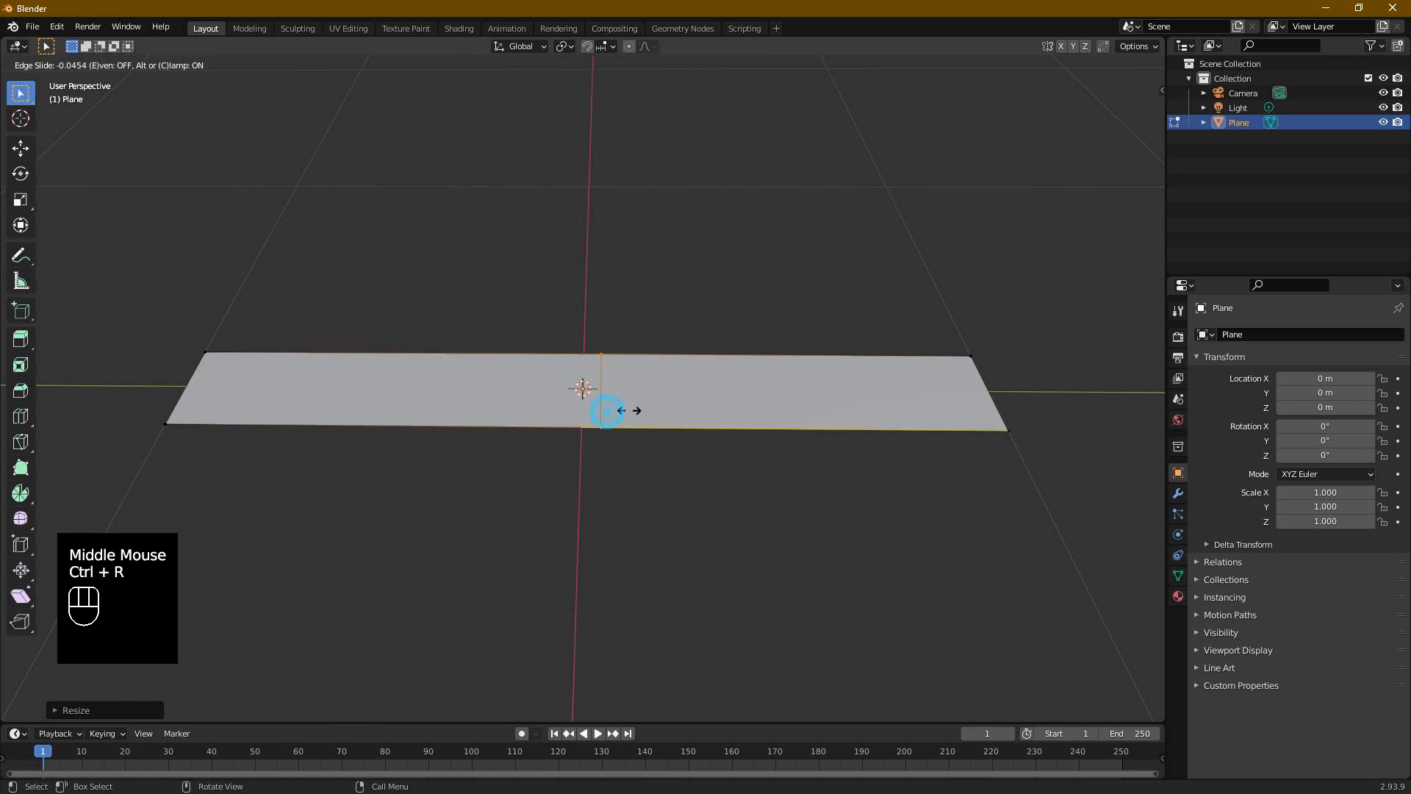
pyautogui.click(687, 409)
pyautogui.click(837, 404)
pyautogui.hotkey('ctrl', 'r')
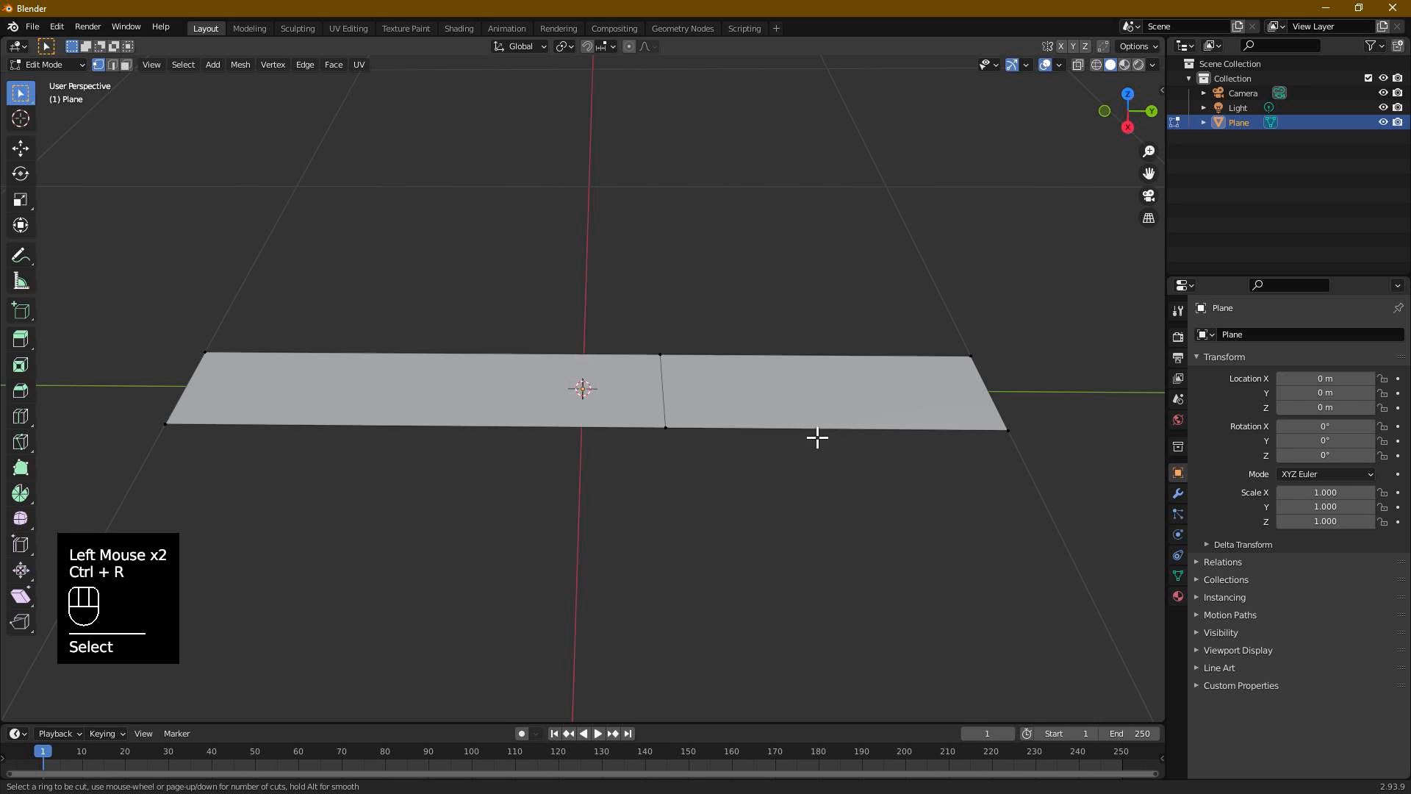
pyautogui.click(846, 423)
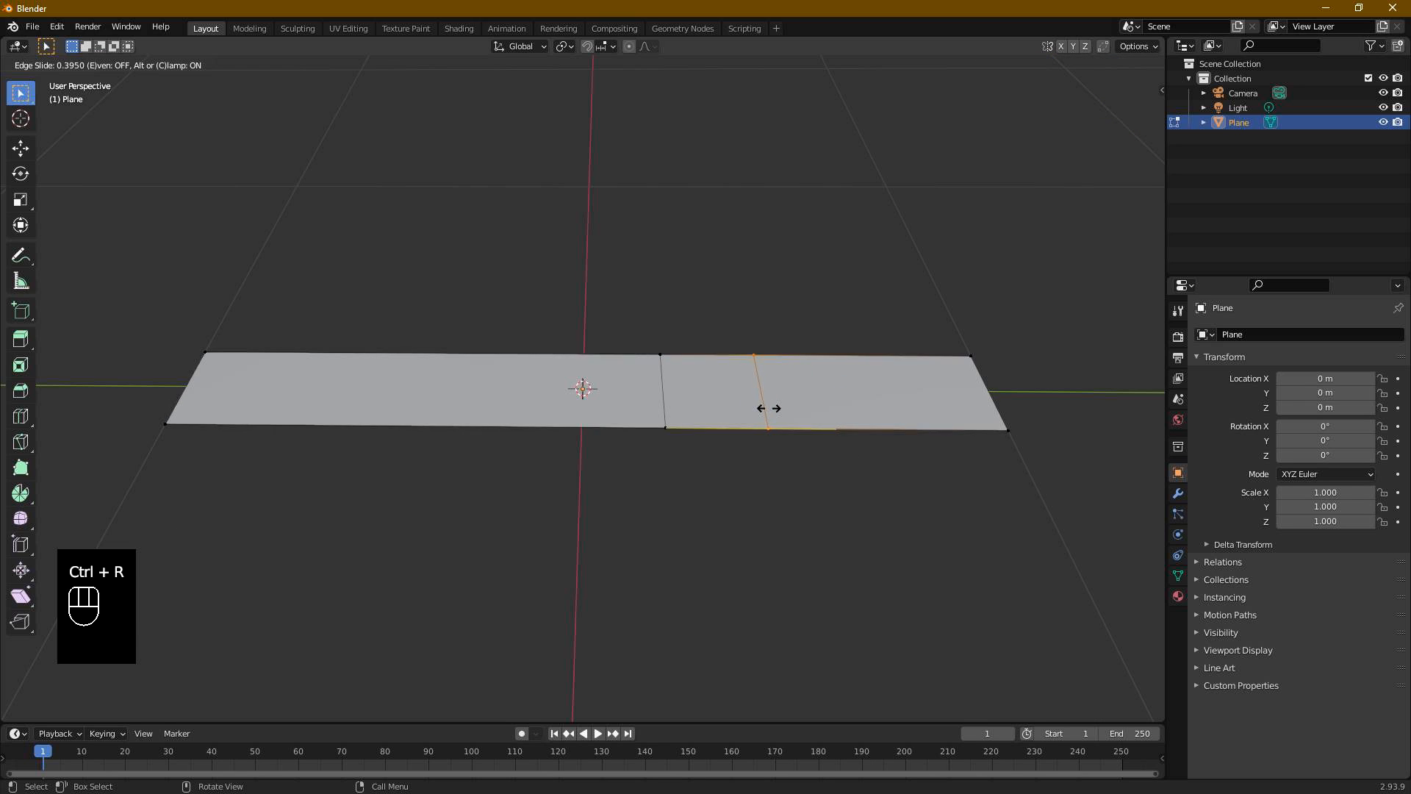
pyautogui.click(769, 409)
pyautogui.click(775, 416)
# - Raise the strip's positive Y end edge well above the base along Z and pull it slightly inward along Y
pyautogui.press('2')
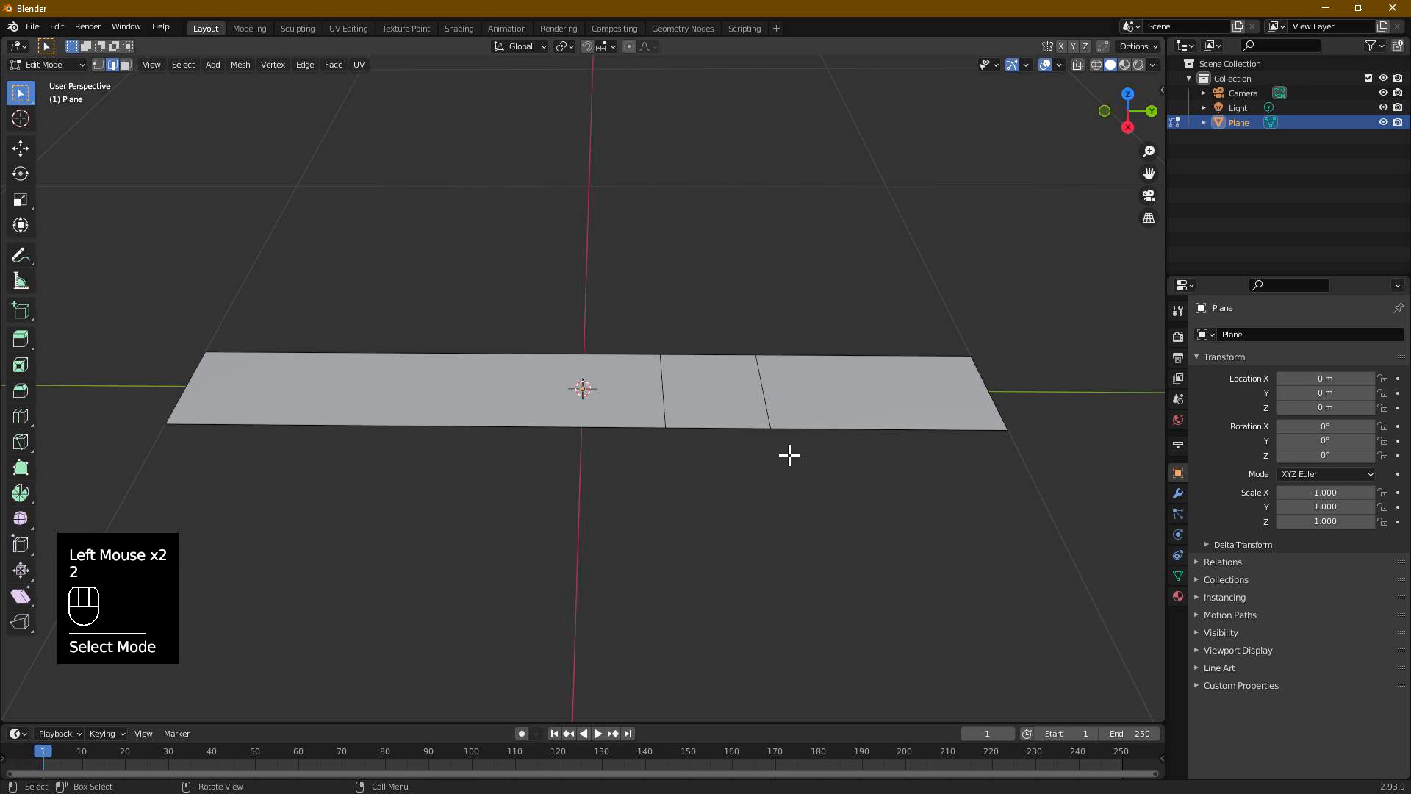
pyautogui.keyDown('shift'); pyautogui.moveTo(775, 429); pyautogui.dragTo(871, 357, button='middle'); pyautogui.keyUp('shift')
pyautogui.click(814, 391)
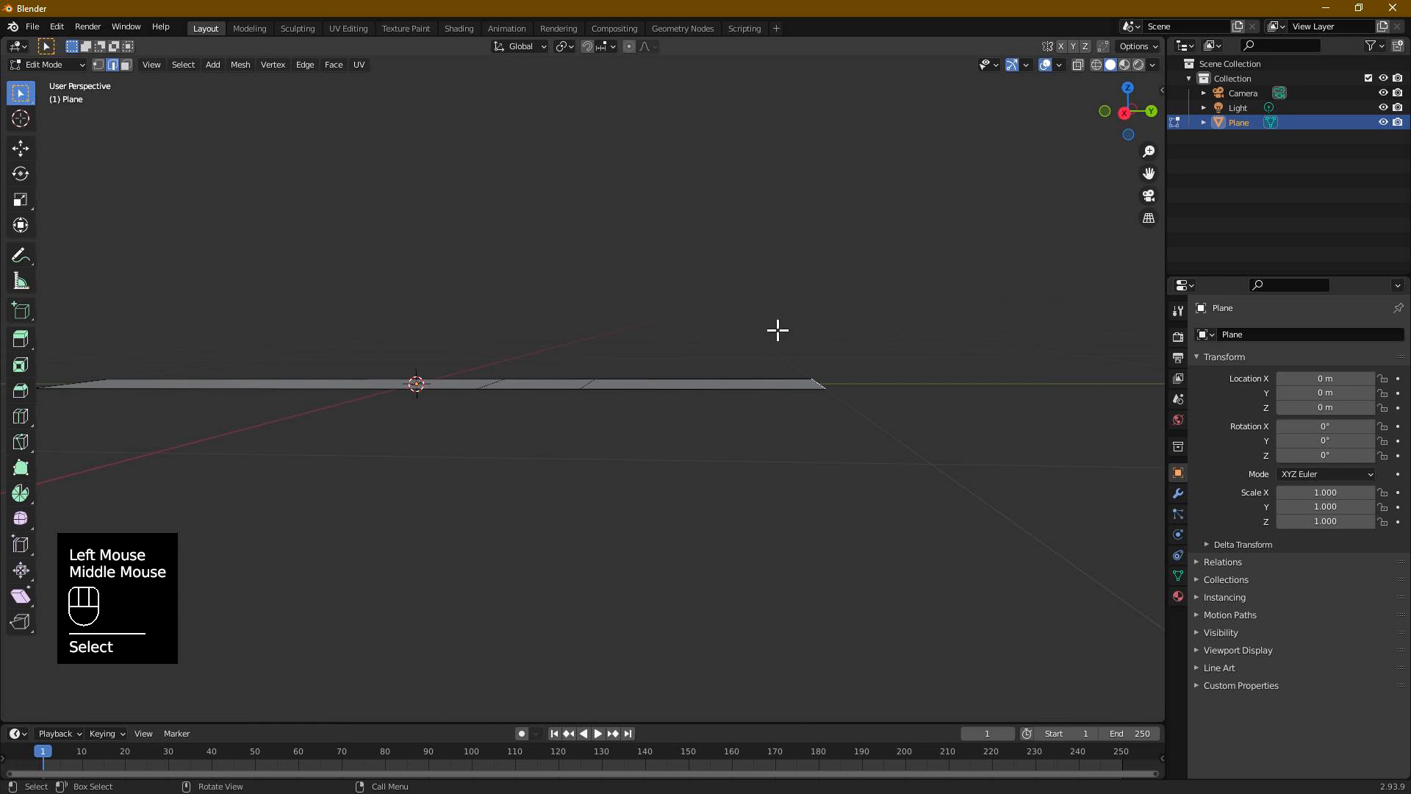
pyautogui.click(20, 148)
pyautogui.moveTo(826, 334); pyautogui.dragTo(805, 190)
pyautogui.moveTo(898, 247); pyautogui.dragTo(787, 238)
# - Lift the edge loop nearest the raised end slightly along Z and shift the end edge further inward along Y
pyautogui.moveTo(646, 422); pyautogui.dragTo(623, 448, button='middle')
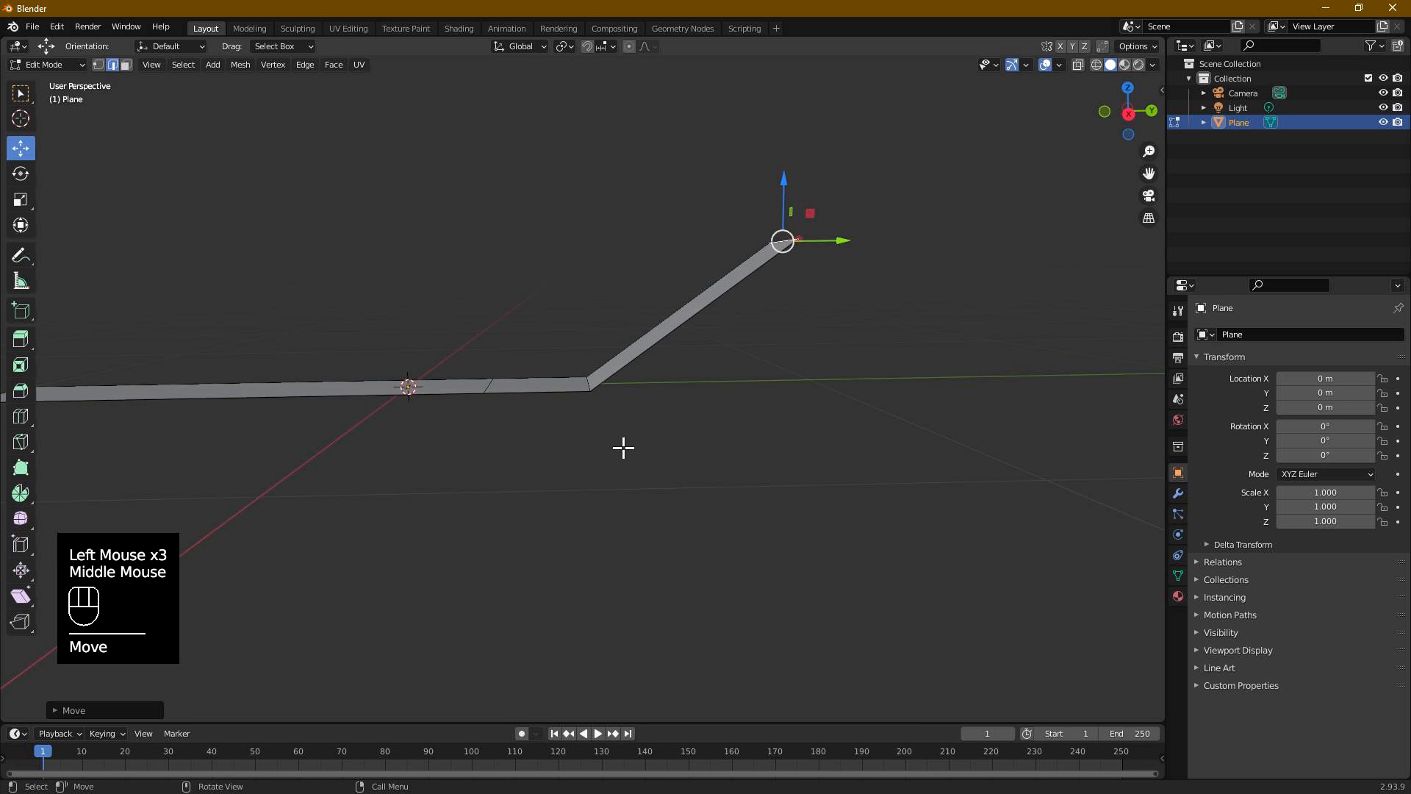
pyautogui.click(599, 389)
pyautogui.moveTo(588, 369); pyautogui.dragTo(599, 315)
pyautogui.click(801, 252)
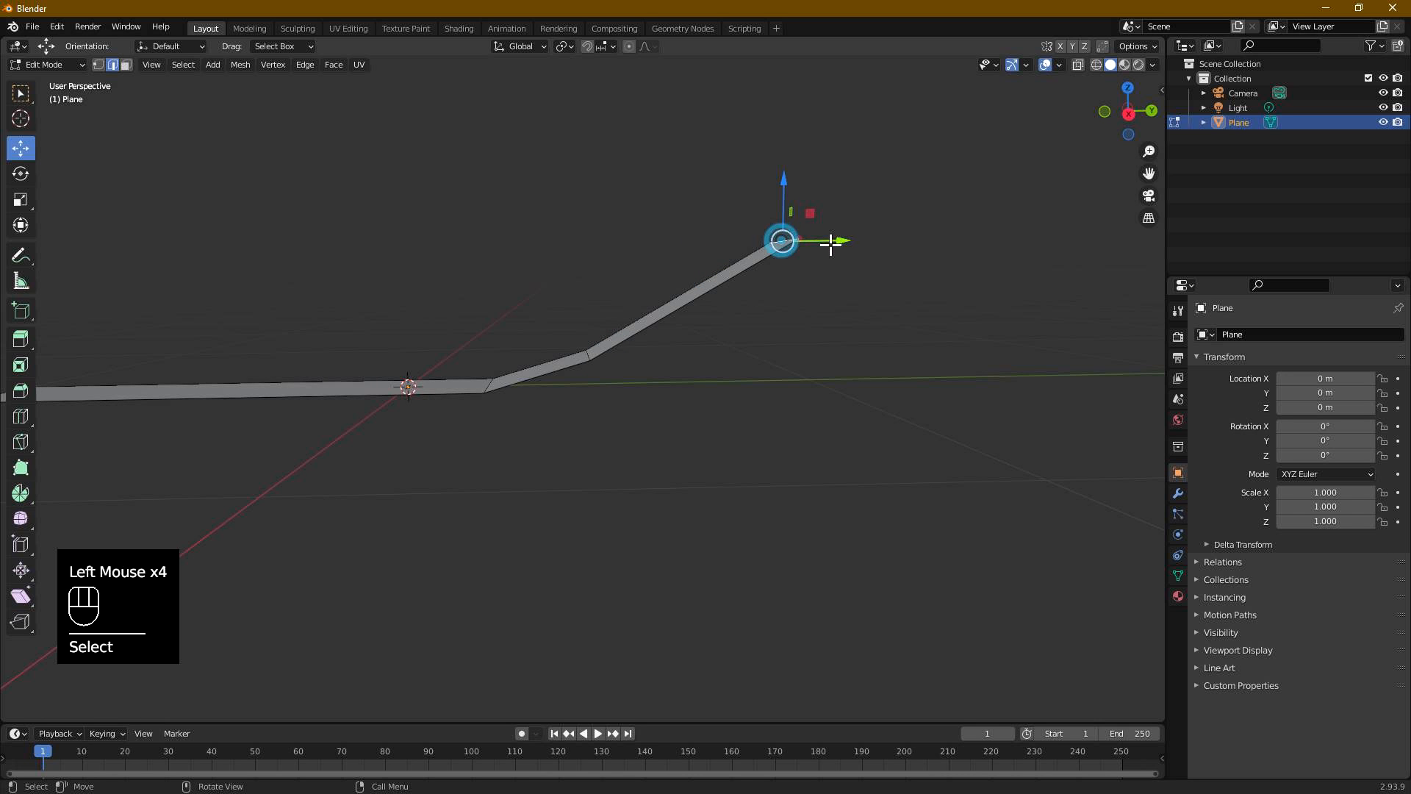
pyautogui.moveTo(848, 247); pyautogui.dragTo(718, 184)
# - Subdivide the two crosswise edges bounding the raised end section with 10 cuts
pyautogui.scroll(-3, 657, 288)
pyautogui.moveTo(657, 288); pyautogui.dragTo(570, 422, button='middle')
pyautogui.scroll(2, 627, 419)
pyautogui.keyDown('shift'); pyautogui.click(592, 361); pyautogui.keyUp('shift')
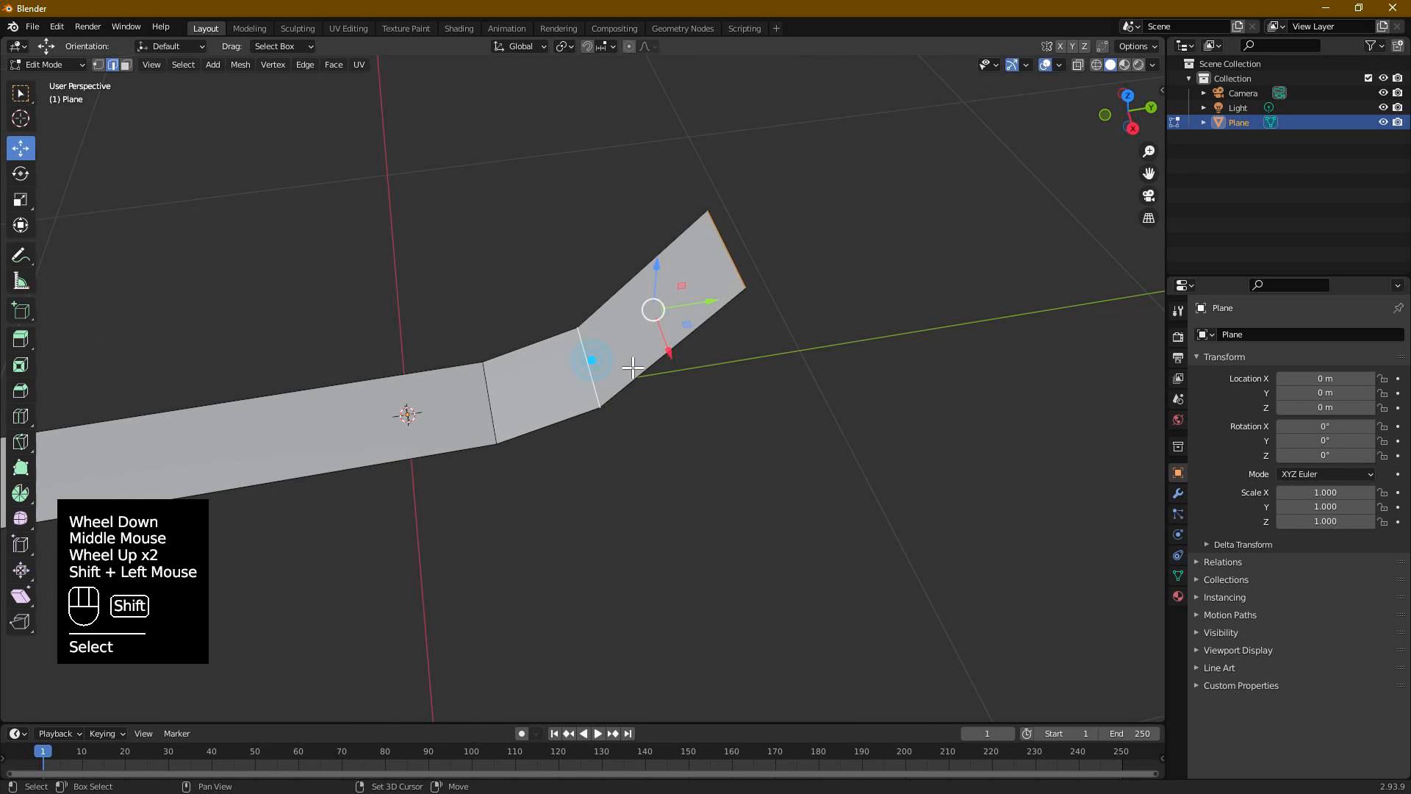
pyautogui.scroll(2, 633, 367)
pyautogui.rightClick(618, 322)
pyautogui.click(599, 316)
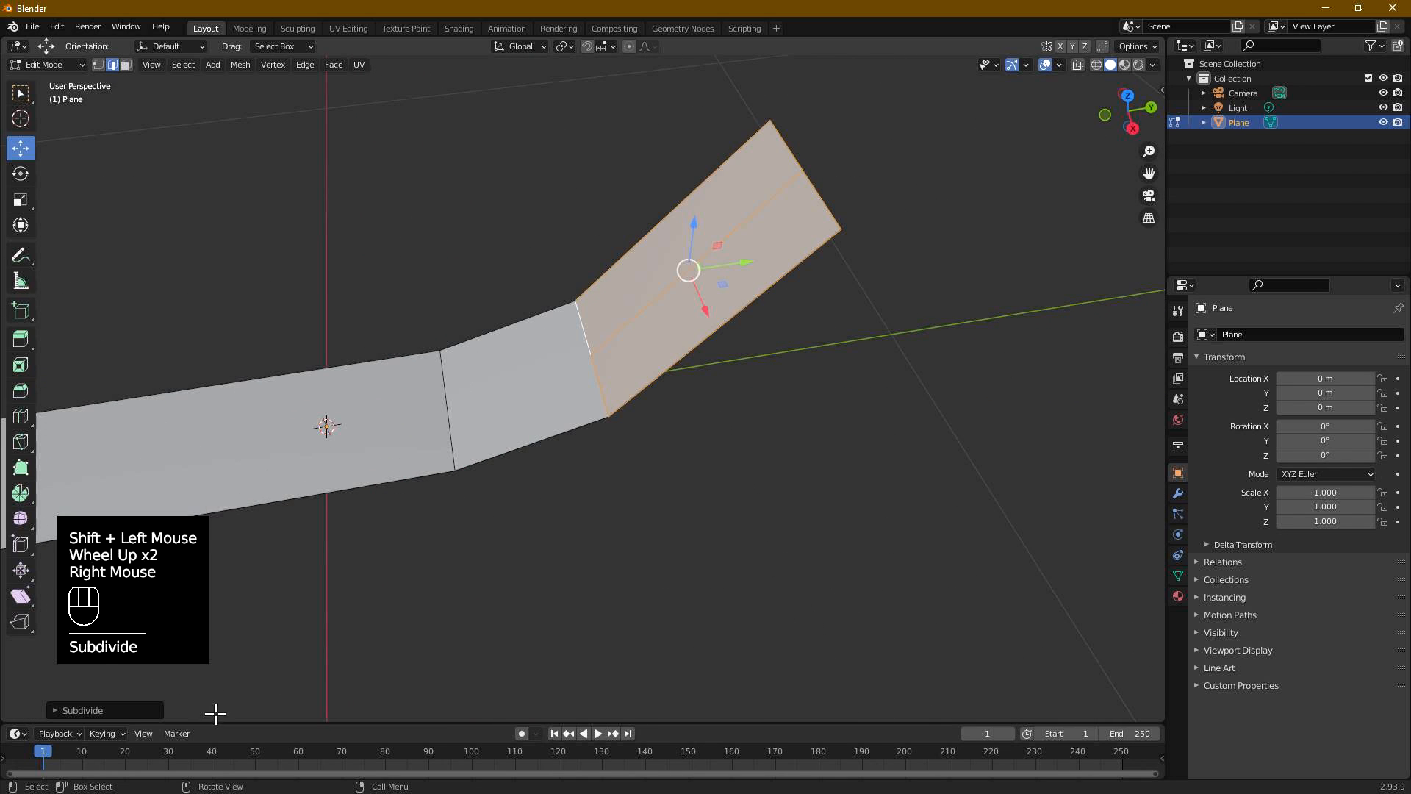
pyautogui.click(108, 710)
pyautogui.click(206, 610)
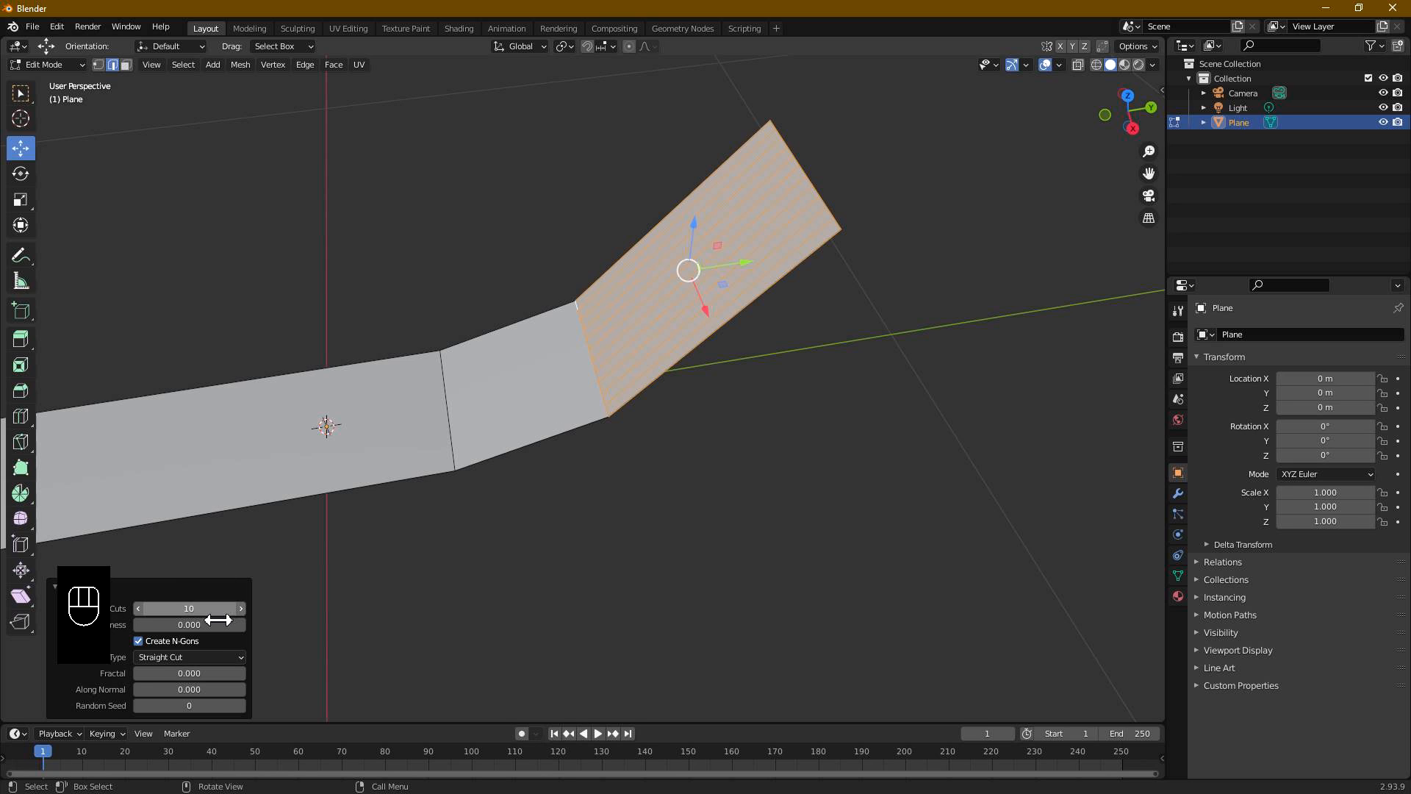
# - Scale every other segment of the raised end edge to about 0.114, using Checker Deselect with offset 1 and the Individual Origins pivot
pyautogui.moveTo(724, 432); pyautogui.dragTo(822, 356, button='middle')
pyautogui.scroll(2, 759, 454)
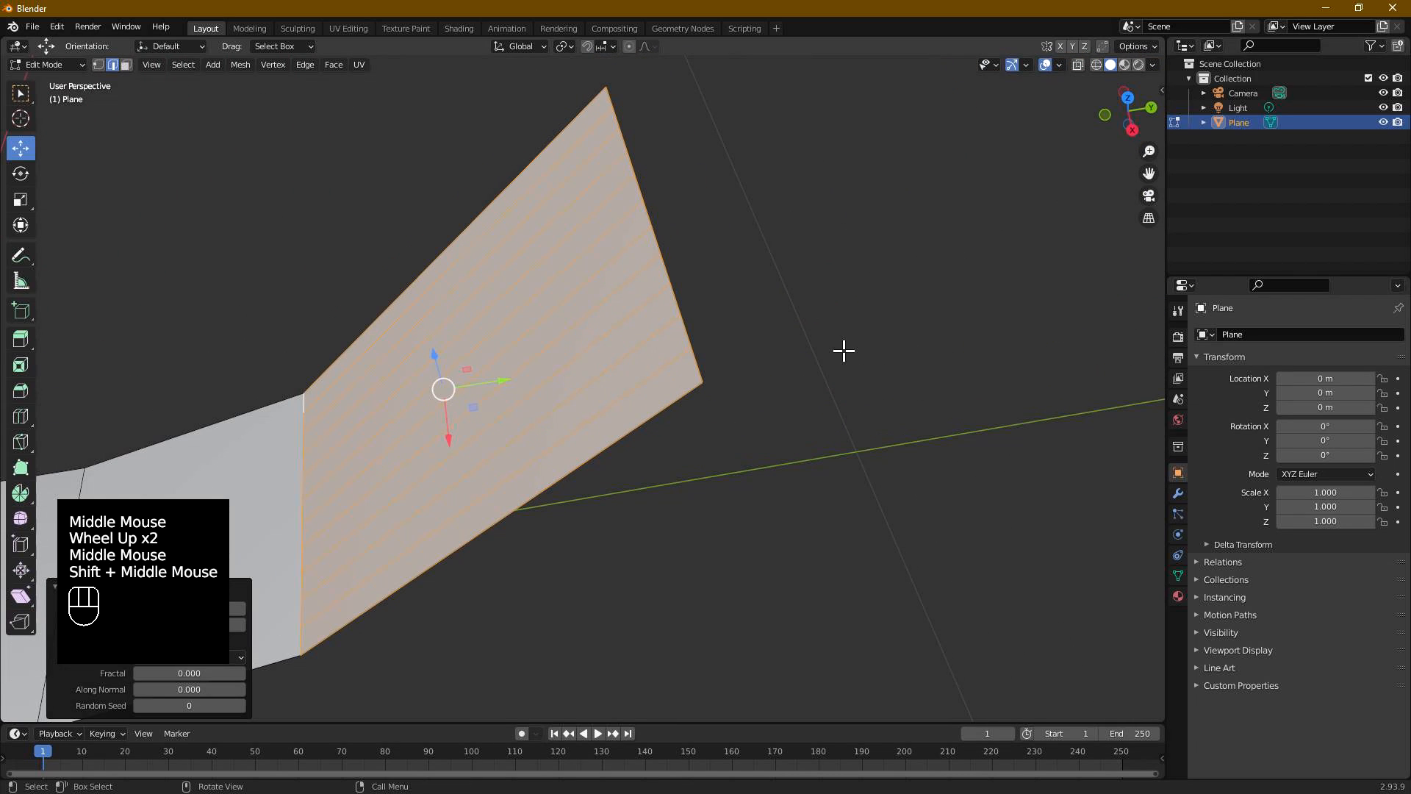
pyautogui.click(830, 338)
pyautogui.moveTo(588, 94); pyautogui.dragTo(819, 463)
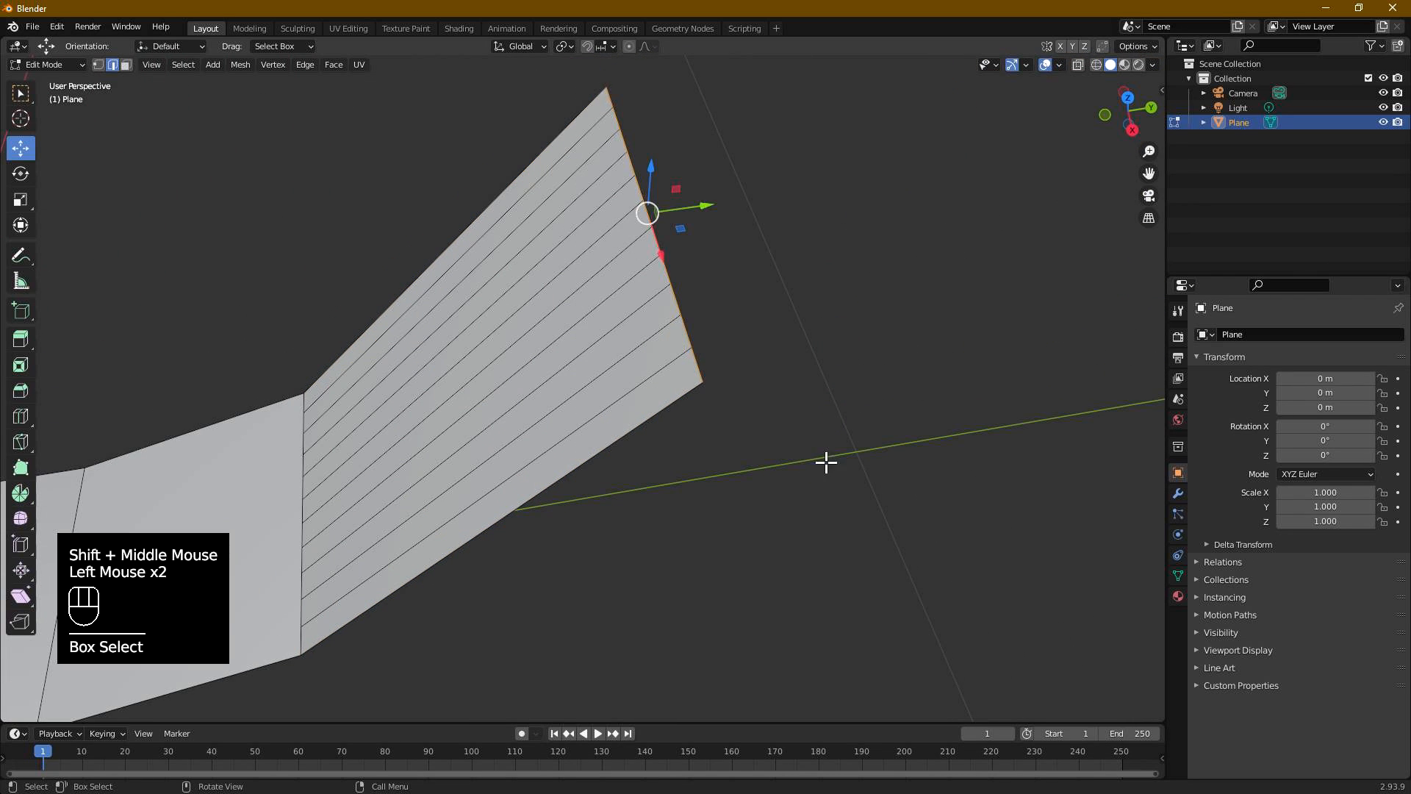
pyautogui.click(182, 65)
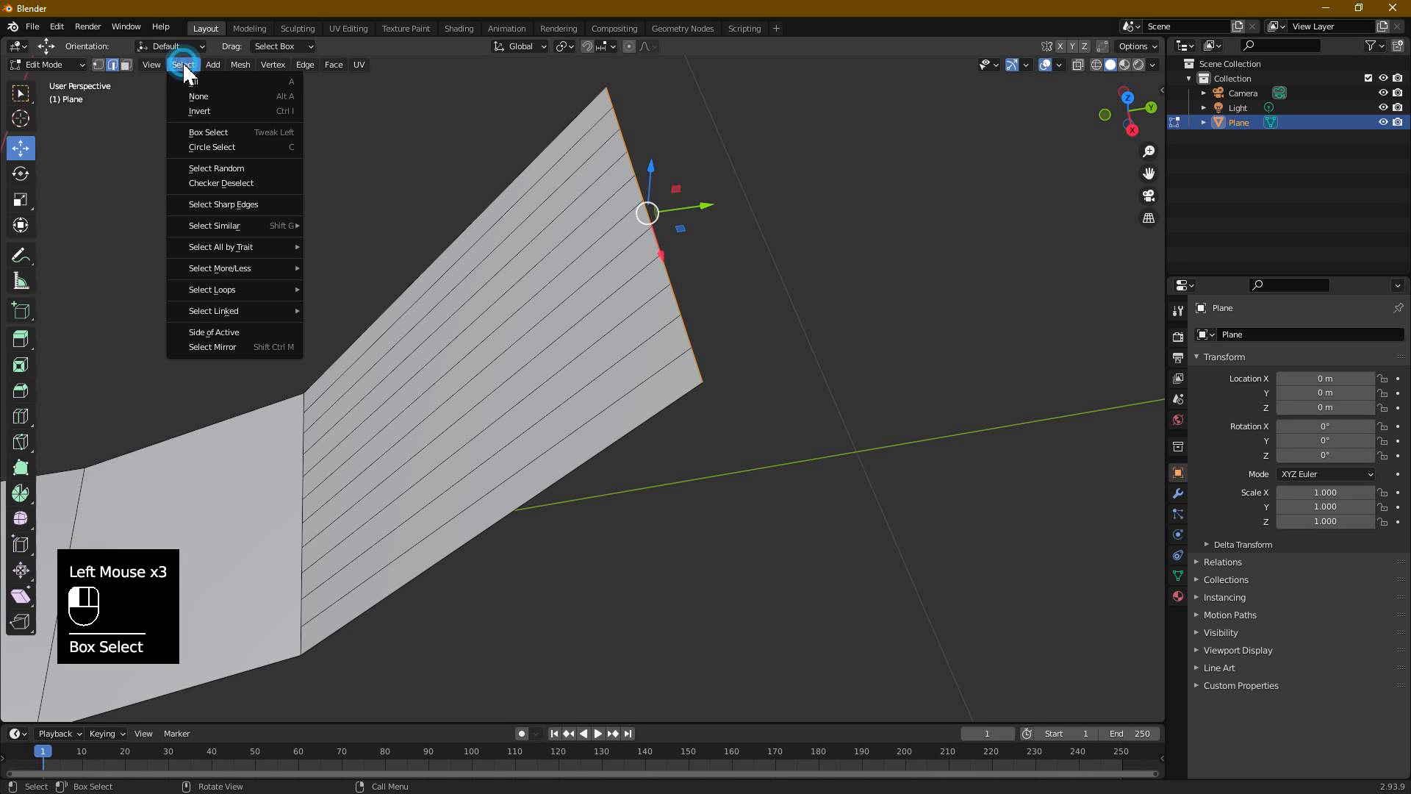
pyautogui.click(263, 183)
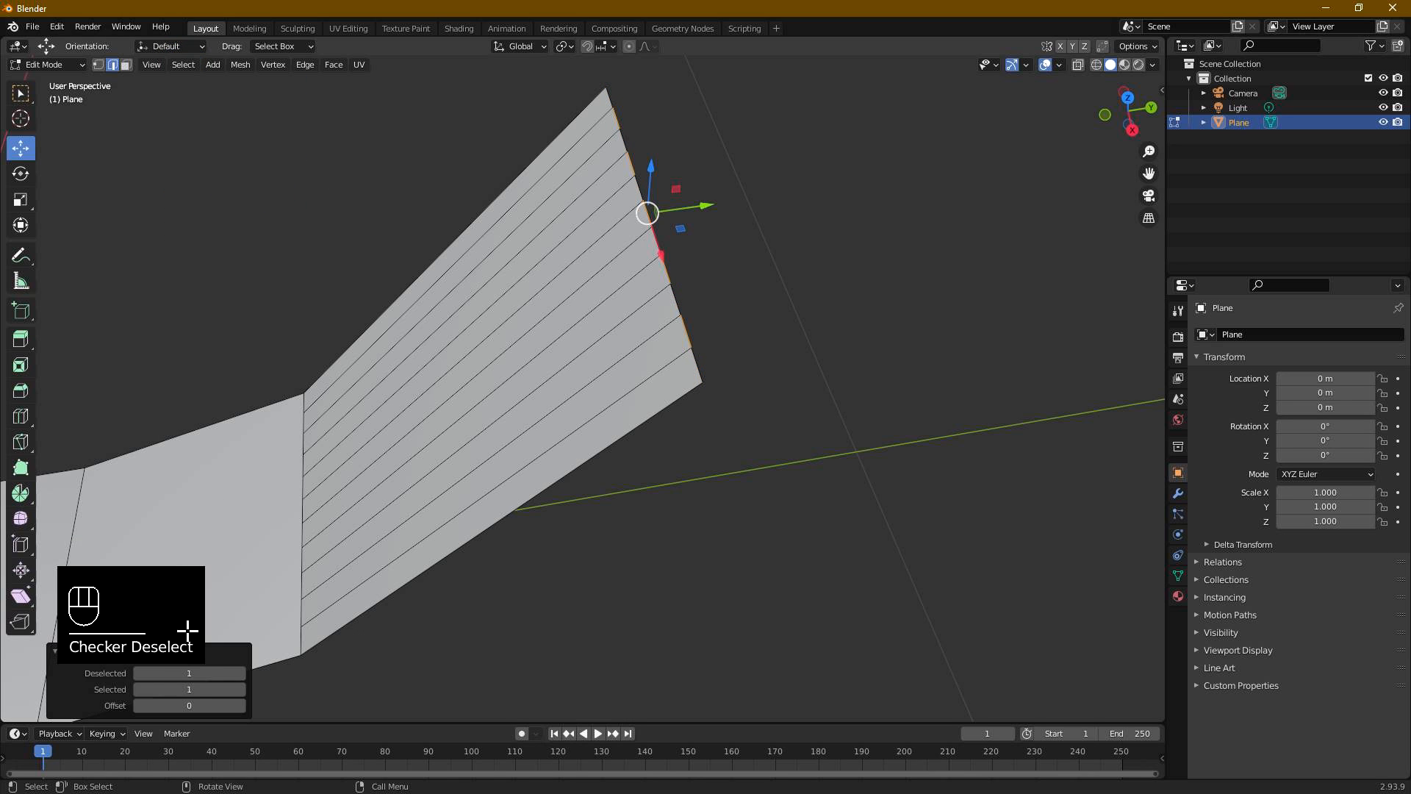
pyautogui.click(243, 706)
pyautogui.moveTo(761, 402); pyautogui.dragTo(801, 366, button='middle')
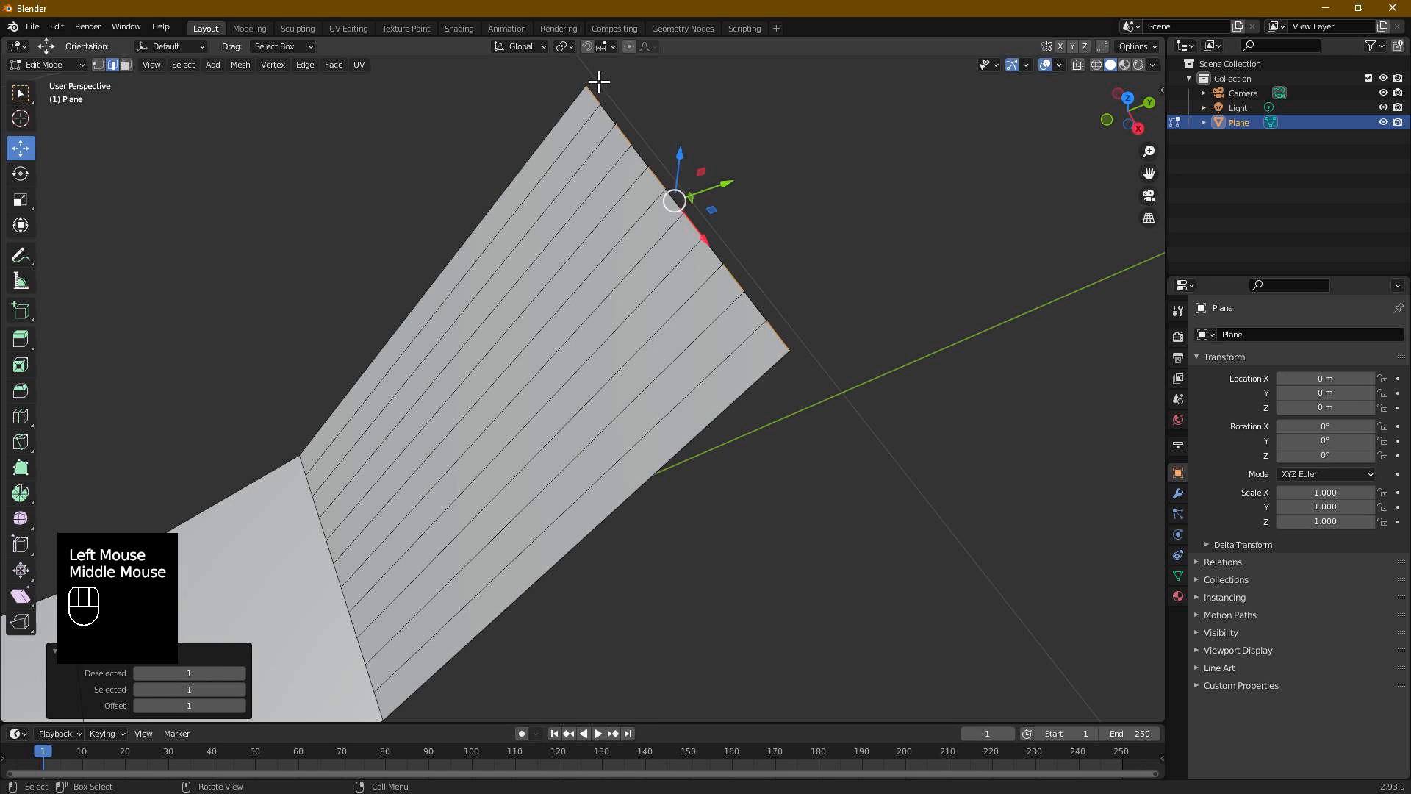
pyautogui.click(563, 45)
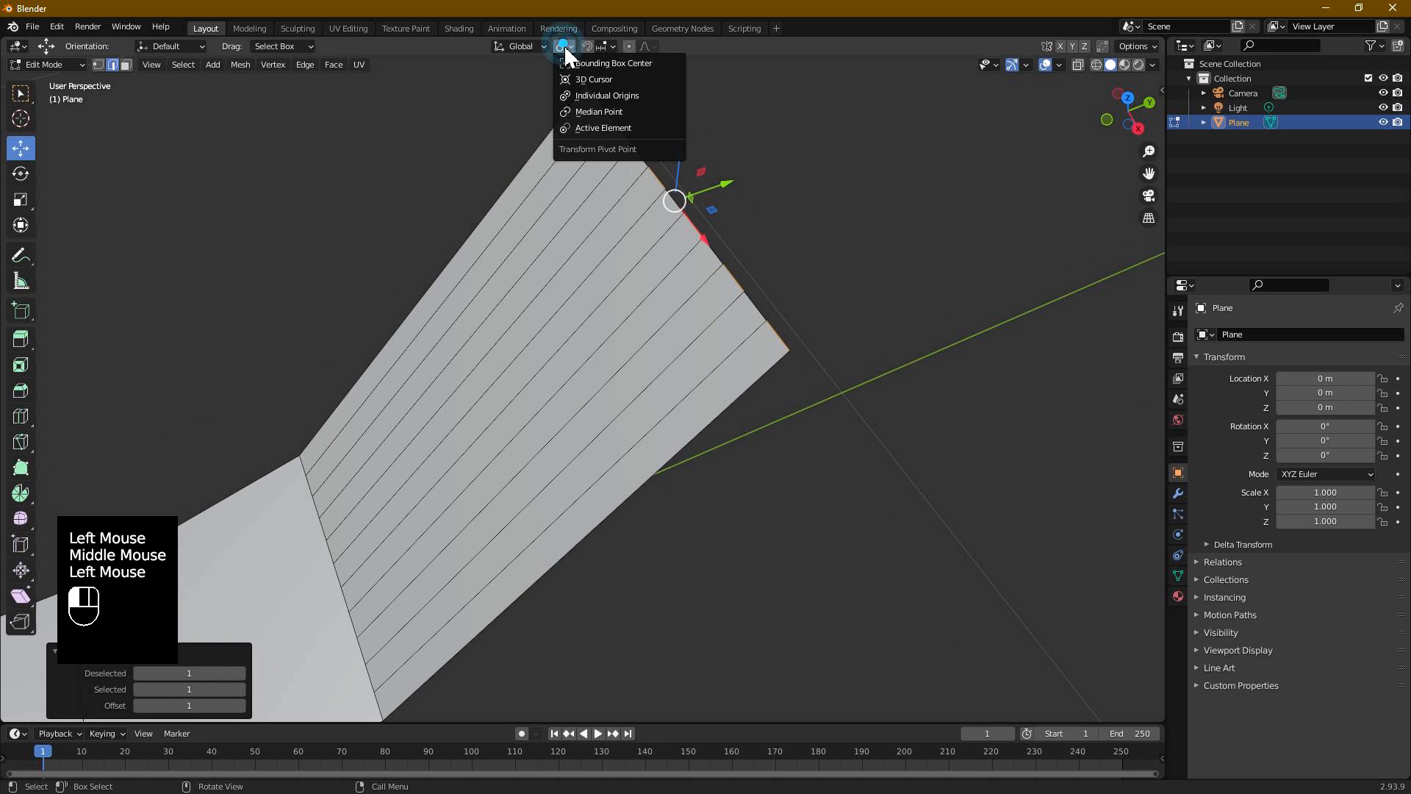
pyautogui.click(613, 96)
pyautogui.press('s')
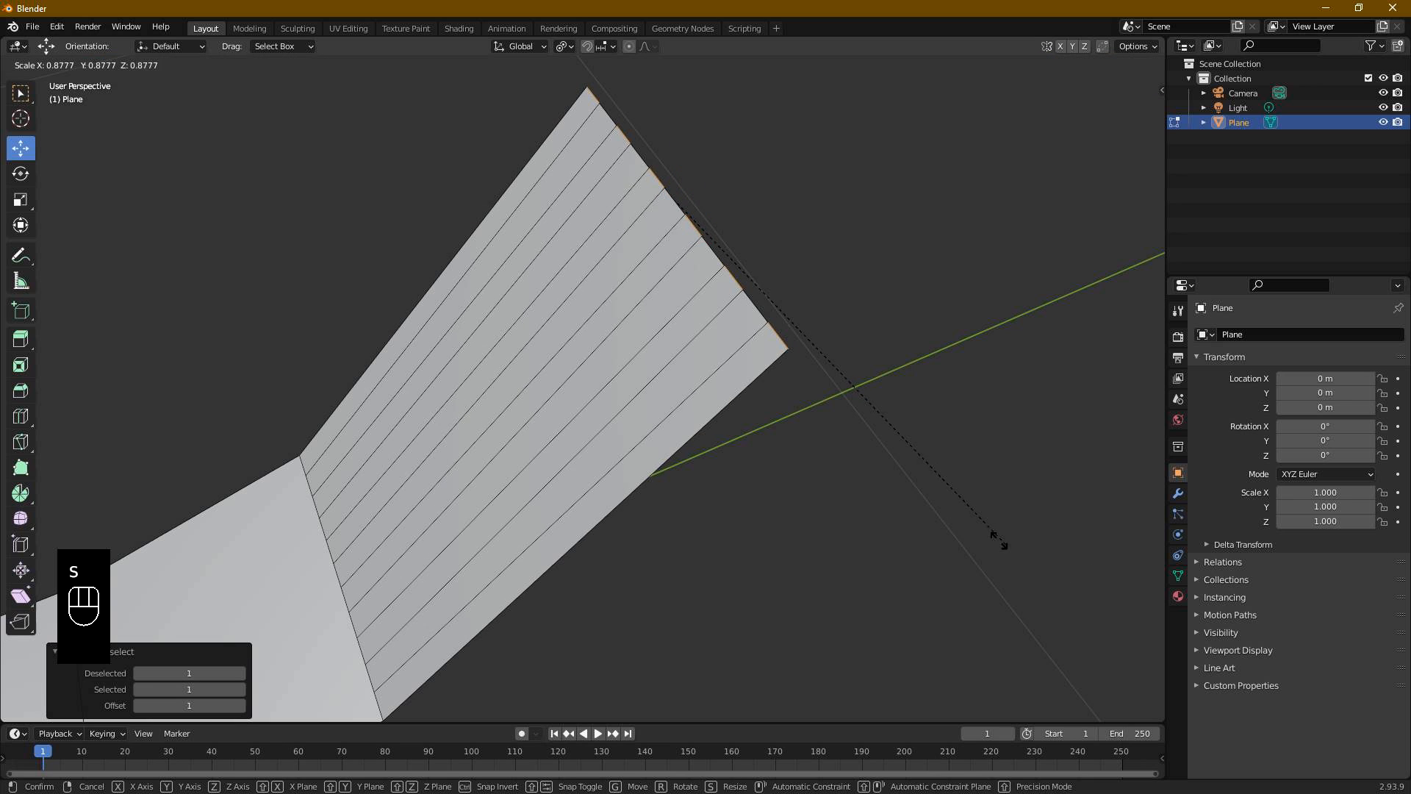
pyautogui.click(713, 247)
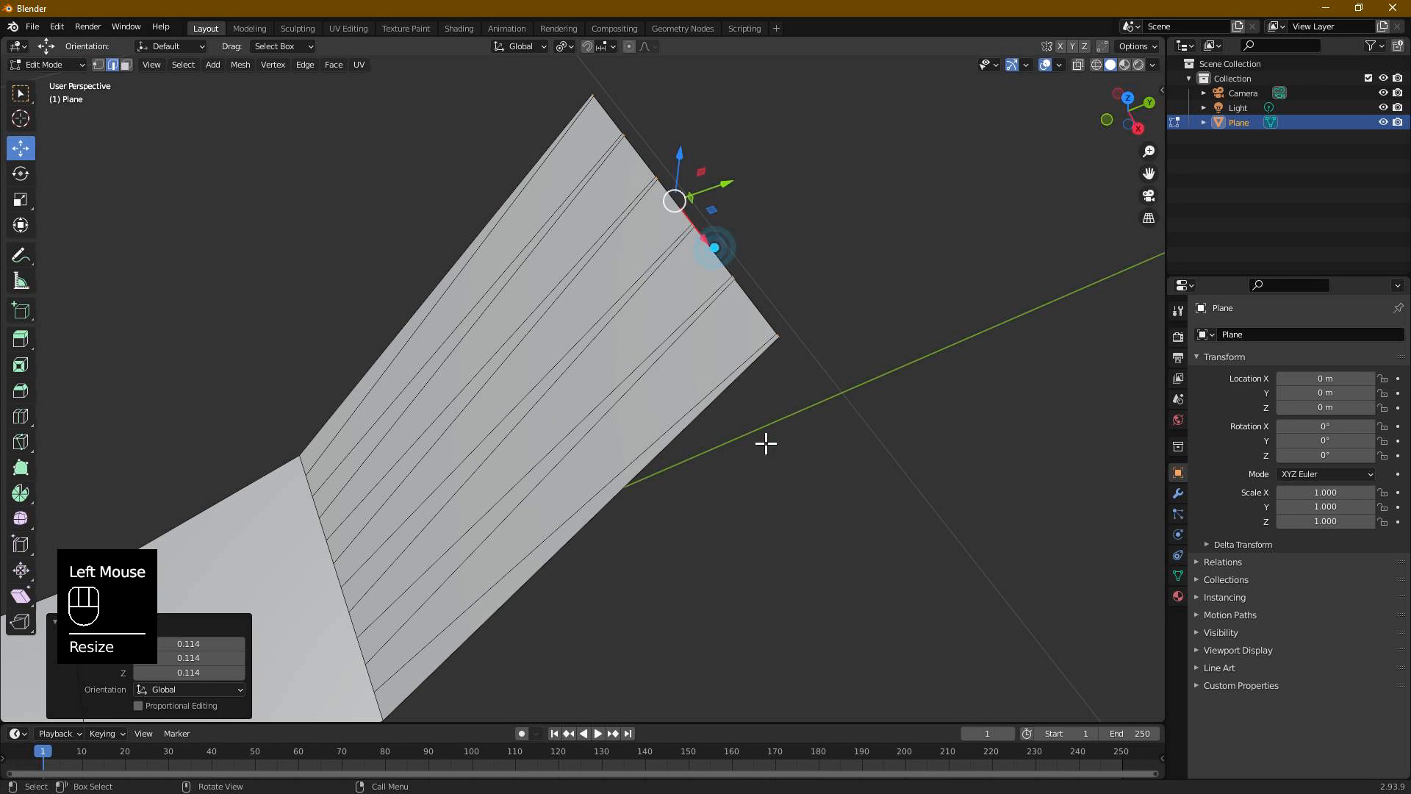
# - Shrink the alternate segments along the base edge of the subdivided section about their individual origins
pyautogui.keyDown('shift'); pyautogui.moveTo(587, 409); pyautogui.dragTo(624, 532, button='middle'); pyautogui.keyUp('shift')
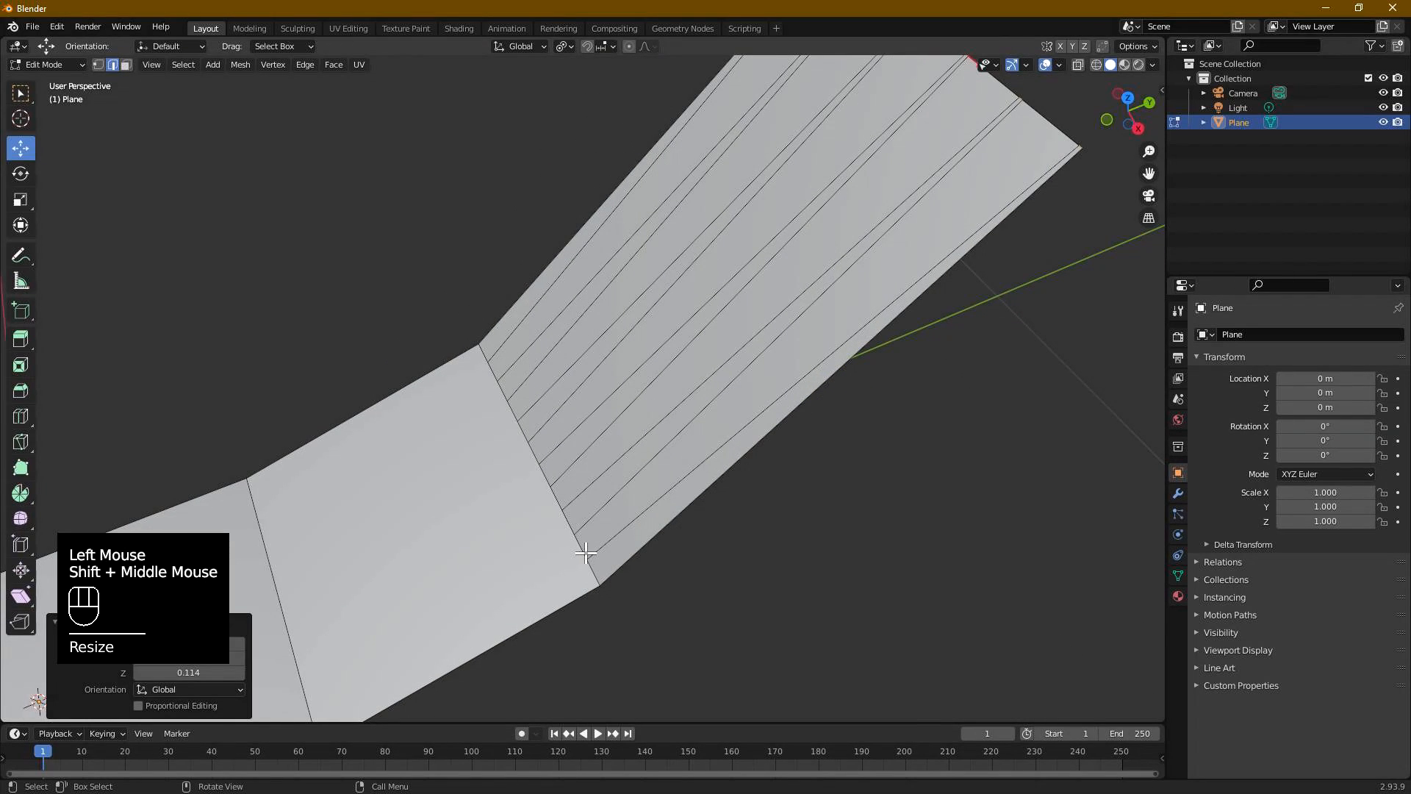
pyautogui.click(597, 557)
pyautogui.keyDown('shift'); pyautogui.click(590, 501); pyautogui.keyUp('shift')
pyautogui.press('shift+ctrl+KP_Add')
pyautogui.press('shift+ctrl+KP_Add')
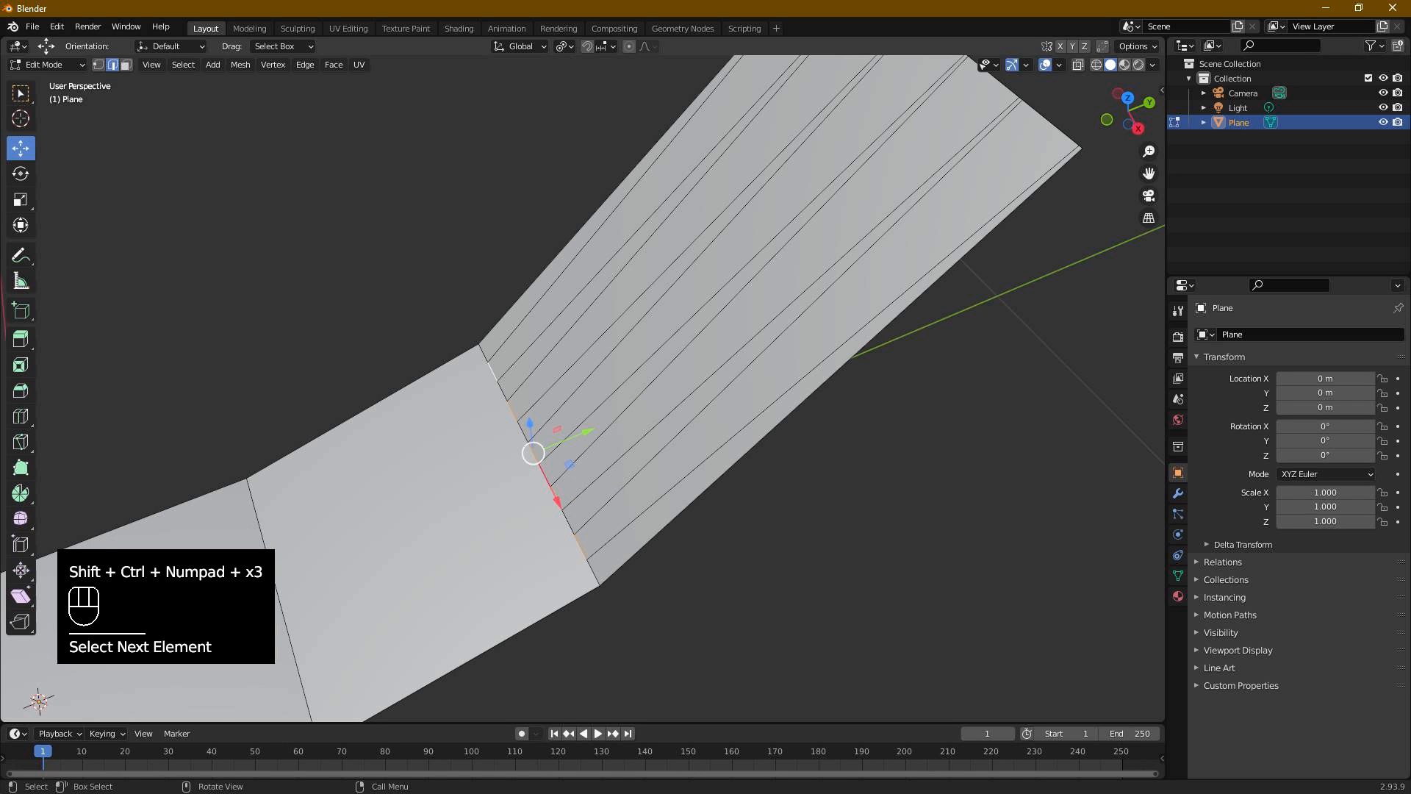
pyautogui.press('s')
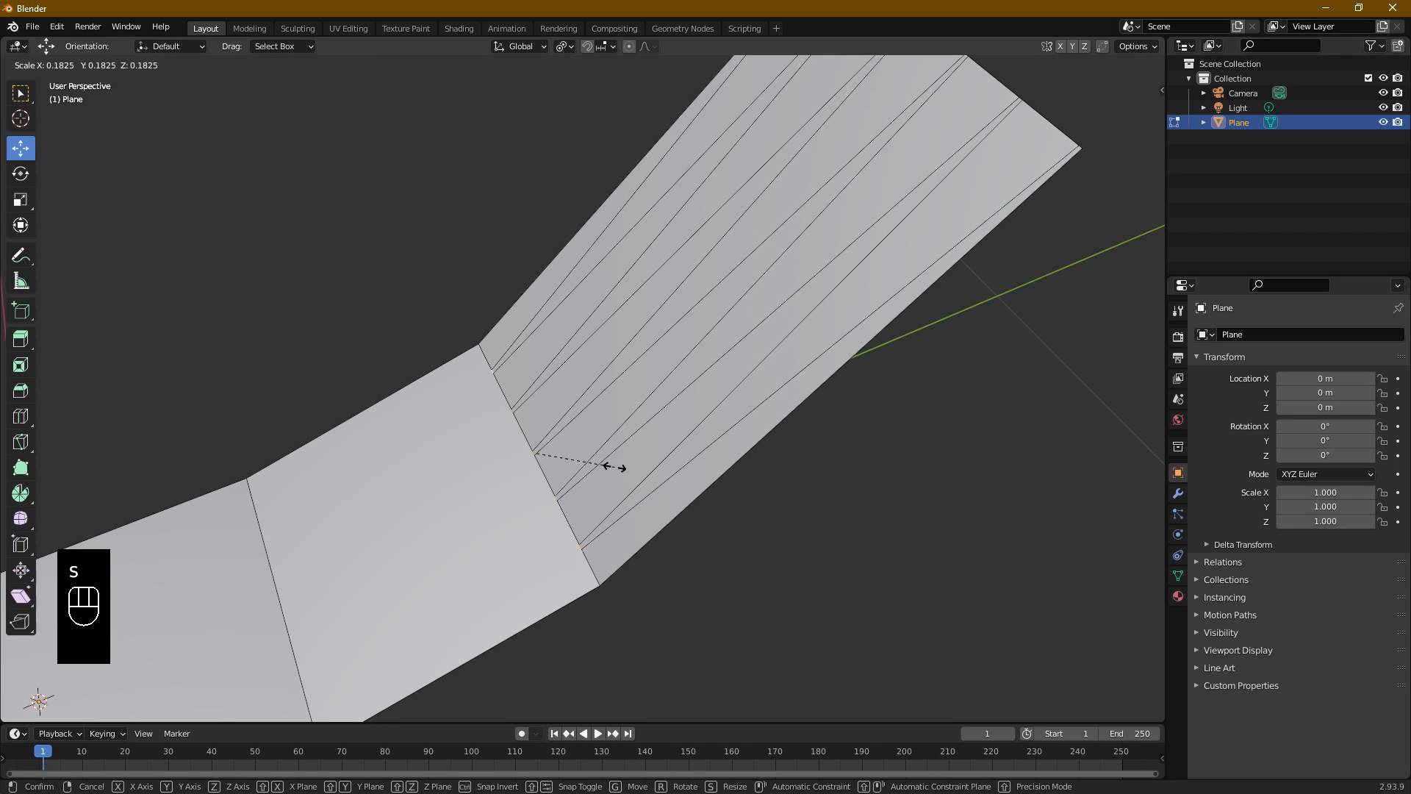
pyautogui.click(625, 472)
# - Delete the alternate wedge-shaped faces that are wide at the tip, leaving separate tines tapering toward the end
pyautogui.scroll(-2, 718, 473)
pyautogui.keyDown('shift'); pyautogui.moveTo(716, 309); pyautogui.dragTo(620, 388, button='middle'); pyautogui.keyUp('shift')
pyautogui.press('3')
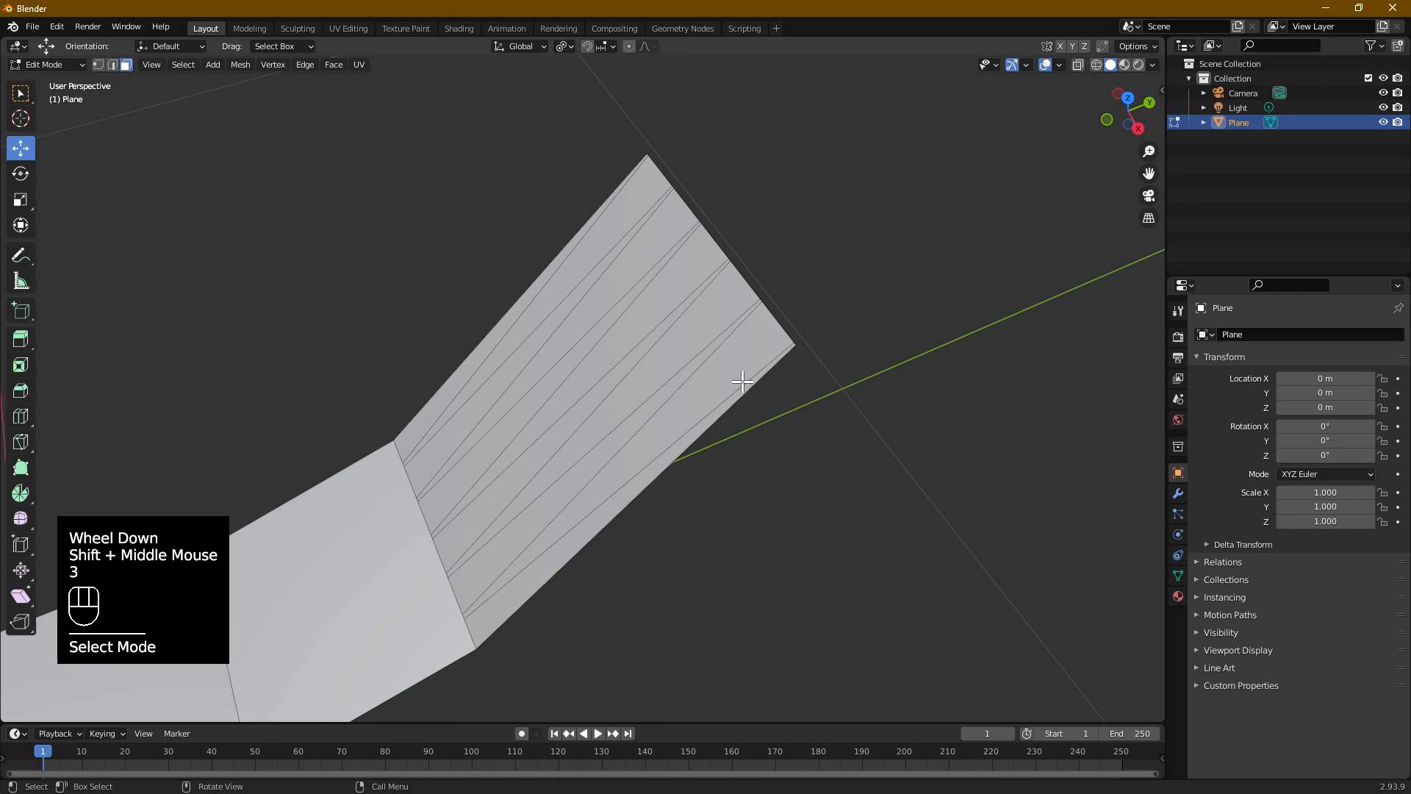
pyautogui.click(721, 360)
pyautogui.keyDown('shift'); pyautogui.click(708, 321); pyautogui.keyUp('shift')
pyautogui.press('shift+ctrl+KP_Add')
pyautogui.press('shift+ctrl+KP_Add')
pyautogui.press('shift+ctrl+KP_Add')
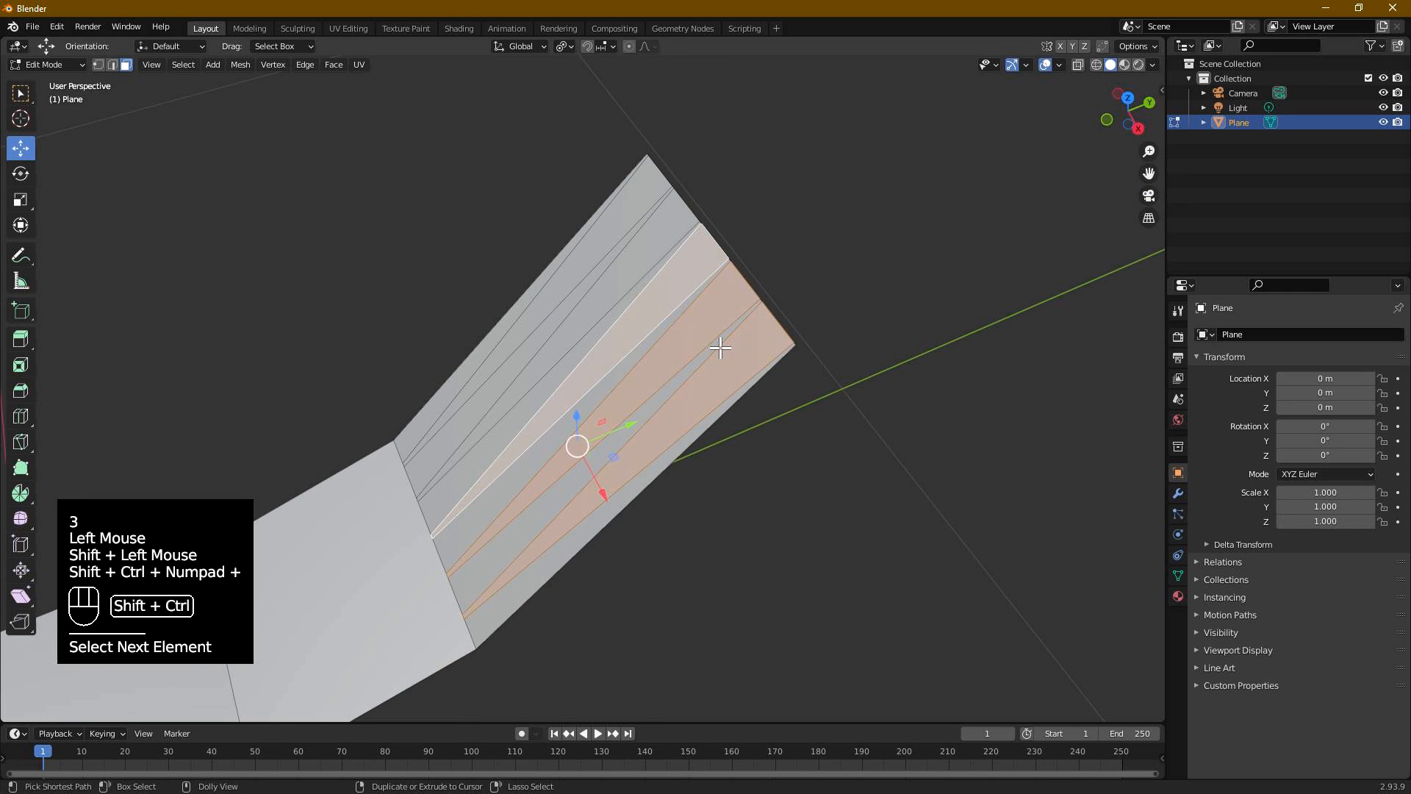
pyautogui.press('x')
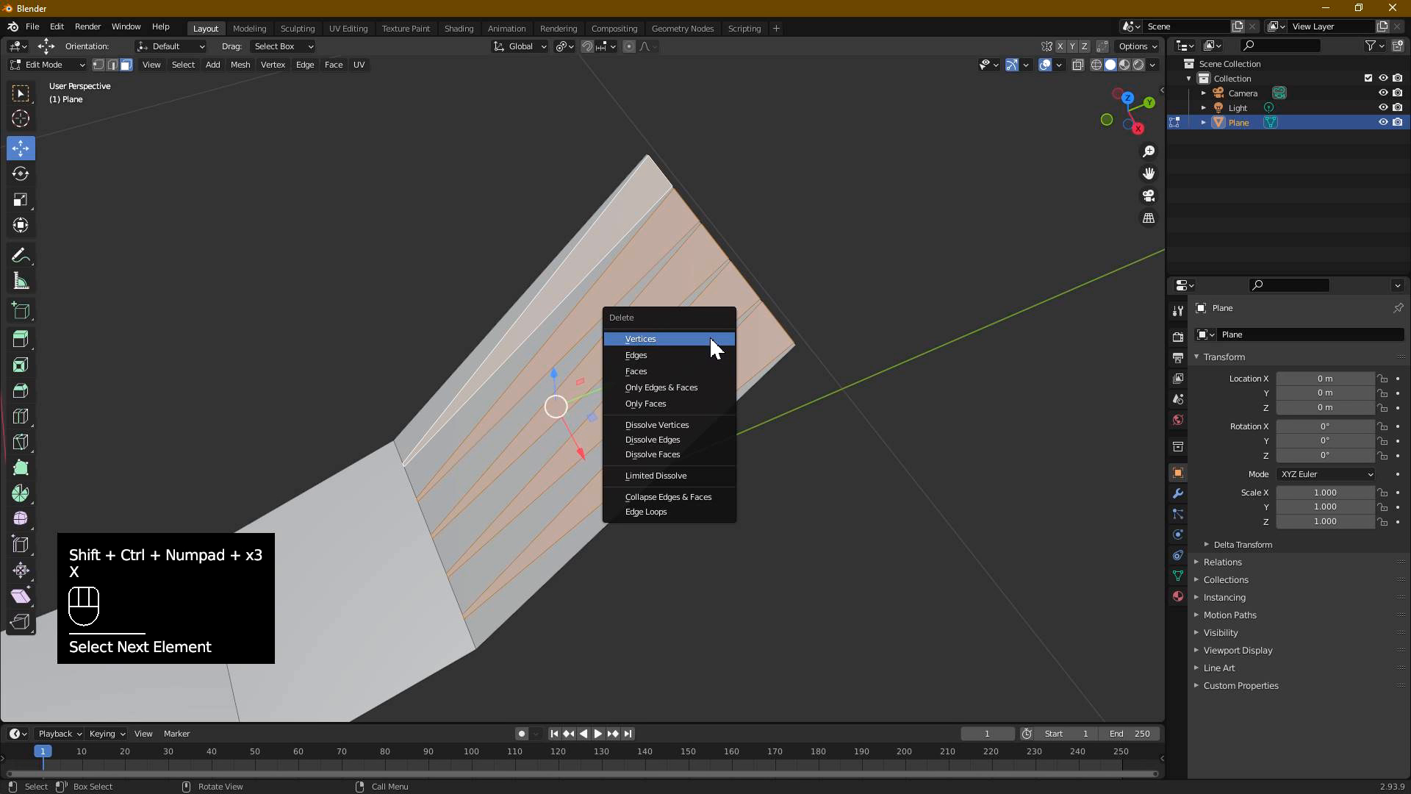
pyautogui.click(668, 370)
# - Add a Solidify modifier to the fork plane and set its thickness to 0.05 m
pyautogui.moveTo(665, 369); pyautogui.dragTo(739, 398, button='middle')
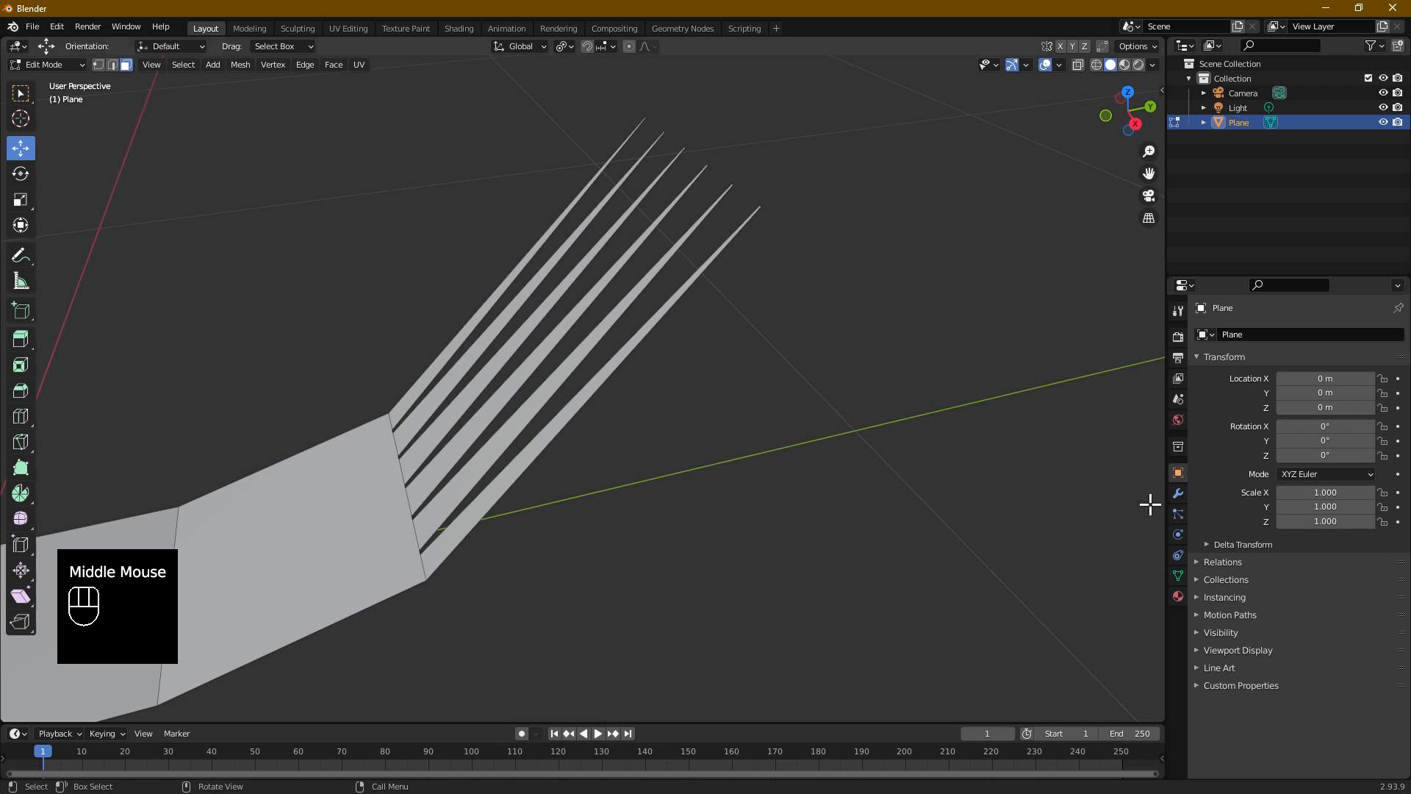
pyautogui.click(1179, 496)
pyautogui.click(1254, 335)
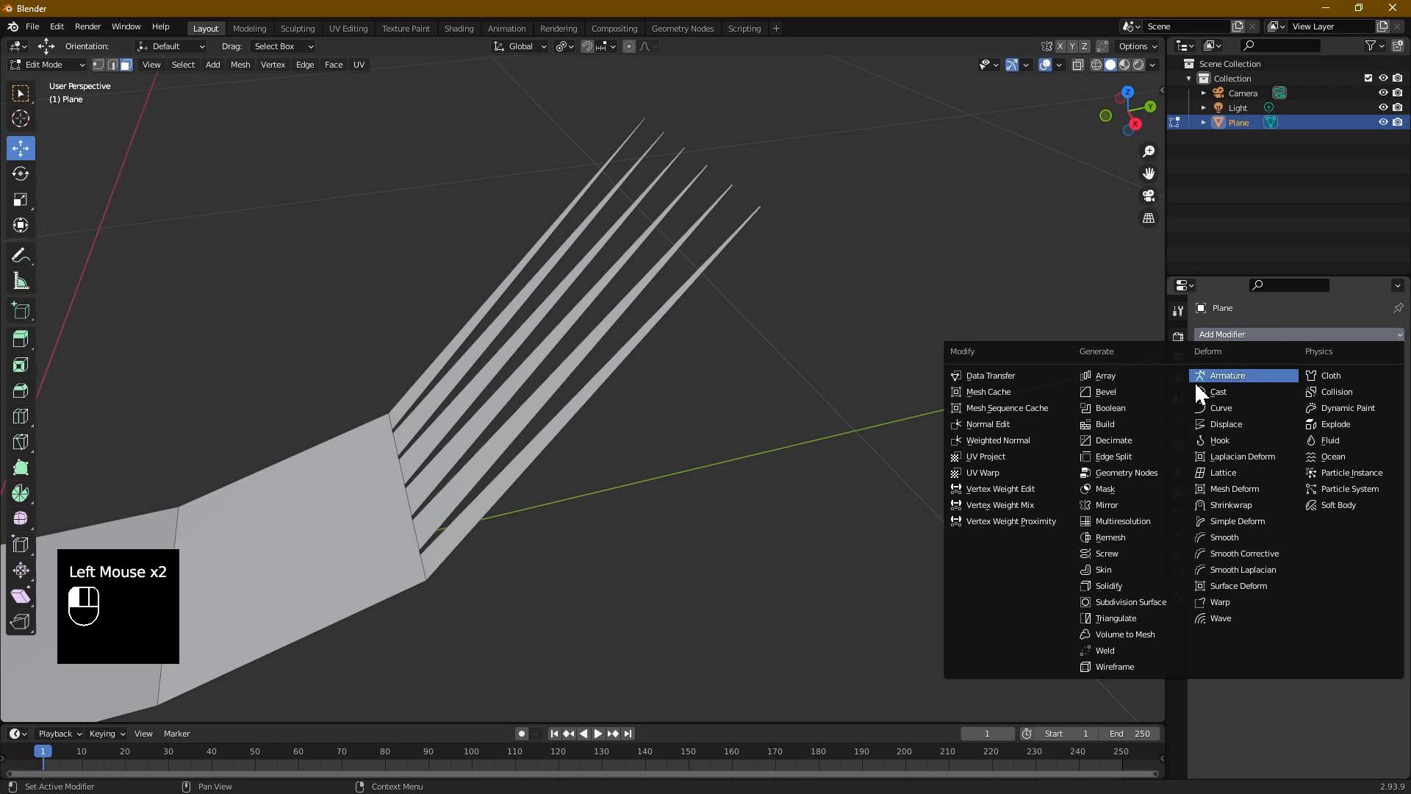
pyautogui.click(1122, 586)
pyautogui.doubleClick(1383, 400)
pyautogui.doubleClick(1382, 401)
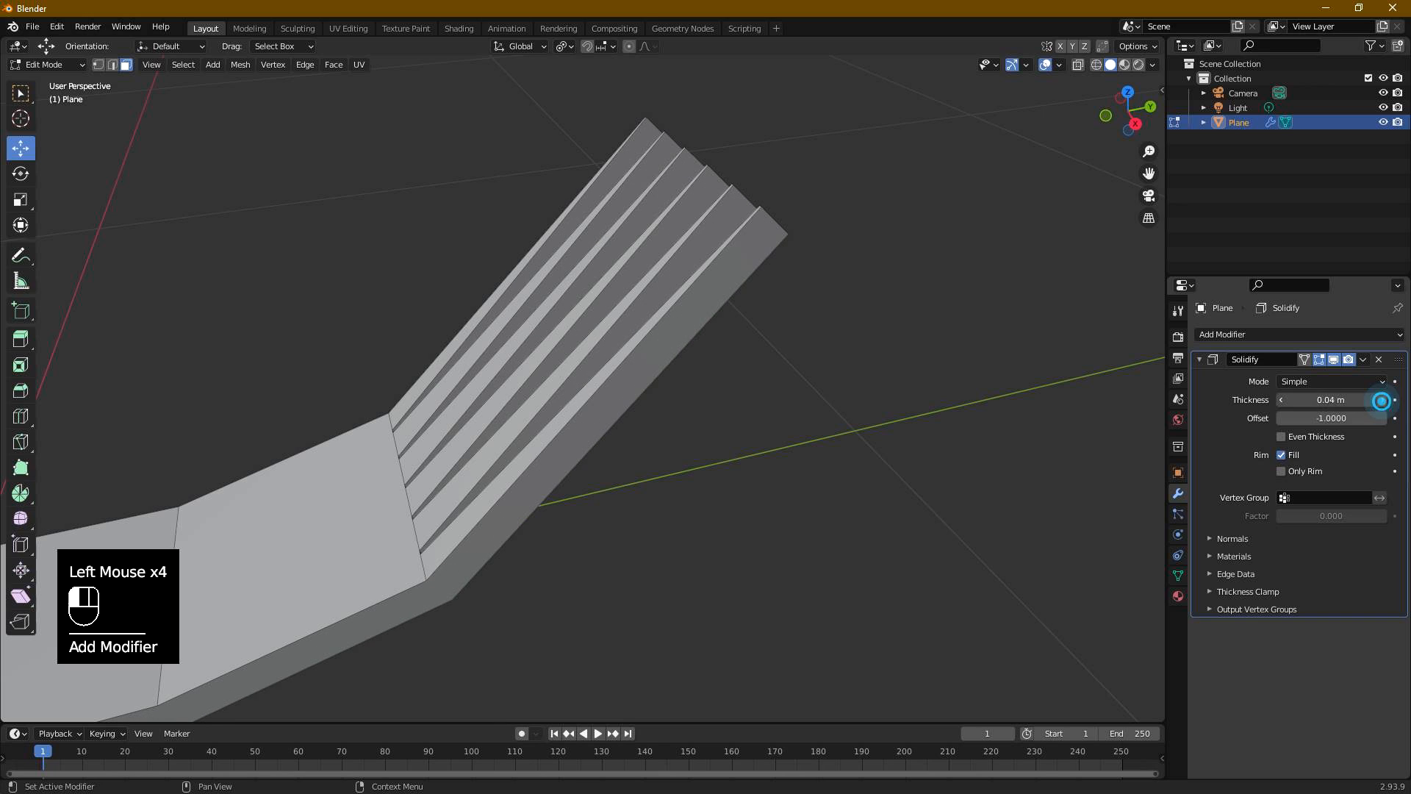
# - Add a Subdivision Surface modifier with both viewport and render levels set to 3
pyautogui.moveTo(845, 413); pyautogui.dragTo(662, 392, button='middle')
pyautogui.scroll(-2, 662, 392)
pyautogui.moveTo(662, 392); pyautogui.dragTo(637, 441, button='middle')
pyautogui.scroll(-1, 618, 406)
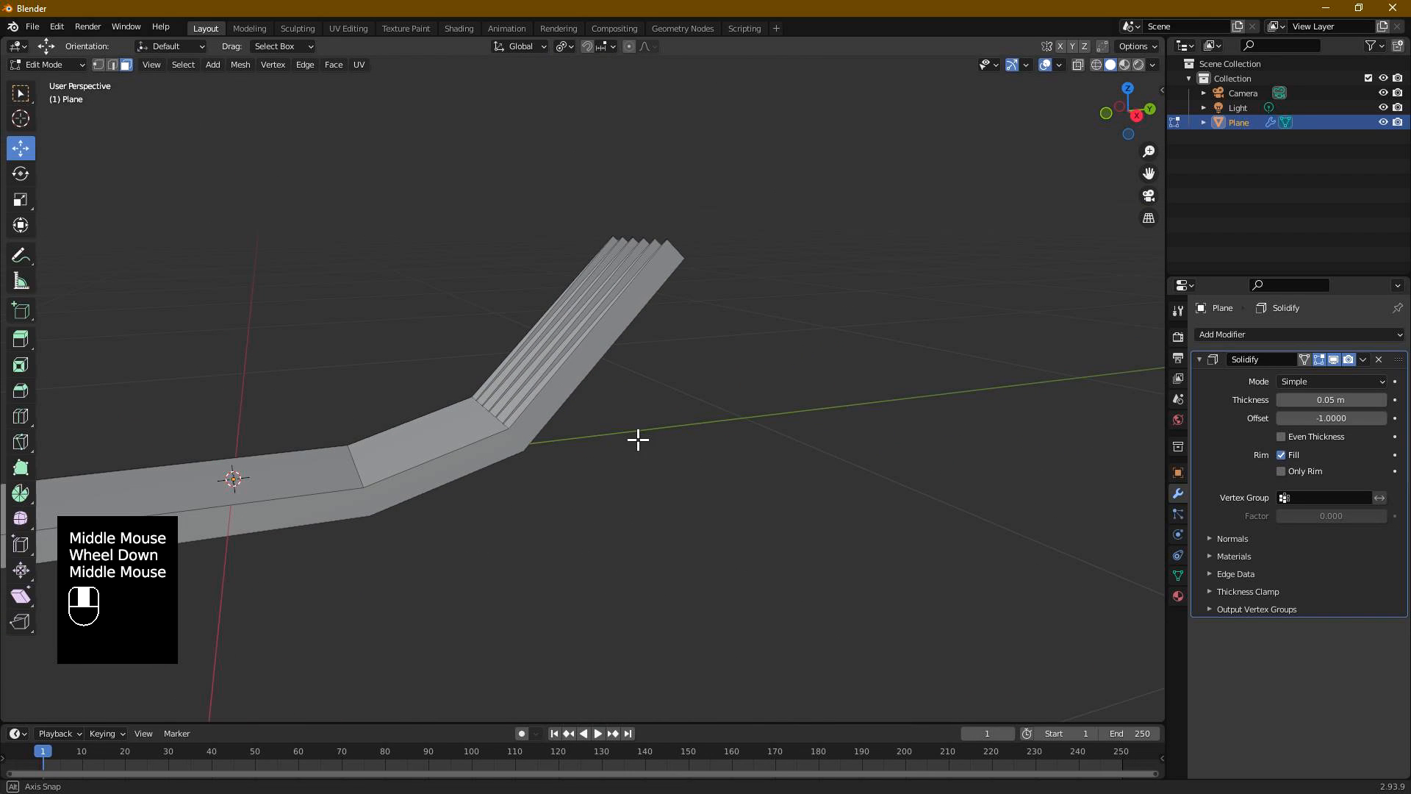
pyautogui.click(1262, 334)
pyautogui.click(1130, 603)
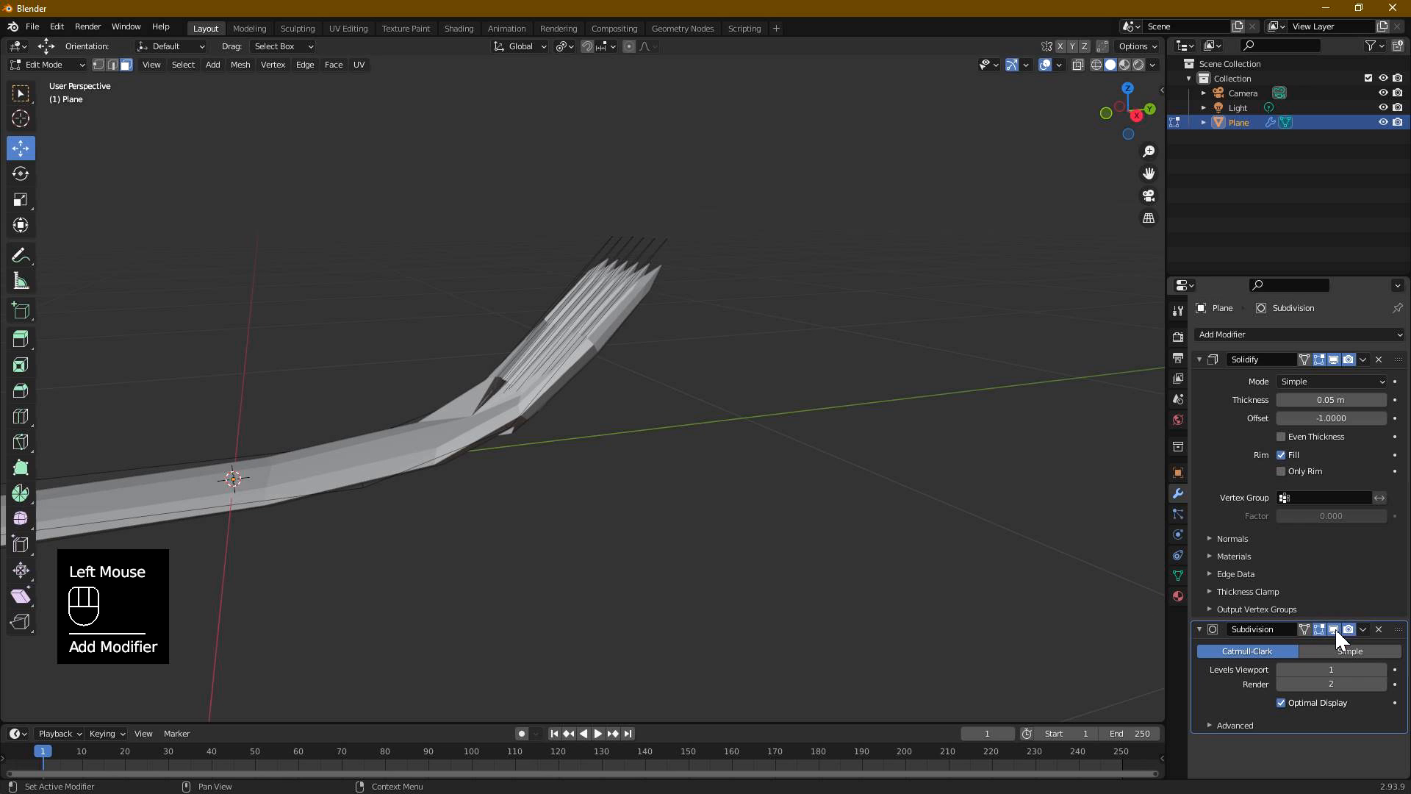
pyautogui.click(1381, 669)
pyautogui.click(1382, 669)
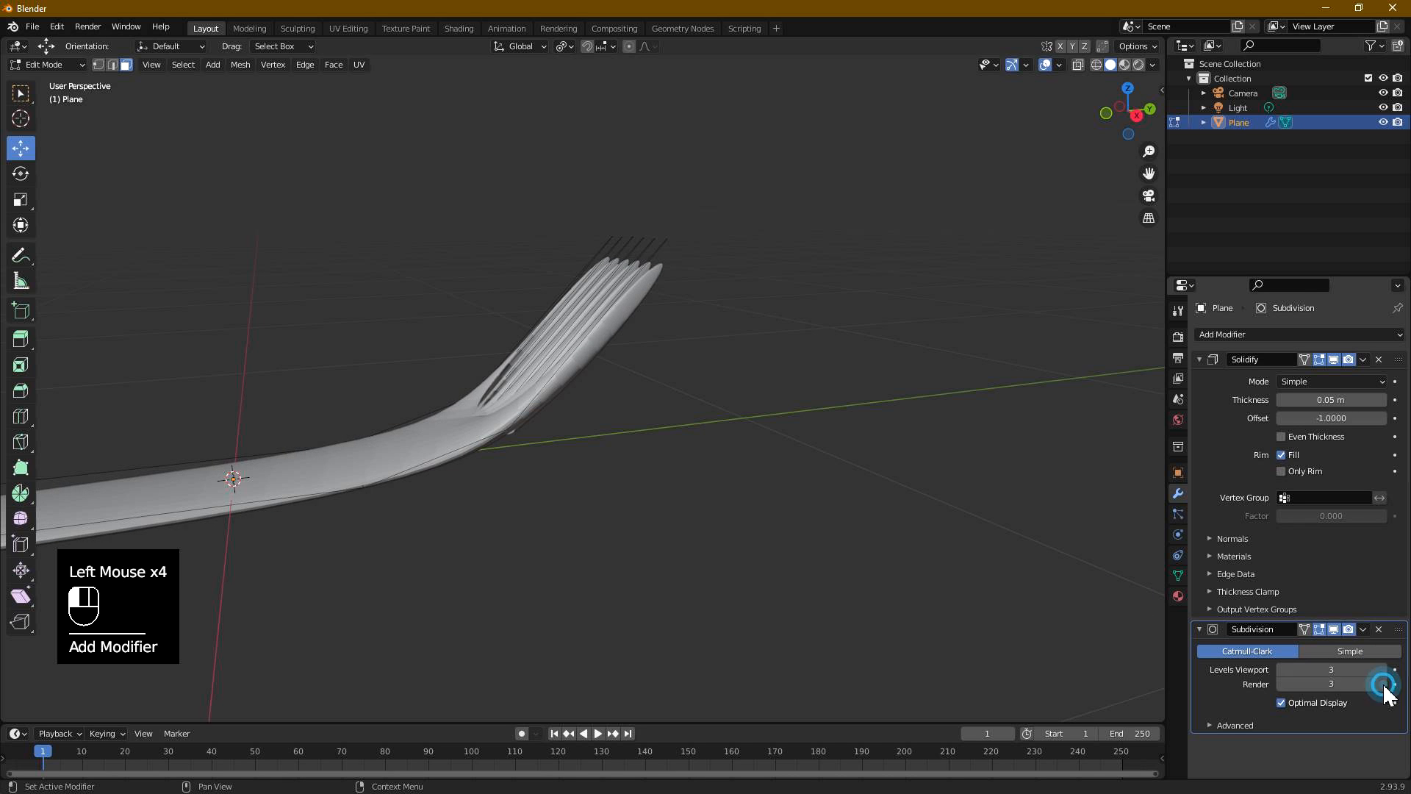
# - Switch the fork to Object Mode and turn on X-ray display to examine the base of the tines
pyautogui.scroll(2, 850, 479)
pyautogui.moveTo(620, 377); pyautogui.dragTo(725, 444, button='middle')
pyautogui.scroll(-1, 665, 467)
pyautogui.press('Tab')
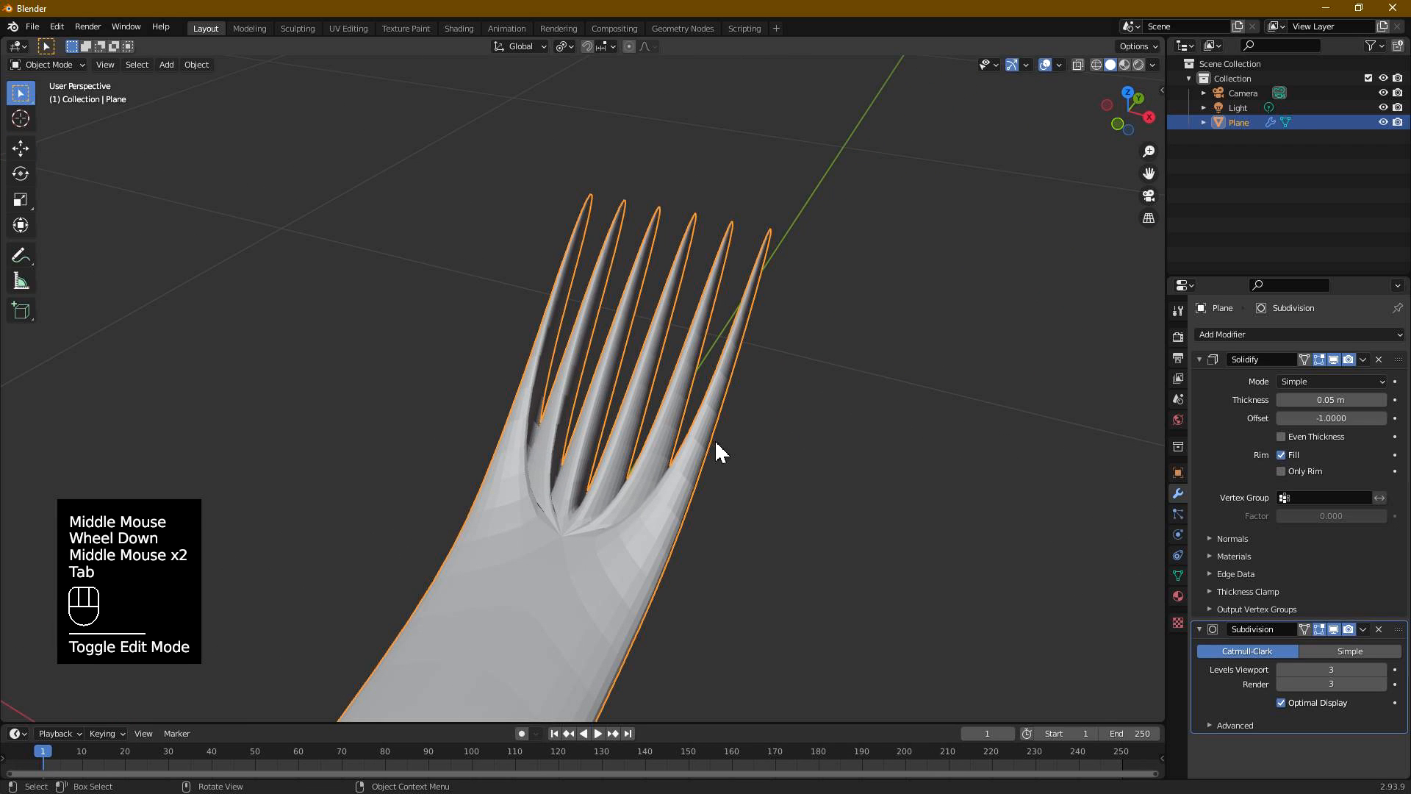
pyautogui.hotkey('alt', 'z')
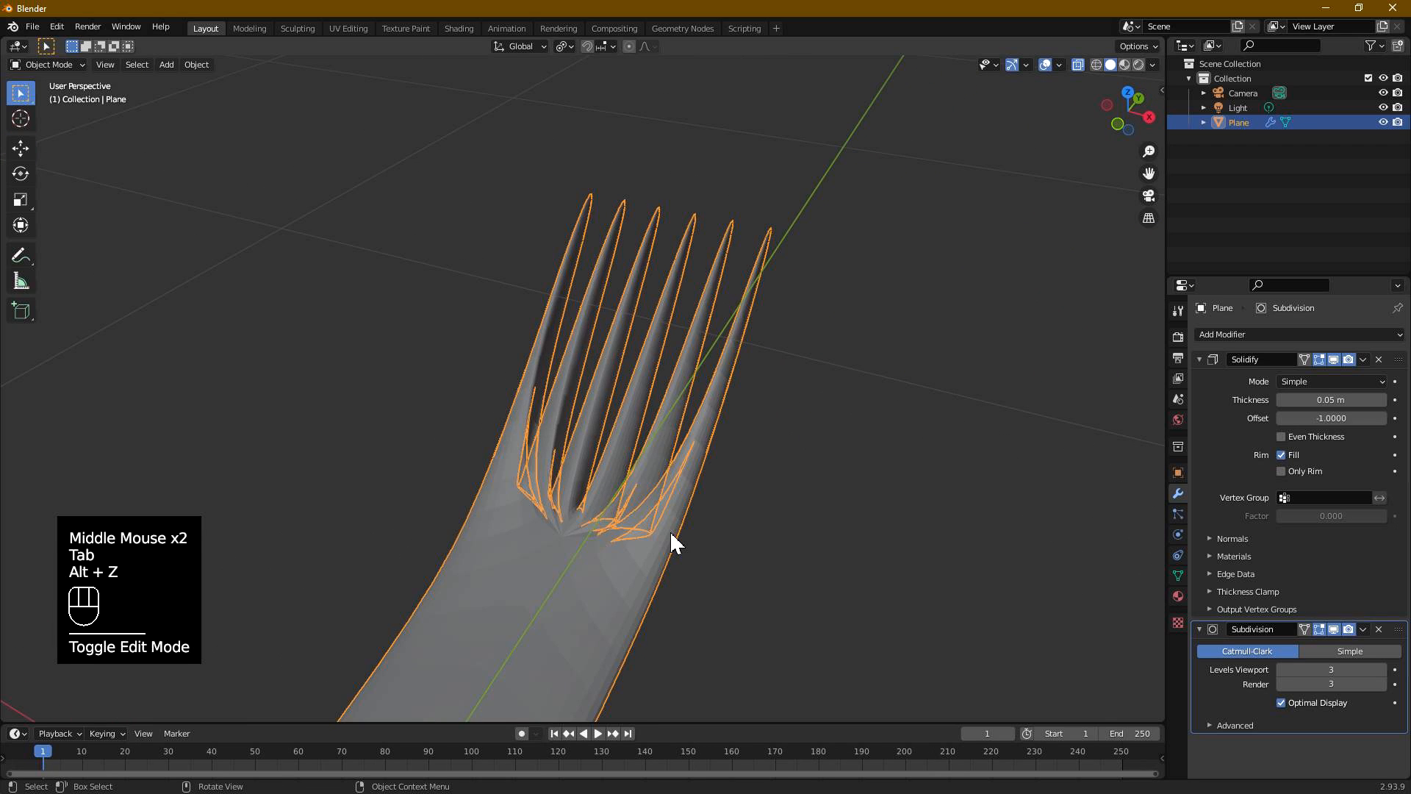
pyautogui.scroll(2, 684, 532)
pyautogui.click(708, 524)
# - Bevel the crosswise edges at the base of all the tines by about 0.03 m with one segment
pyautogui.press('Tab')
pyautogui.scroll(-1, 724, 544)
pyautogui.moveTo(730, 548); pyautogui.dragTo(554, 527, button='middle')
pyautogui.moveTo(488, 447); pyautogui.dragTo(849, 582)
pyautogui.press('2')
pyautogui.click(479, 447)
pyautogui.moveTo(466, 439); pyautogui.dragTo(789, 555)
pyautogui.scroll(2, 788, 553)
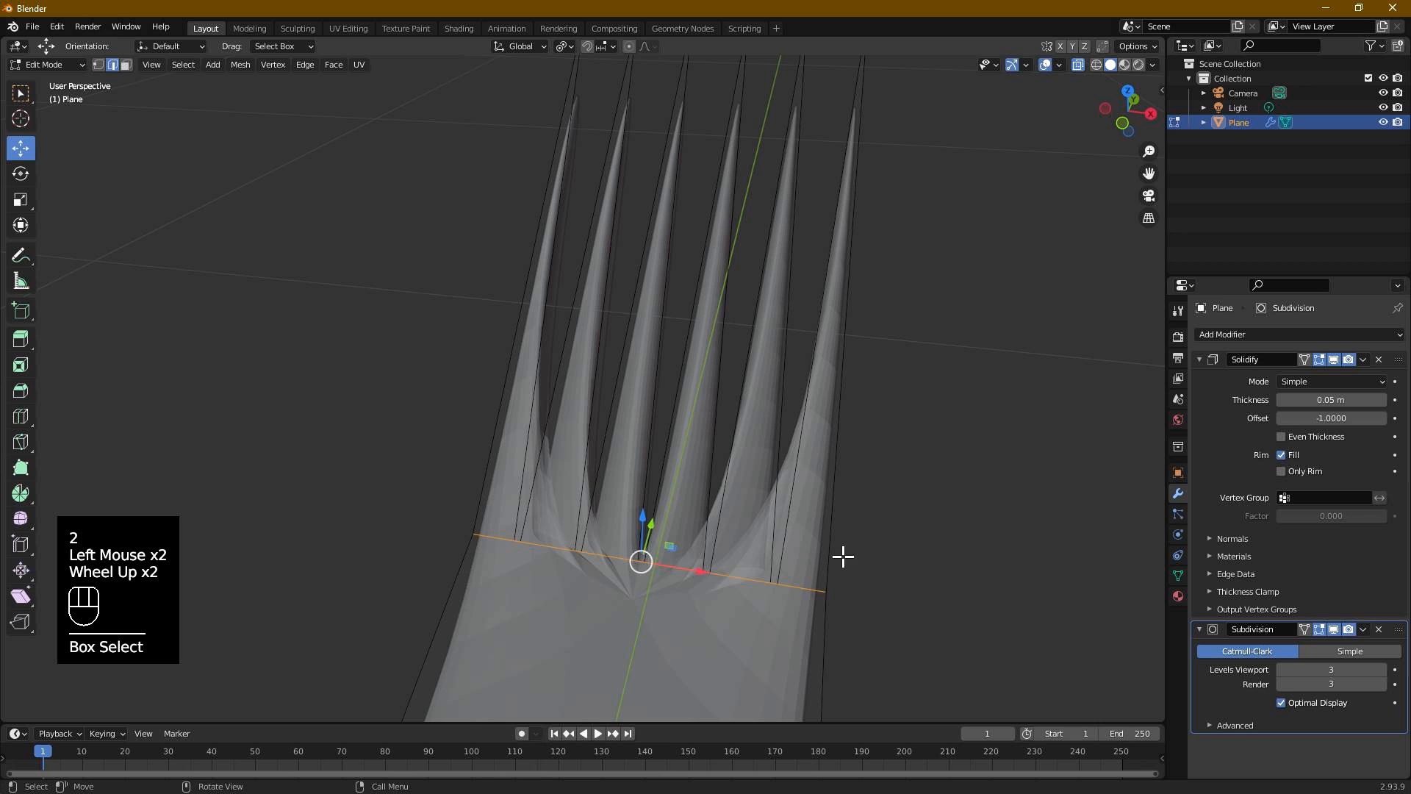
pyautogui.hotkey('ctrl', 'b')
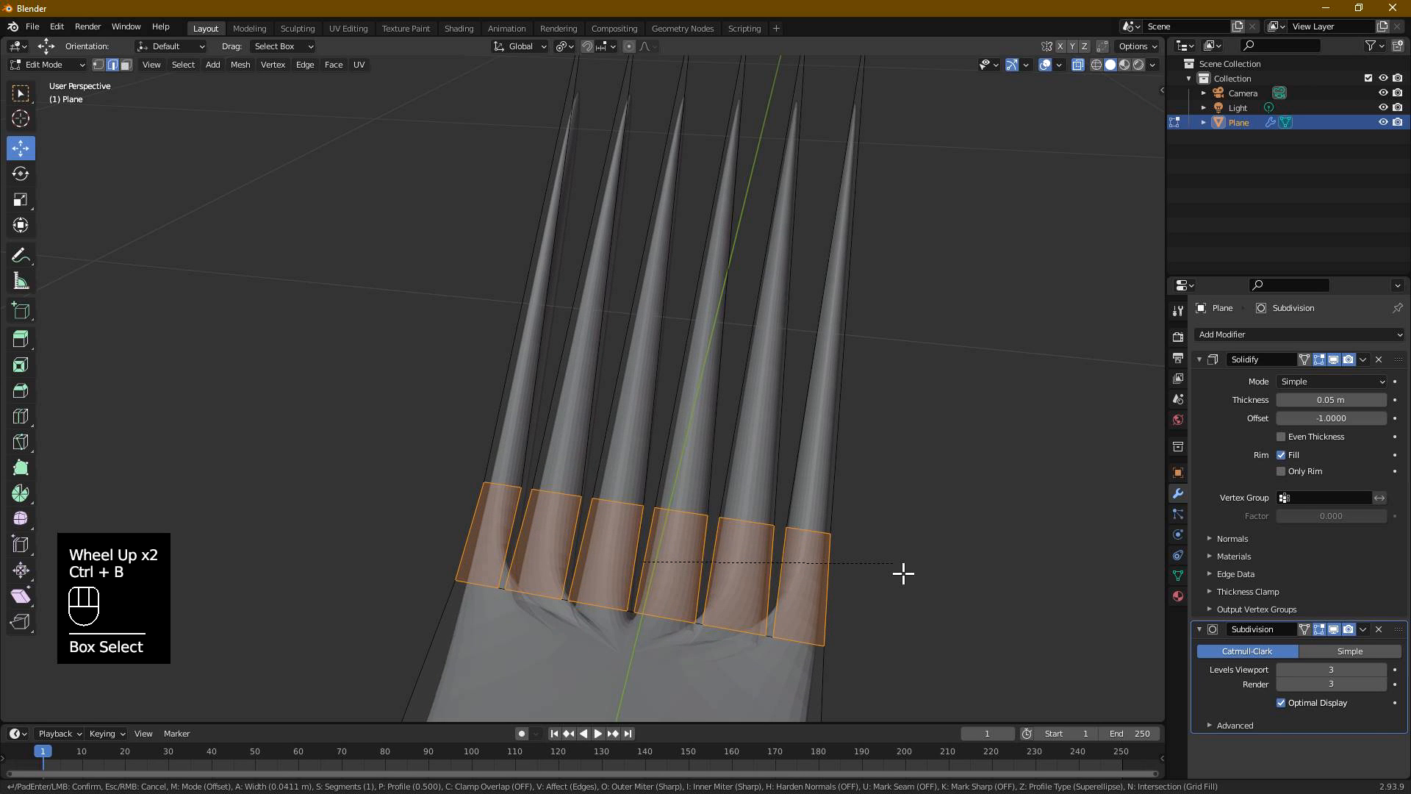
pyautogui.click(879, 569)
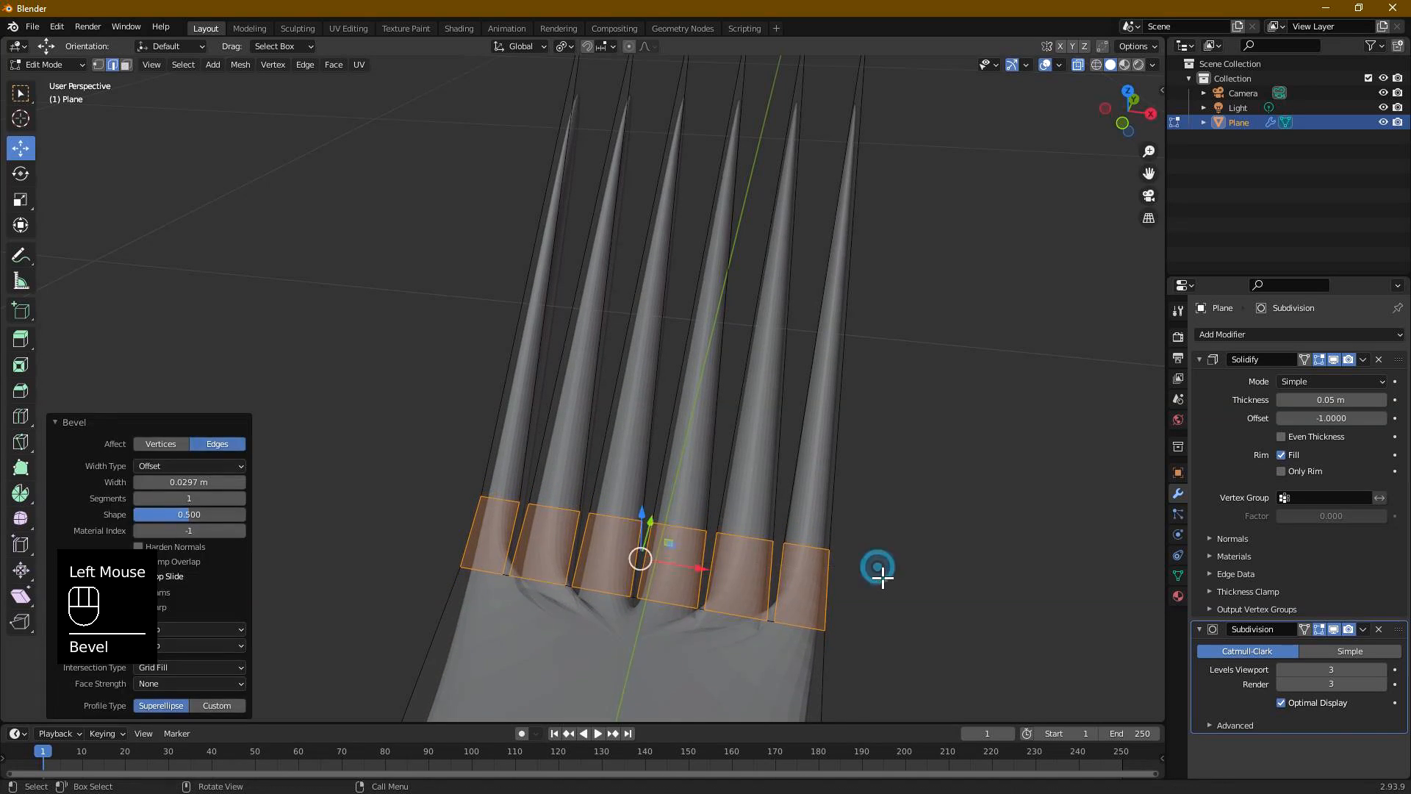
# - Select the crosswise edges where the tines meet the handle and set their mean crease to 0.81
pyautogui.scroll(-3, 845, 584)
pyautogui.click(848, 590)
pyautogui.scroll(1, 796, 570)
pyautogui.moveTo(797, 570)
pyautogui.mouseDown(button='middle')
pyautogui.moveTo(813, 567)
pyautogui.moveTo(805, 585)
pyautogui.mouseUp(button='middle')
pyautogui.moveTo(518, 529); pyautogui.dragTo(880, 608)
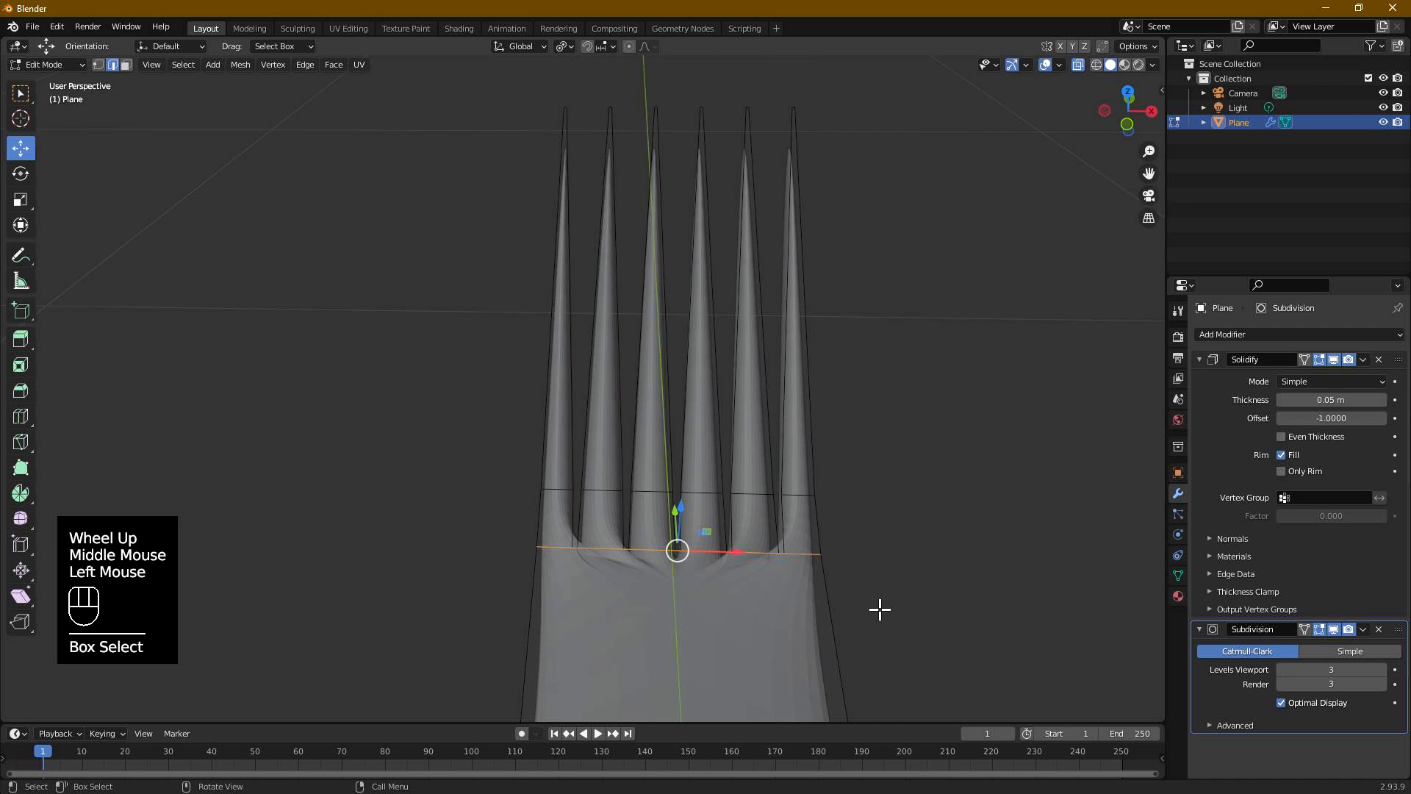
pyautogui.moveTo(908, 561); pyautogui.dragTo(843, 535, button='middle')
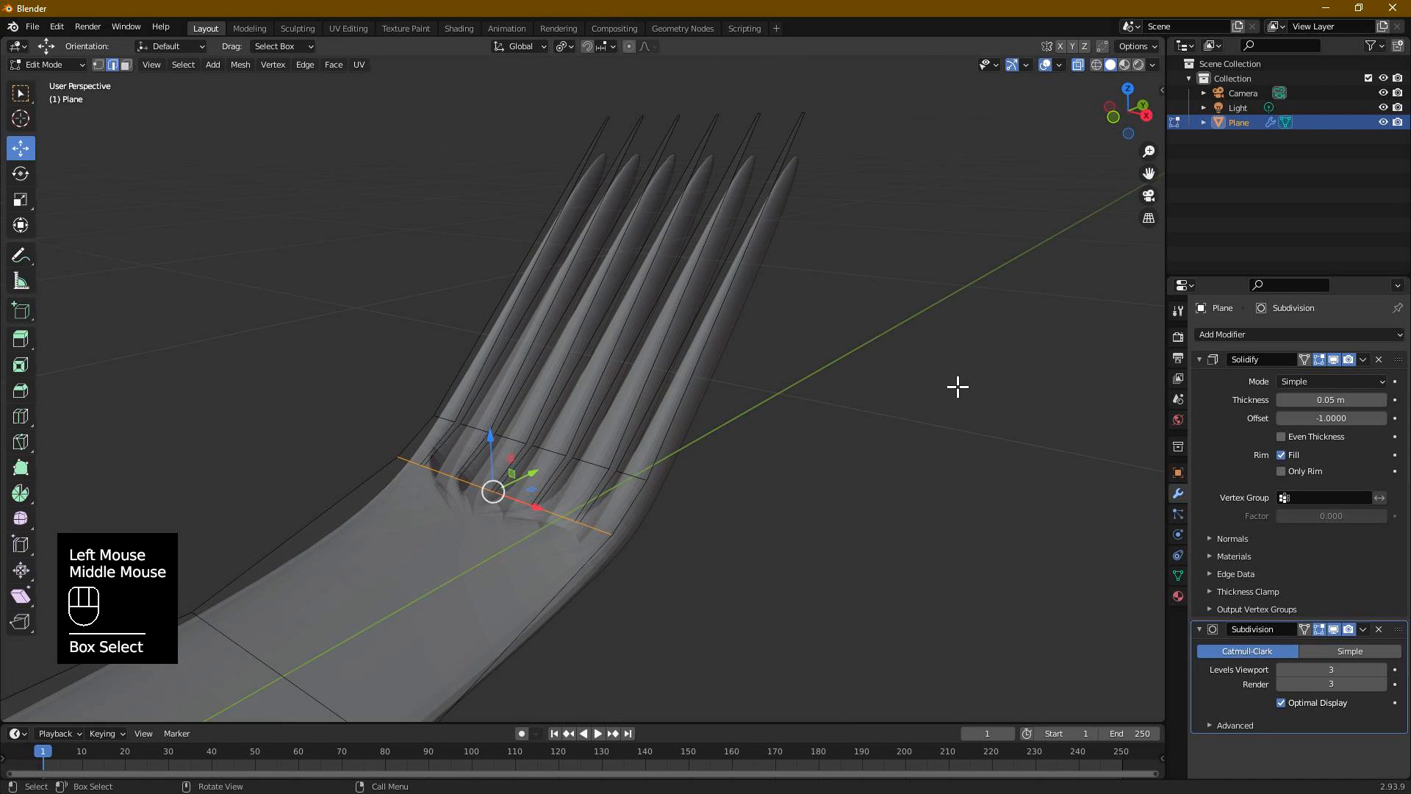
pyautogui.press('n')
pyautogui.click(1032, 248)
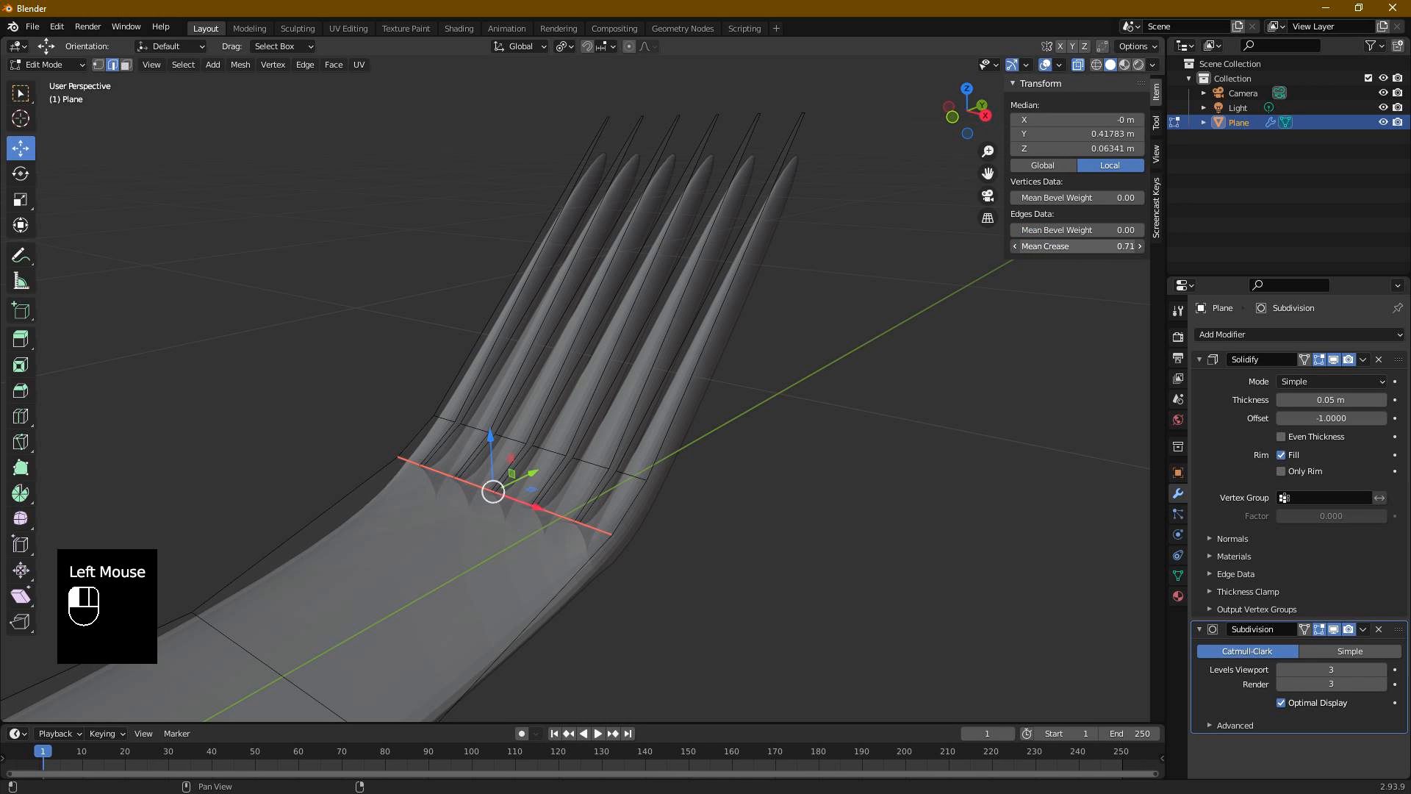
# - Assign the existing material named Material to the fork, with Metallic at 1.000 and Roughness at 0.000
pyautogui.click(1178, 596)
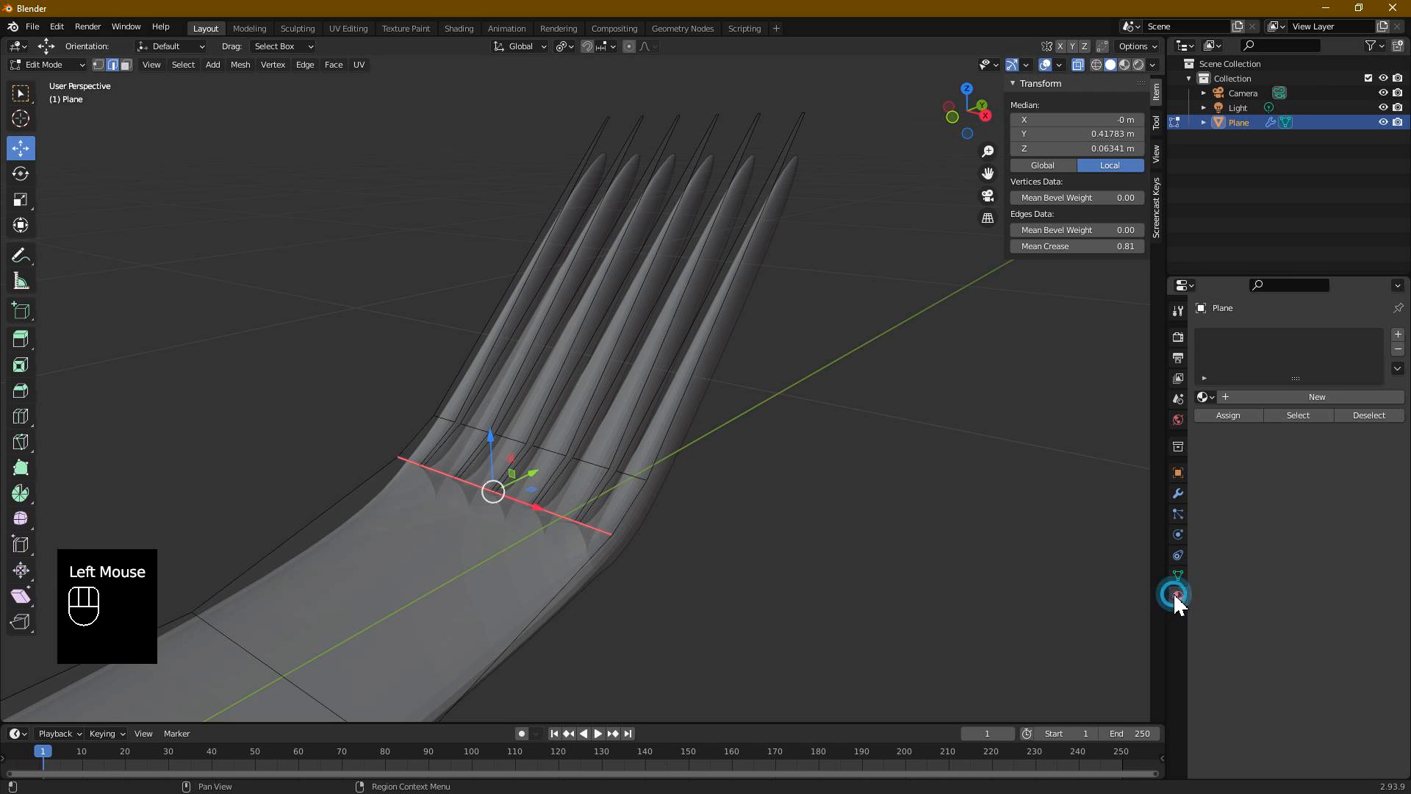
pyautogui.click(1204, 397)
pyautogui.click(1220, 419)
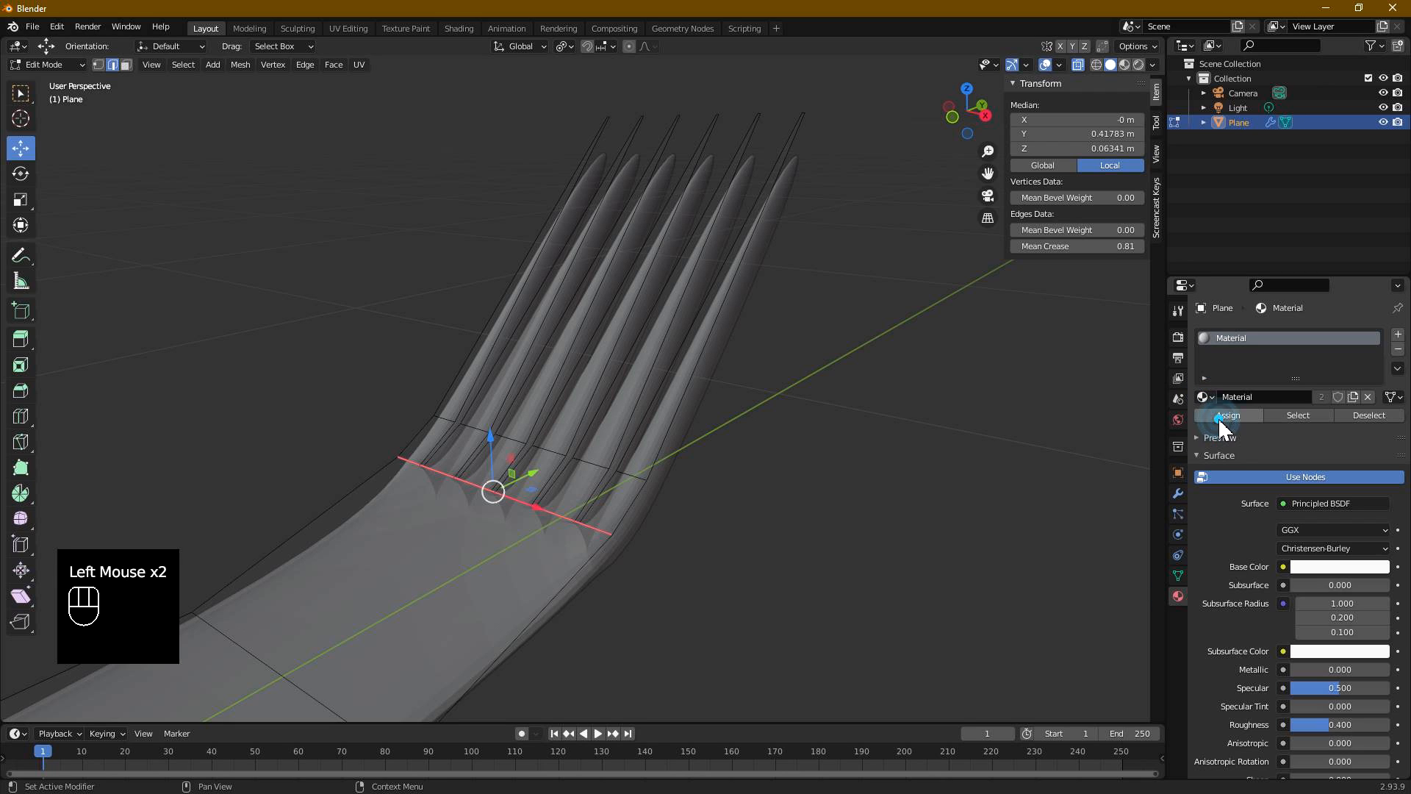
pyautogui.moveTo(1300, 667); pyautogui.dragTo(1324, 668)
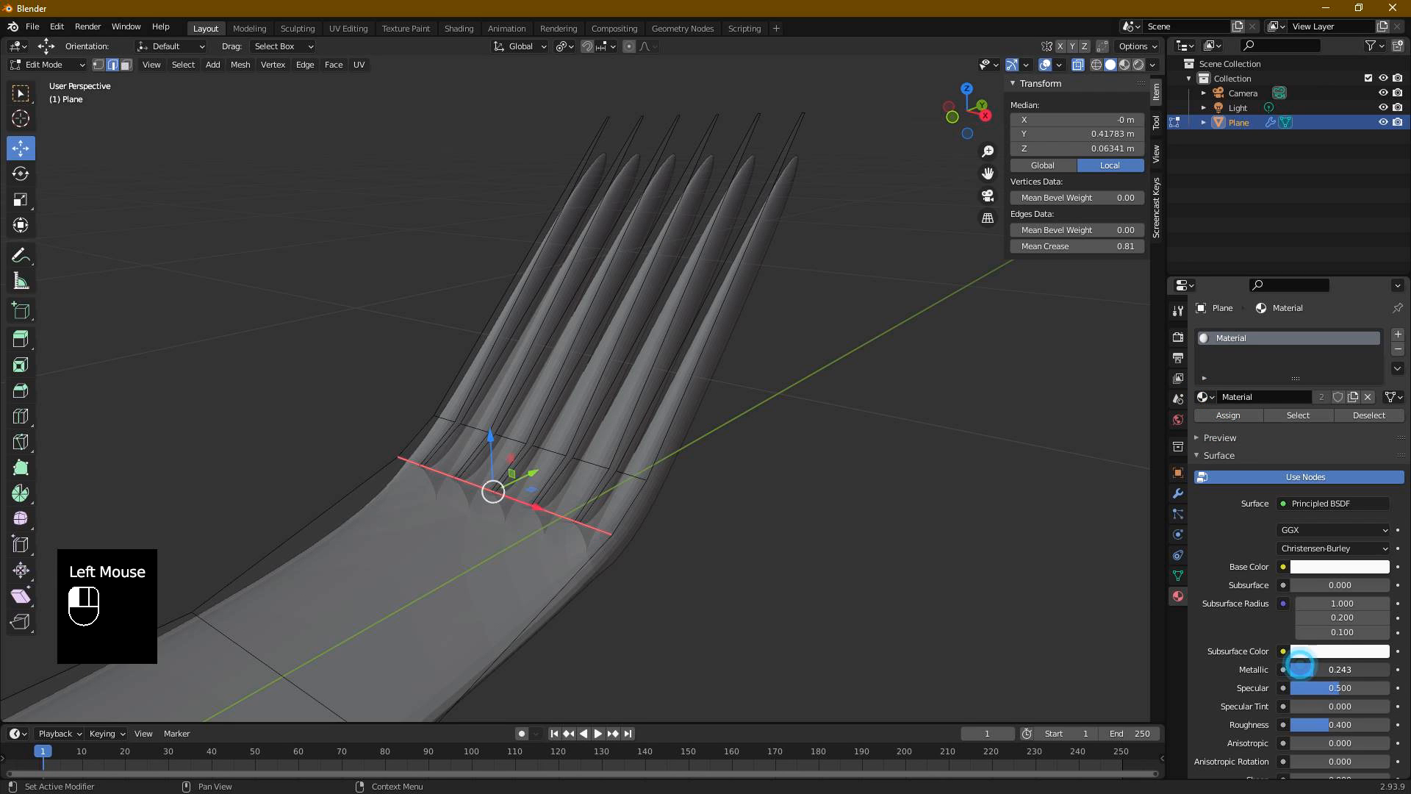
pyautogui.moveTo(1329, 724); pyautogui.dragTo(1323, 724)
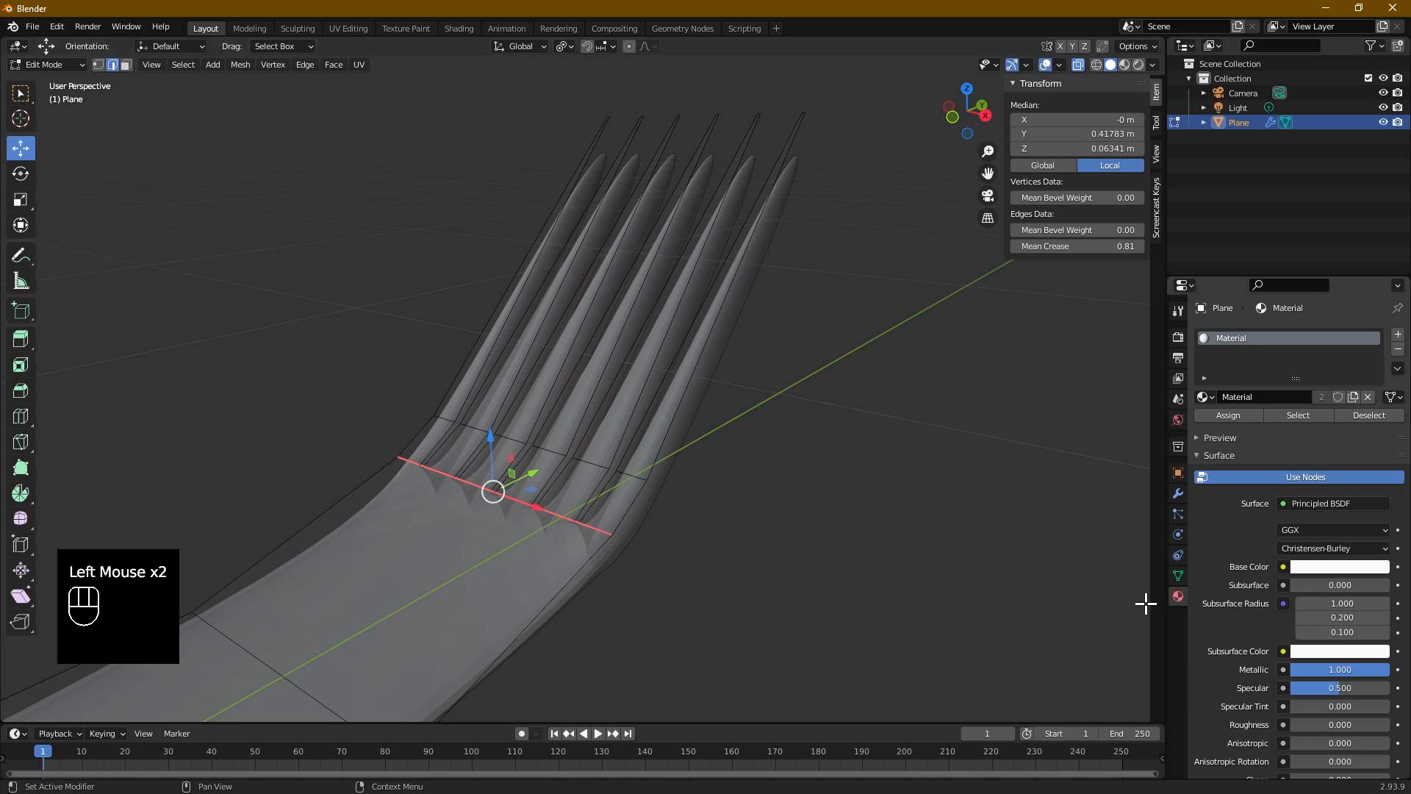
# - Switch the viewport to Material Preview and apply Shade Smooth to the fork in Object Mode
pyautogui.click(1124, 65)
pyautogui.moveTo(851, 328); pyautogui.dragTo(814, 336, button='middle')
pyautogui.press('Tab')
pyautogui.click(471, 510)
pyautogui.rightClick(471, 510)
pyautogui.click(473, 517)
pyautogui.scroll(-2, 492, 508)
pyautogui.moveTo(513, 504); pyautogui.dragTo(531, 525, button='middle')
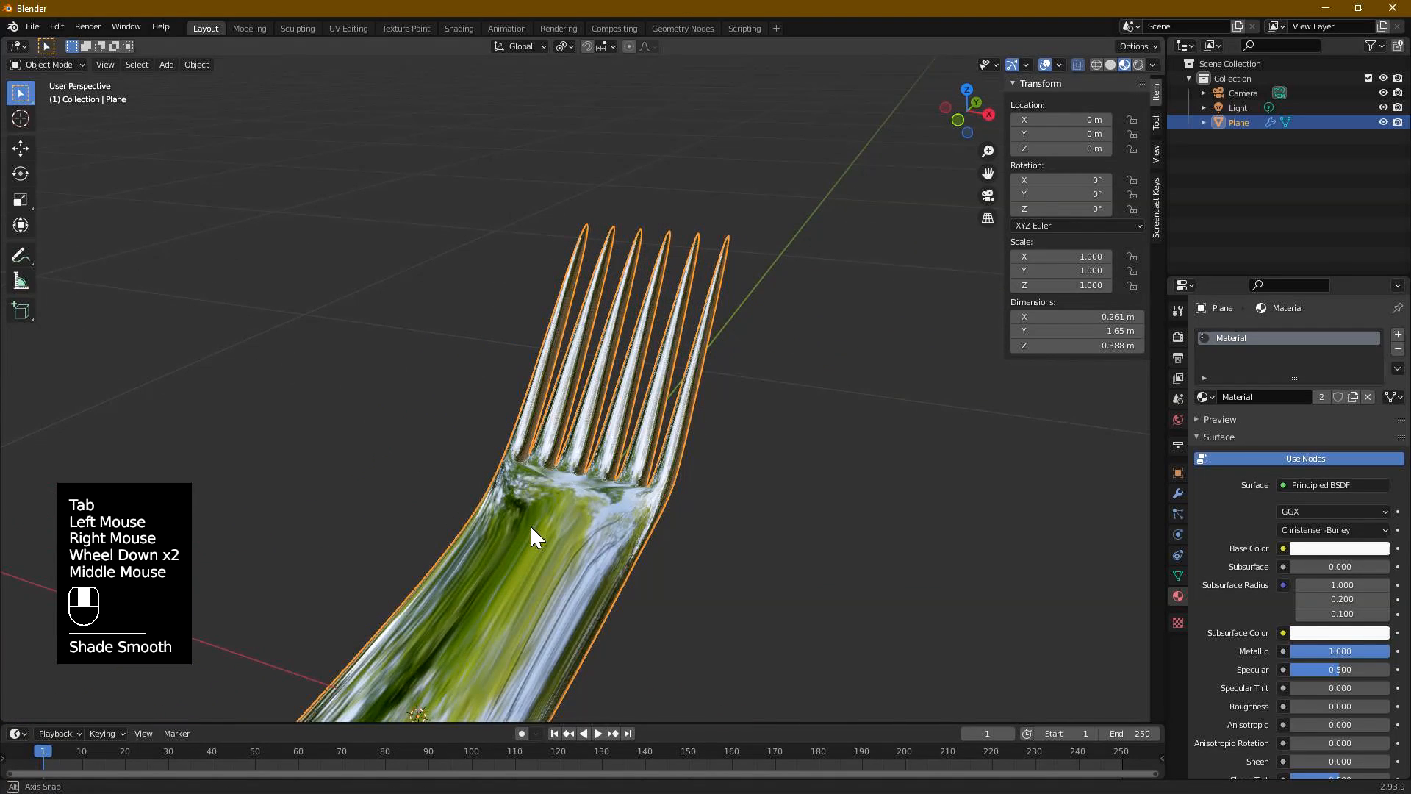
# - Enable Auto Smooth at 30° in the fork mesh's normals settings
pyautogui.click(1178, 622)
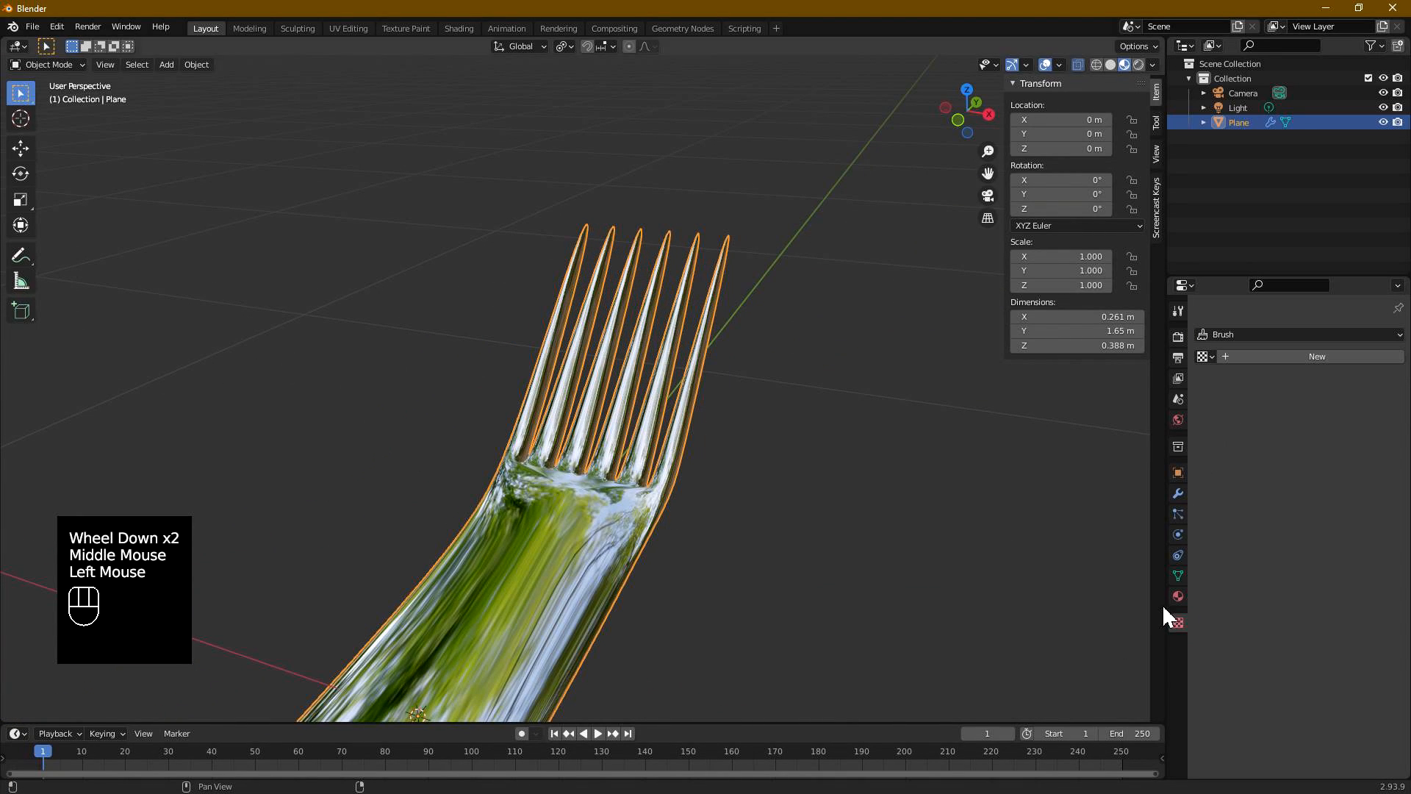
pyautogui.click(1179, 576)
pyautogui.click(1193, 586)
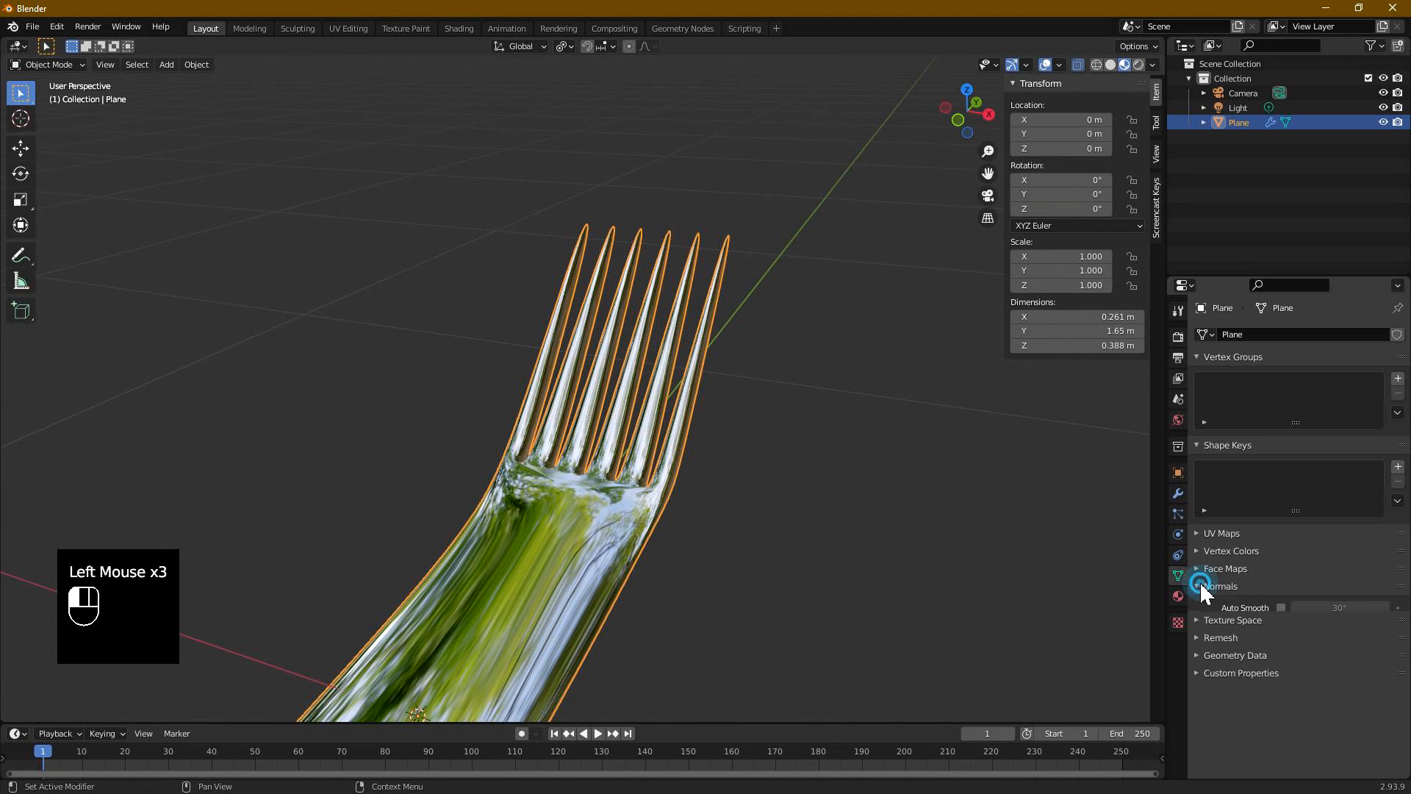
pyautogui.click(1281, 607)
pyautogui.moveTo(903, 501); pyautogui.dragTo(892, 488, button='middle')
pyautogui.scroll(1, 693, 441)
pyautogui.moveTo(693, 441); pyautogui.dragTo(713, 403, button='middle')
pyautogui.scroll(1, 608, 413)
pyautogui.click(699, 424)
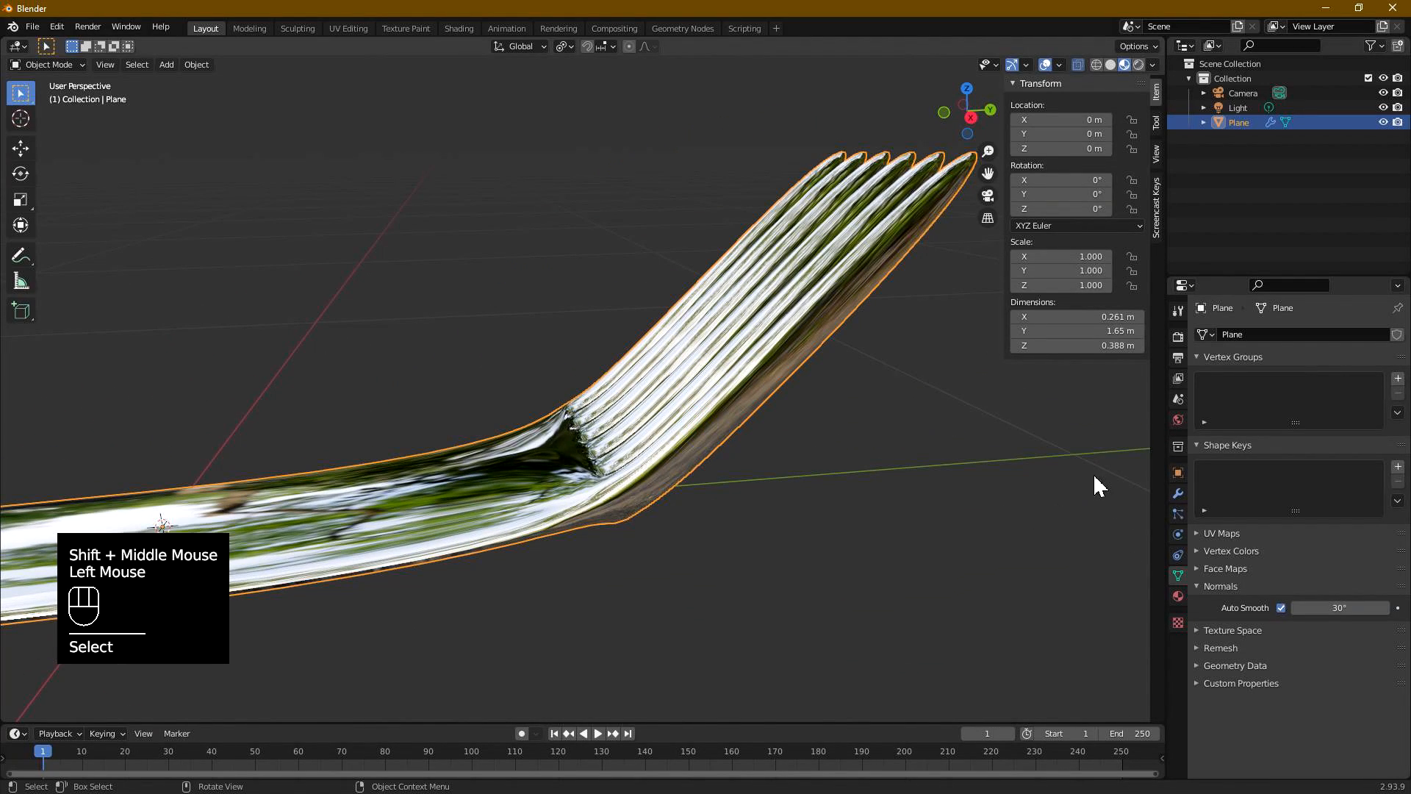
# - Reduce the thickness of the fork's Solidify modifier to 0.04 m
pyautogui.click(1178, 493)
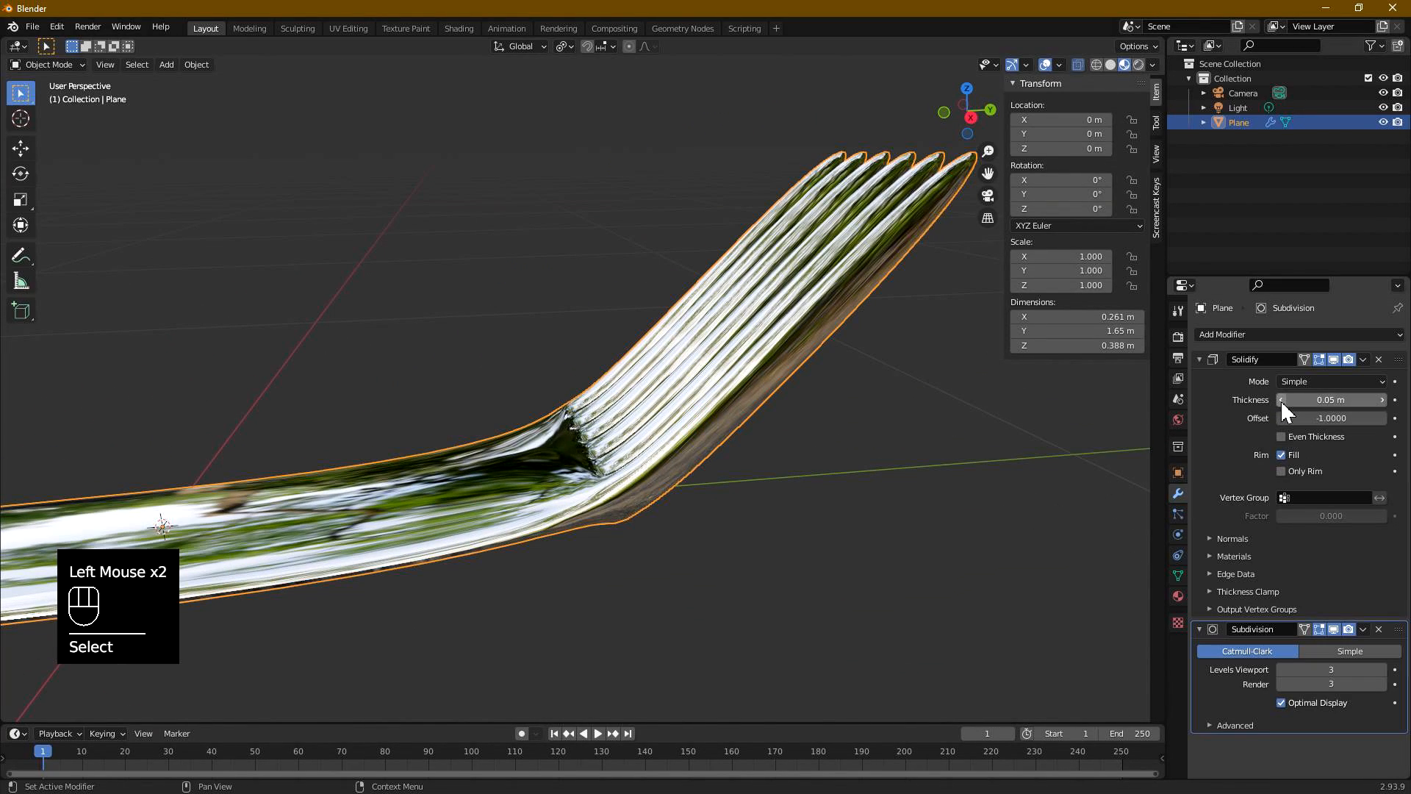
pyautogui.click(1280, 400)
pyautogui.scroll(-1, 830, 350)
pyautogui.moveTo(831, 350); pyautogui.dragTo(642, 416, button='middle')
pyautogui.scroll(-1, 636, 397)
# - Select the two long side edges of the fork's handle in Edit Mode
pyautogui.press('Tab')
pyautogui.scroll(-2, 655, 504)
pyautogui.moveTo(655, 505); pyautogui.dragTo(622, 504, button='middle')
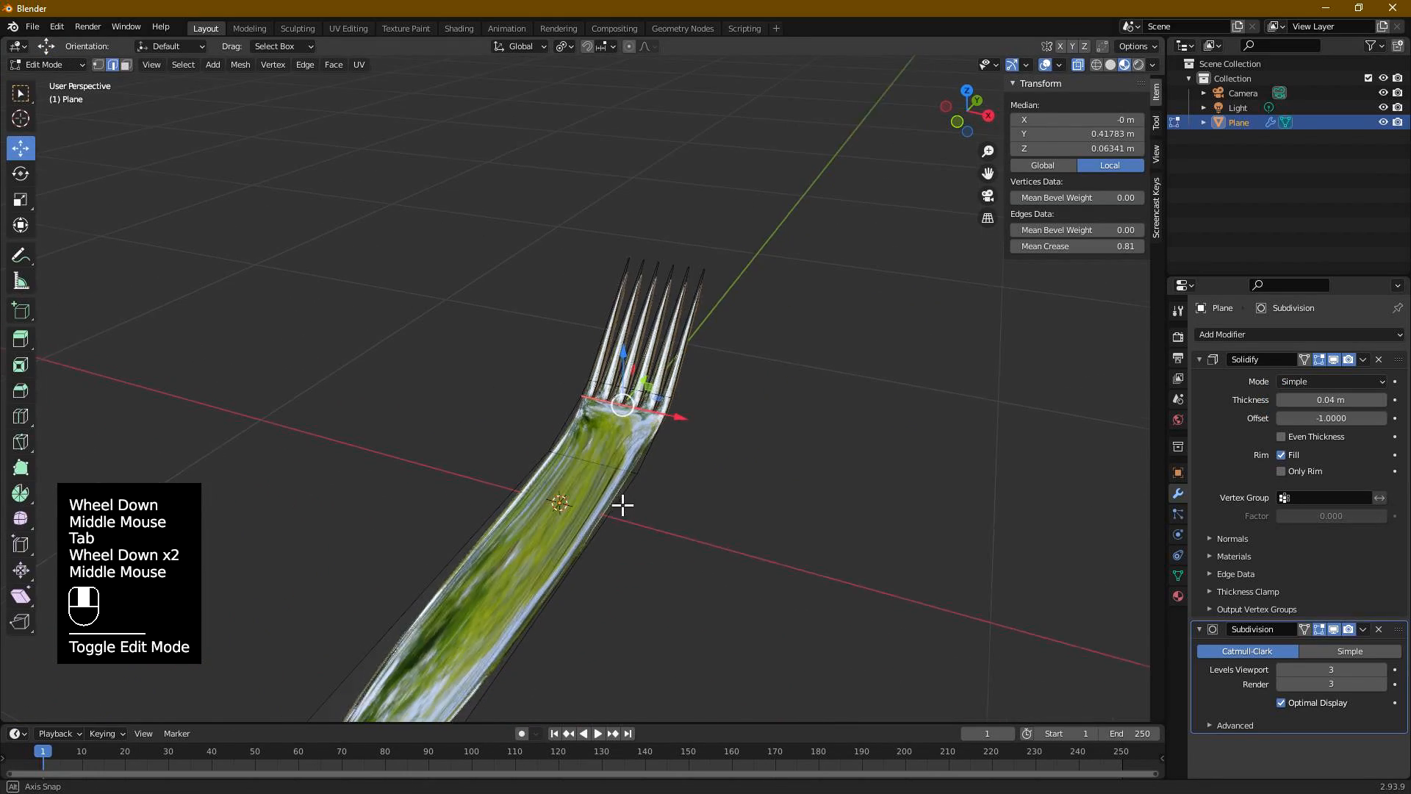
pyautogui.click(608, 531)
pyautogui.keyDown('shift'); pyautogui.click(499, 523); pyautogui.keyUp('shift')
pyautogui.moveTo(816, 561); pyautogui.dragTo(742, 559, button='middle')
pyautogui.keyDown('shift'); pyautogui.moveTo(473, 438); pyautogui.dragTo(646, 406, button='middle'); pyautogui.keyUp('shift')
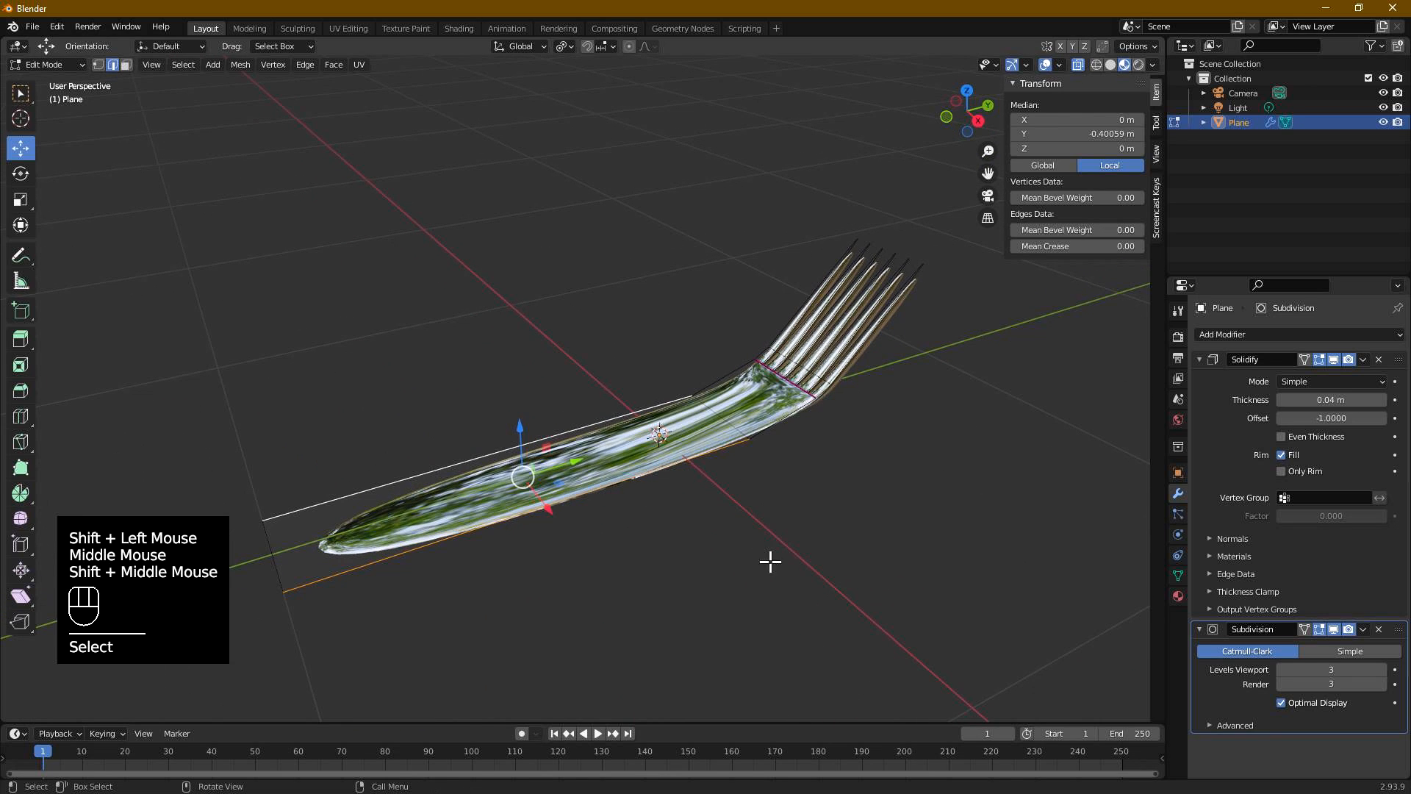
pyautogui.press('s')
pyautogui.press('x')
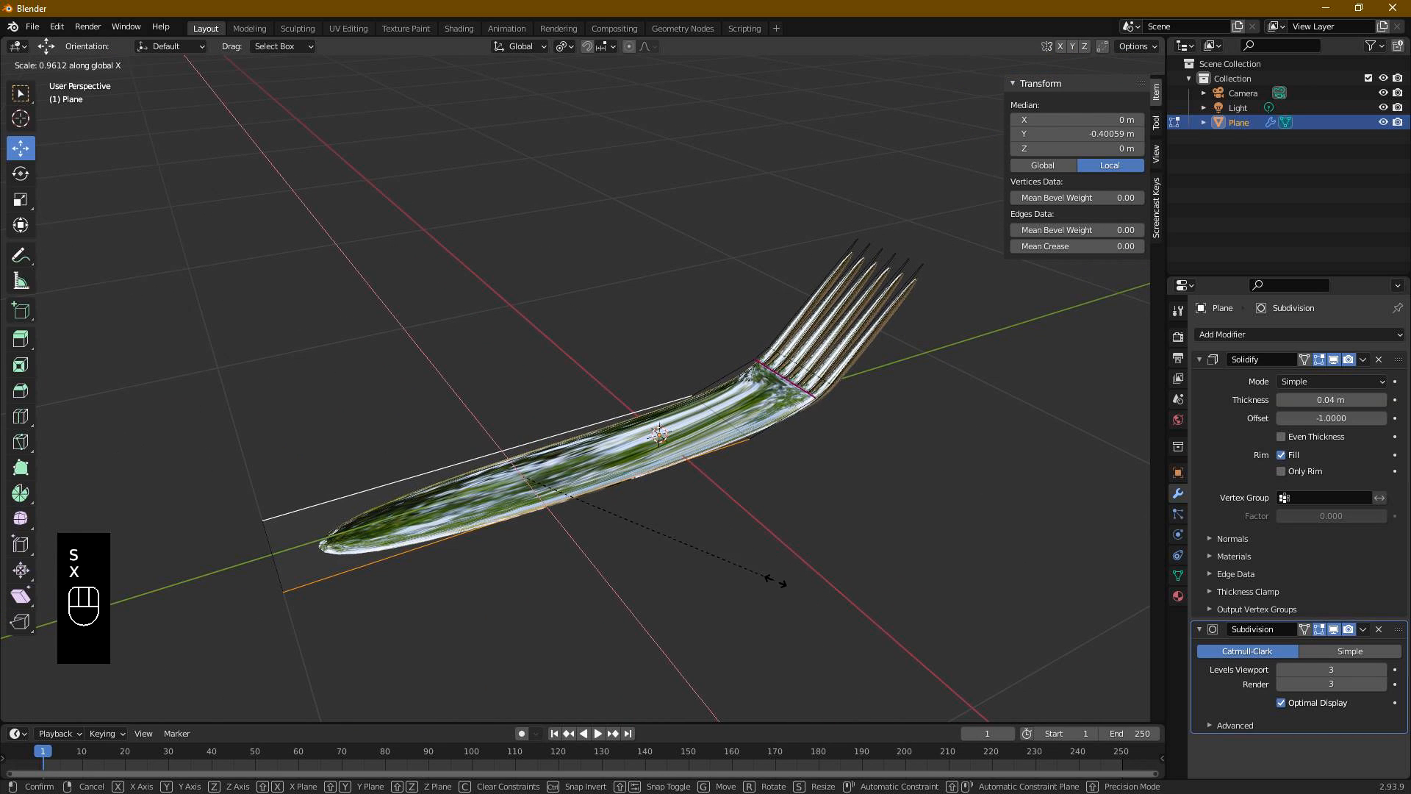
pyautogui.press('Escape')
# - Set the pivot point to Bounding Box Center and scale the handle's side edges along X into a narrow handle
pyautogui.click(564, 47)
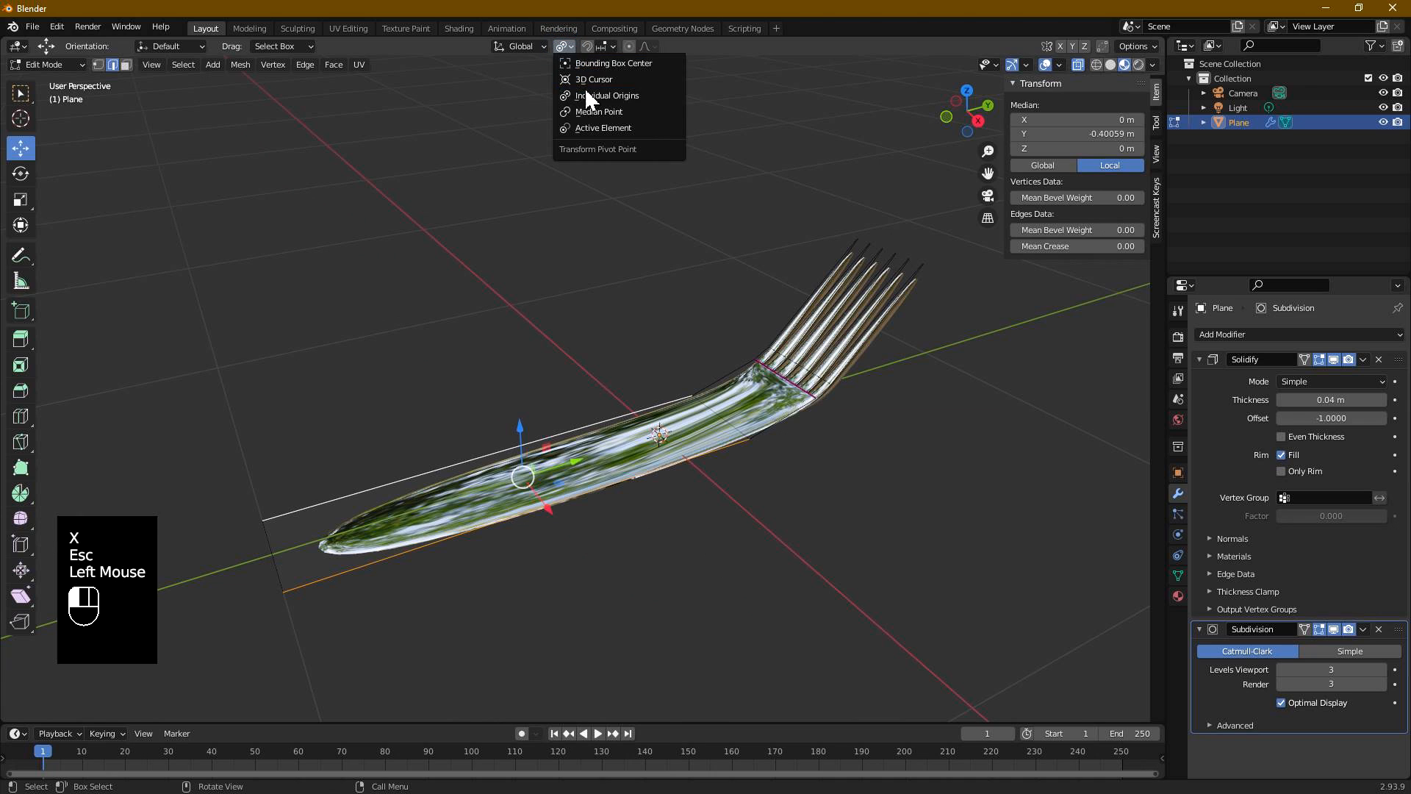
pyautogui.click(610, 66)
pyautogui.press('s')
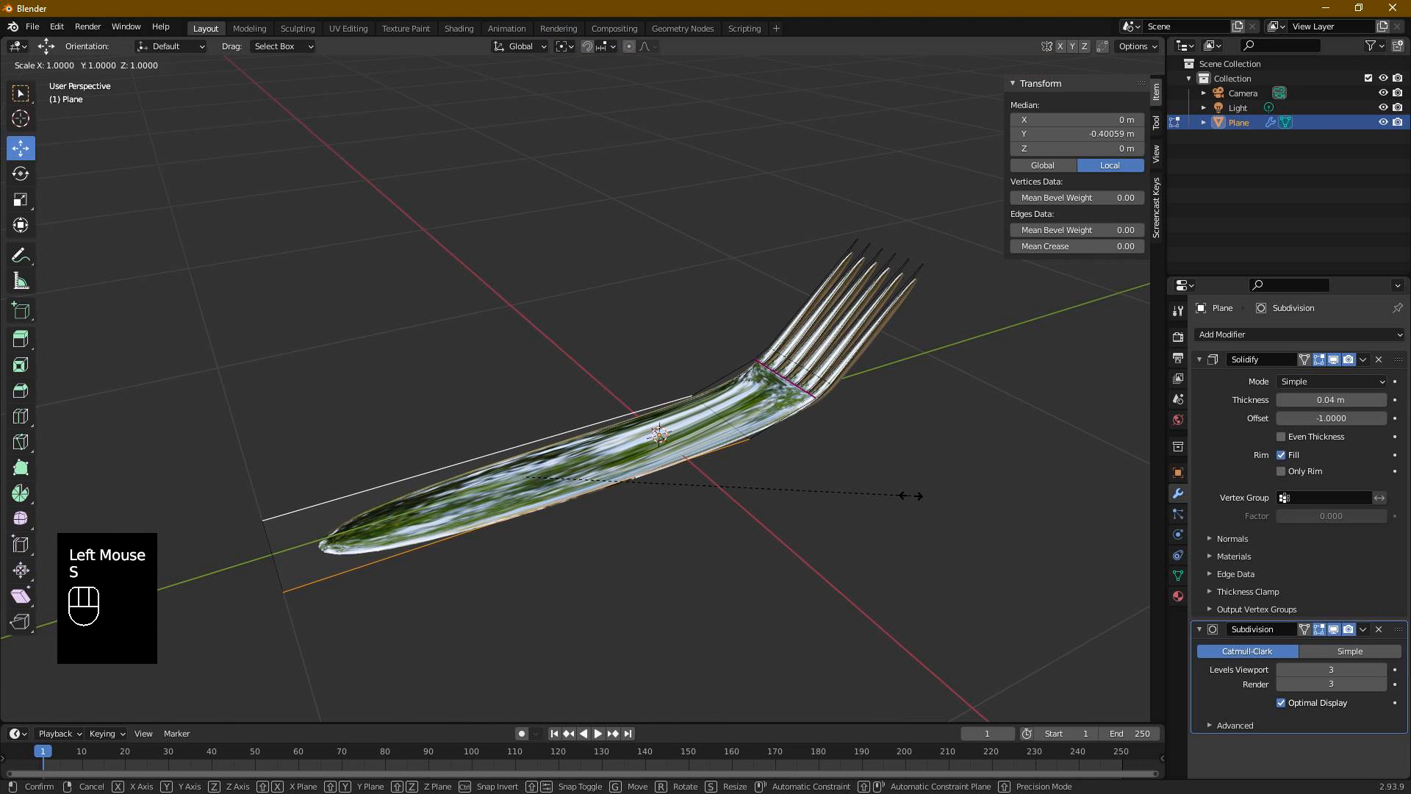
pyautogui.press('x')
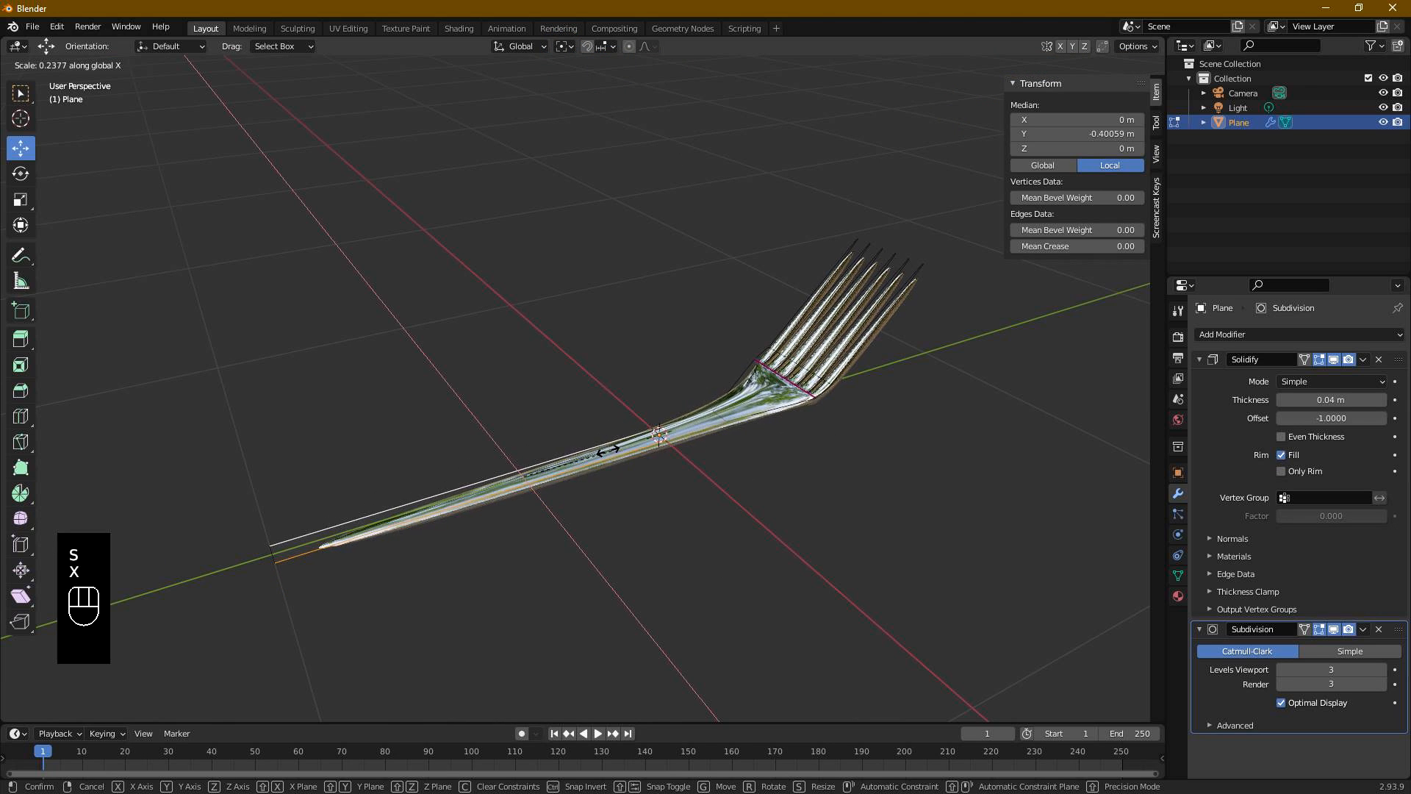
pyautogui.click(579, 458)
# - Scale the crosswise edge at the neck between the handle and the fork head to about 0.55
pyautogui.scroll(2, 592, 466)
pyautogui.moveTo(586, 494)
pyautogui.keyDown('shift'); pyautogui.mouseDown(button='middle')
pyautogui.moveTo(720, 475)
pyautogui.moveTo(598, 492)
pyautogui.mouseUp(button='middle'); pyautogui.keyUp('shift')
pyautogui.scroll(2, 733, 441)
pyautogui.scroll(1, 725, 526)
pyautogui.moveTo(725, 526); pyautogui.dragTo(816, 561, button='middle')
pyautogui.click(658, 441)
pyautogui.press('s')
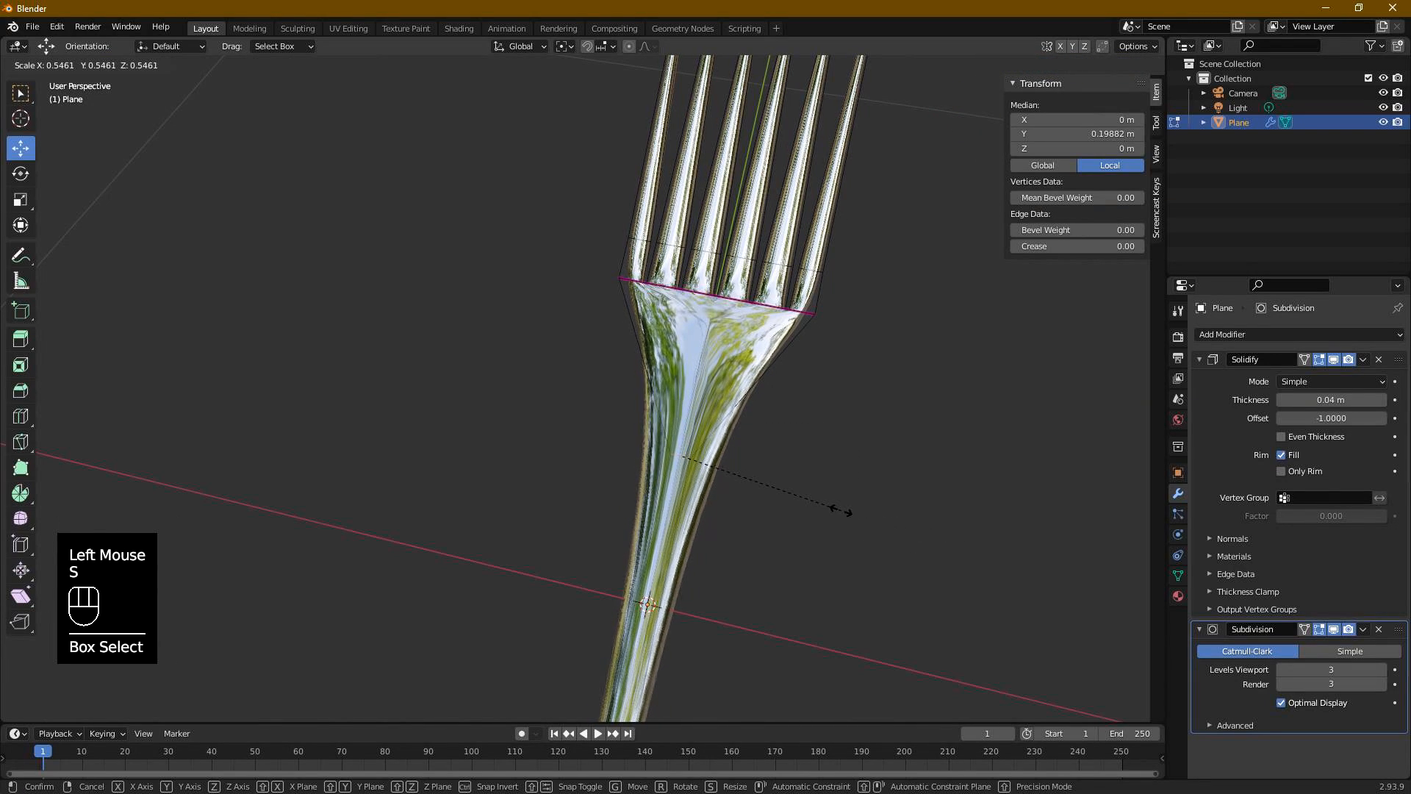
pyautogui.click(834, 507)
# - Widen the free end of the handle by scaling its end edge by about 3.19
pyautogui.moveTo(862, 512); pyautogui.dragTo(694, 504, button='middle')
pyautogui.moveTo(662, 517); pyautogui.dragTo(732, 515)
pyautogui.scroll(-2, 662, 488)
pyautogui.keyDown('shift'); pyautogui.moveTo(394, 425); pyautogui.dragTo(614, 583, button='middle'); pyautogui.keyUp('shift')
pyautogui.moveTo(576, 514); pyautogui.dragTo(701, 588)
pyautogui.moveTo(702, 588); pyautogui.dragTo(763, 598, button='middle')
pyautogui.press('s')
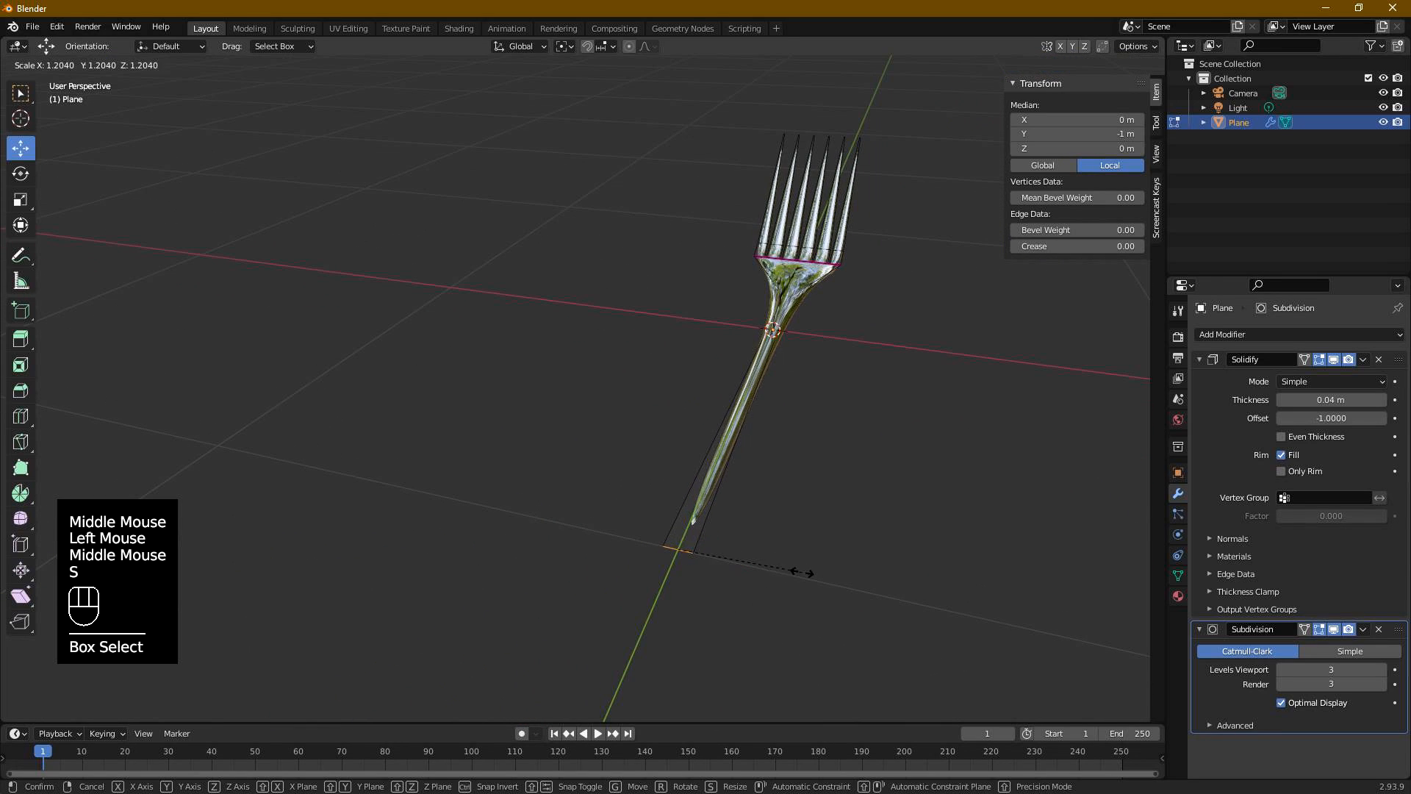
pyautogui.click(1011, 588)
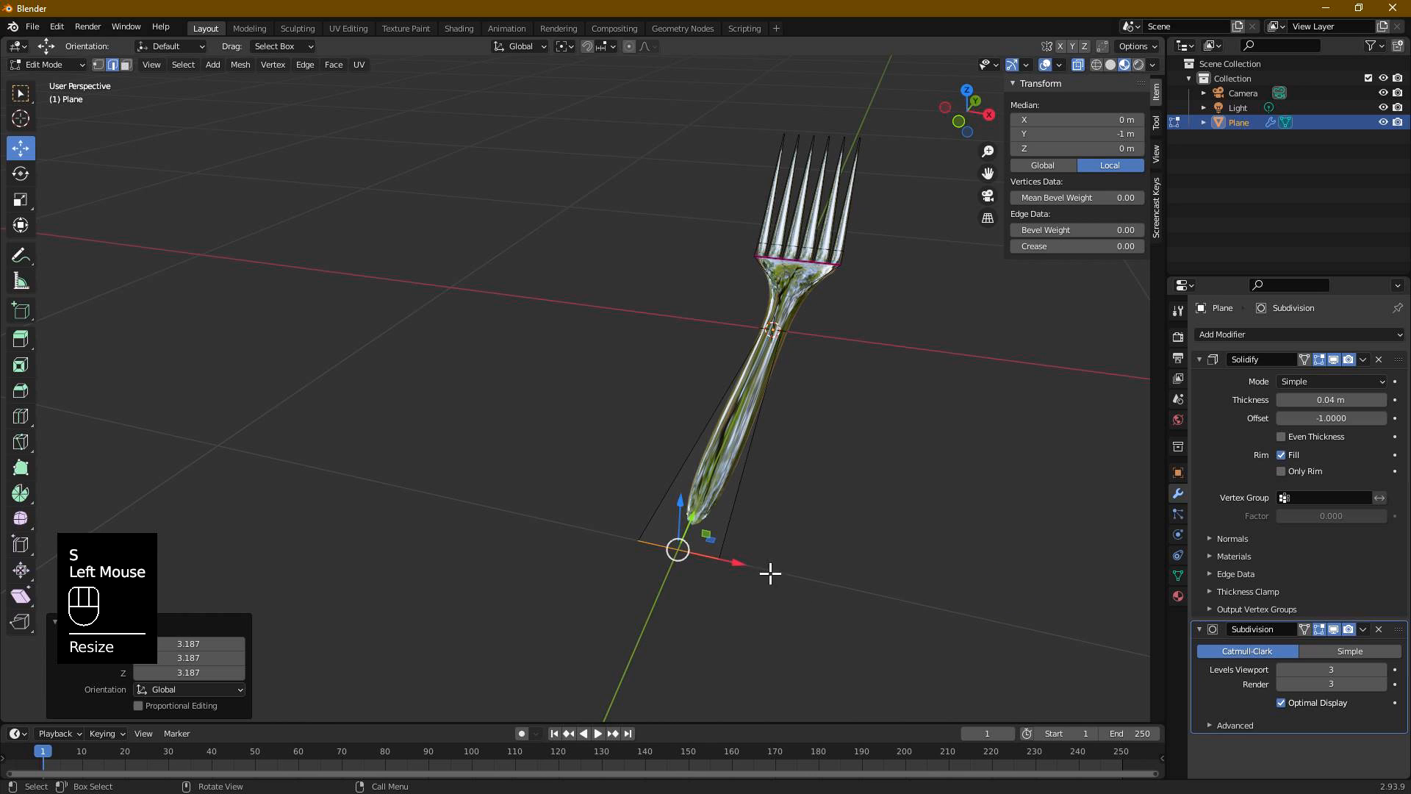
# - Bevel the two corner vertices at the handle's free end by about 0.036 m with one segment
pyautogui.press('2')
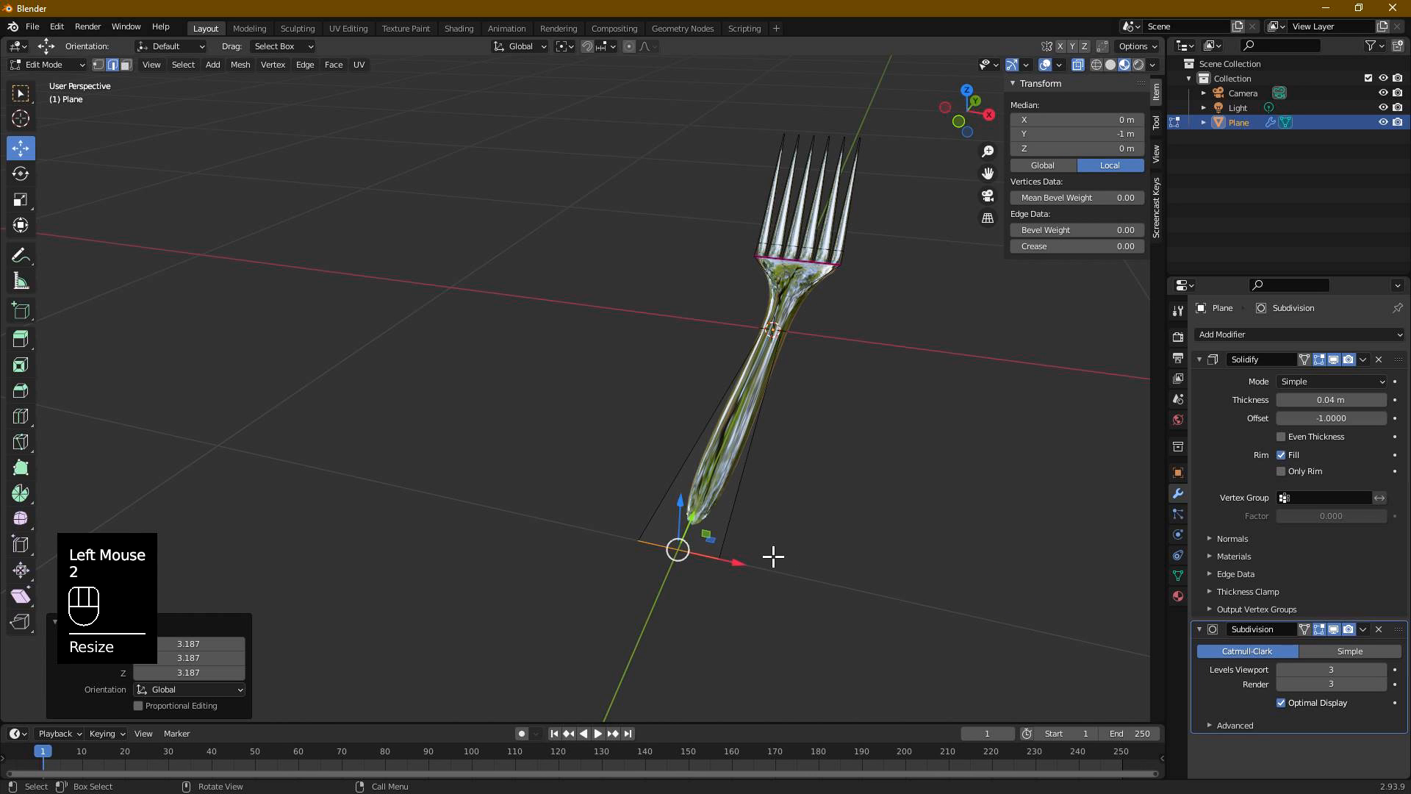
pyautogui.press('1')
pyautogui.moveTo(614, 517); pyautogui.dragTo(824, 604)
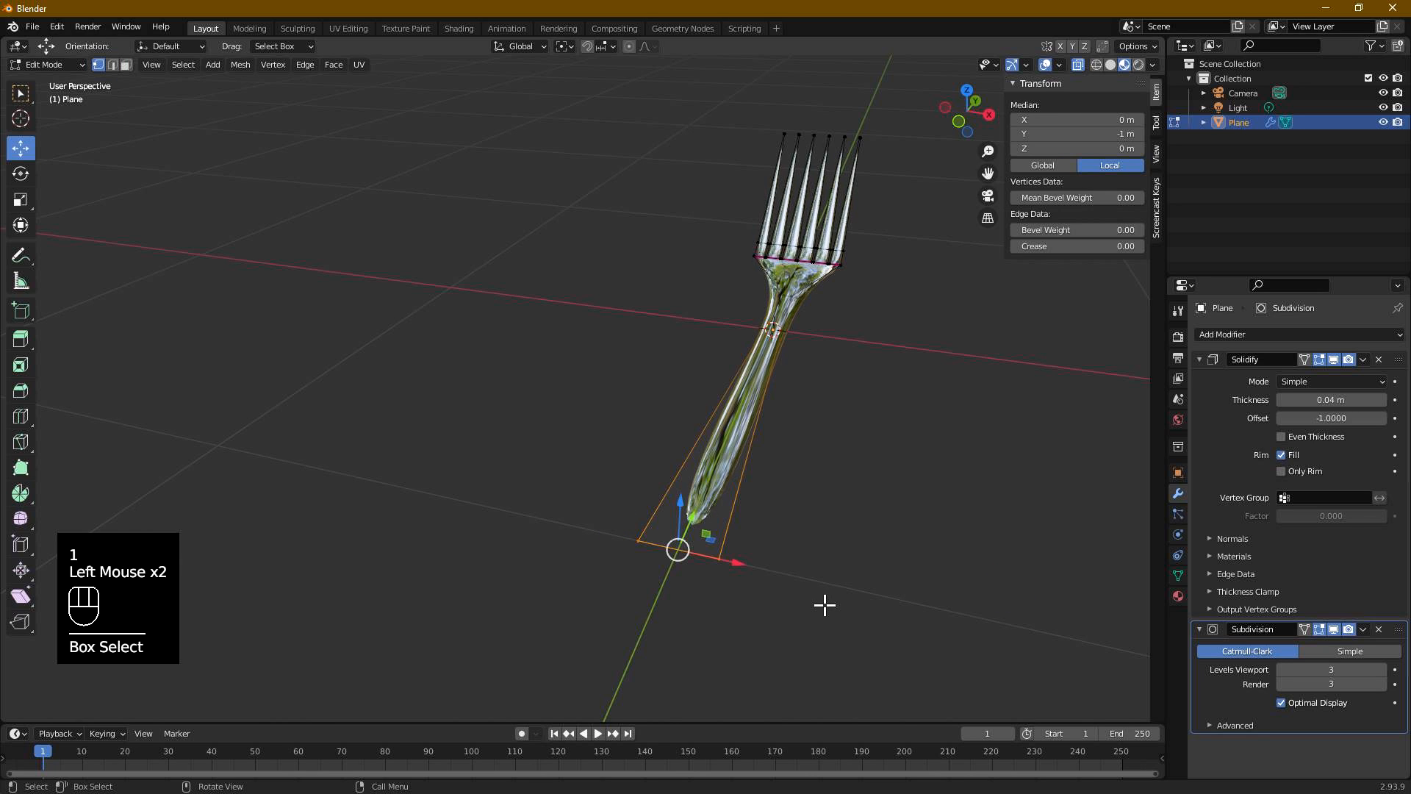
pyautogui.hotkey('shift', 'ctrl', 'b')
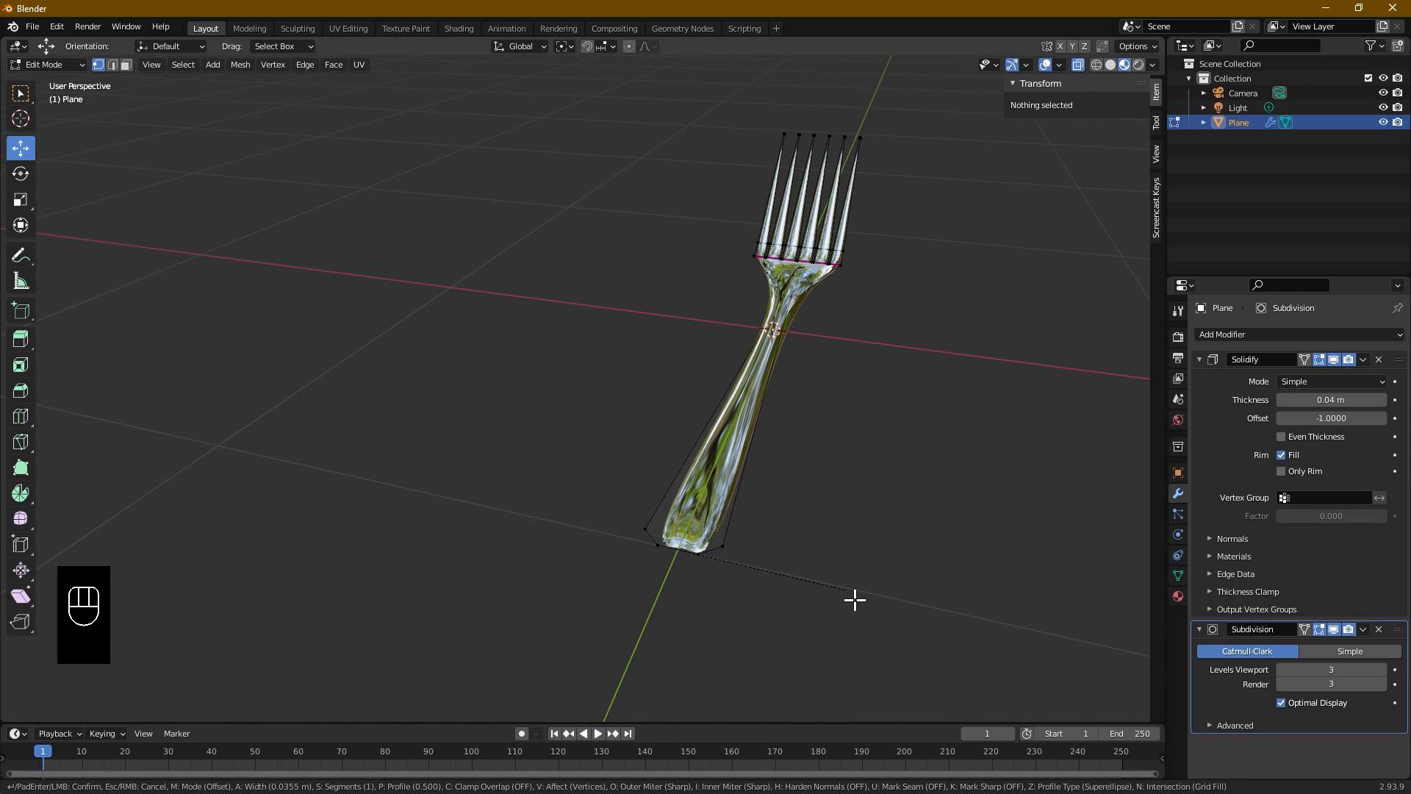
pyautogui.click(854, 600)
# - Examine the fork in Object Mode, from the whole shape down to the base of the tines
pyautogui.click(800, 488)
pyautogui.moveTo(801, 488); pyautogui.dragTo(602, 283, button='middle')
pyautogui.press('Tab')
pyautogui.scroll(-1, 812, 469)
pyautogui.scroll(2, 542, 371)
pyautogui.scroll(1, 543, 371)
pyautogui.moveTo(543, 371); pyautogui.dragTo(624, 397, button='middle')
pyautogui.scroll(1, 602, 350)
pyautogui.scroll(1, 544, 314)
pyautogui.moveTo(543, 314); pyautogui.dragTo(576, 293, button='middle')
# - Reselect the creased edges at the base of the tines in Edit Mode and lower their mean crease to 0.51
pyautogui.press('Tab')
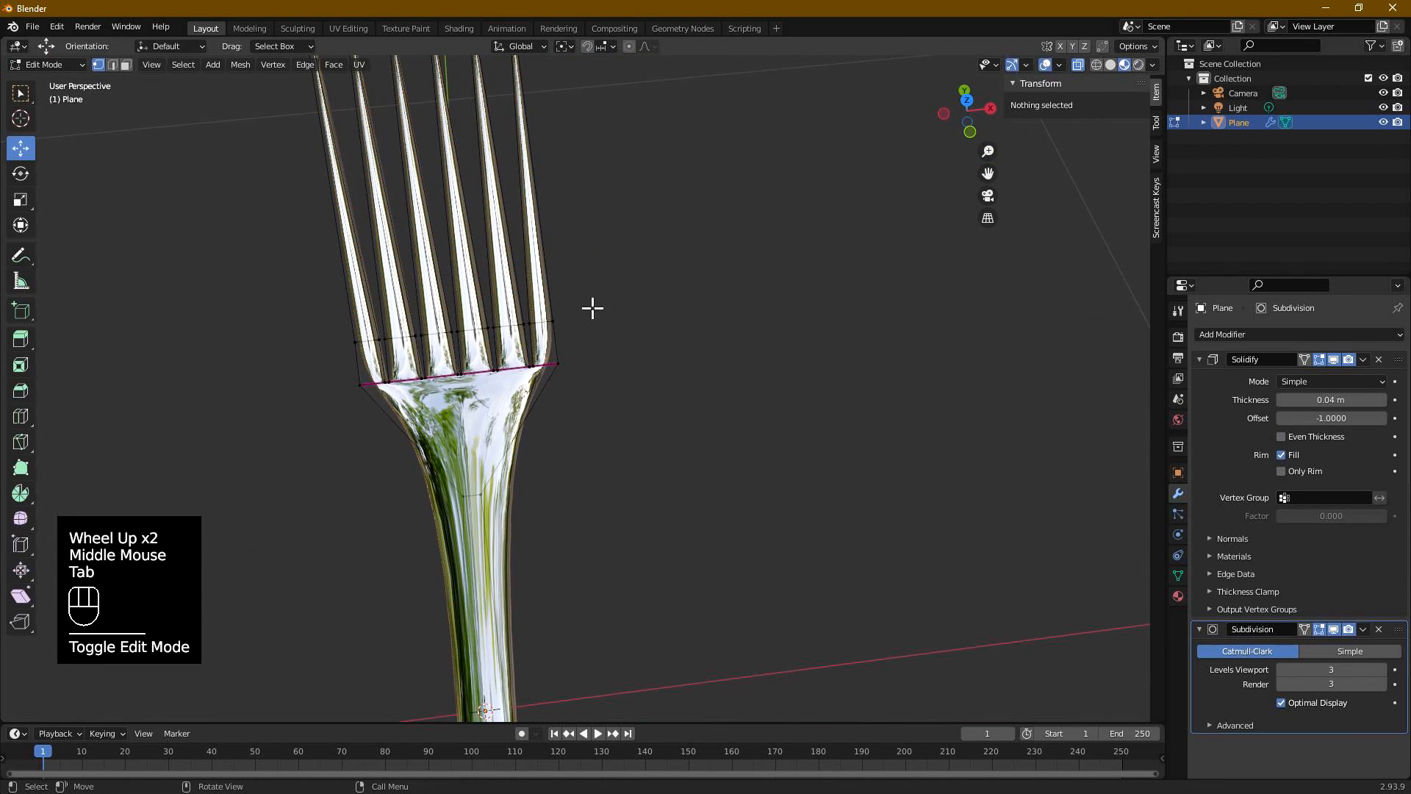
pyautogui.moveTo(338, 367); pyautogui.dragTo(645, 420)
pyautogui.click(645, 419)
pyautogui.moveTo(360, 372); pyautogui.dragTo(361, 372)
pyautogui.moveTo(705, 466); pyautogui.dragTo(637, 478, button='middle')
pyautogui.click(637, 478)
pyautogui.click(663, 421)
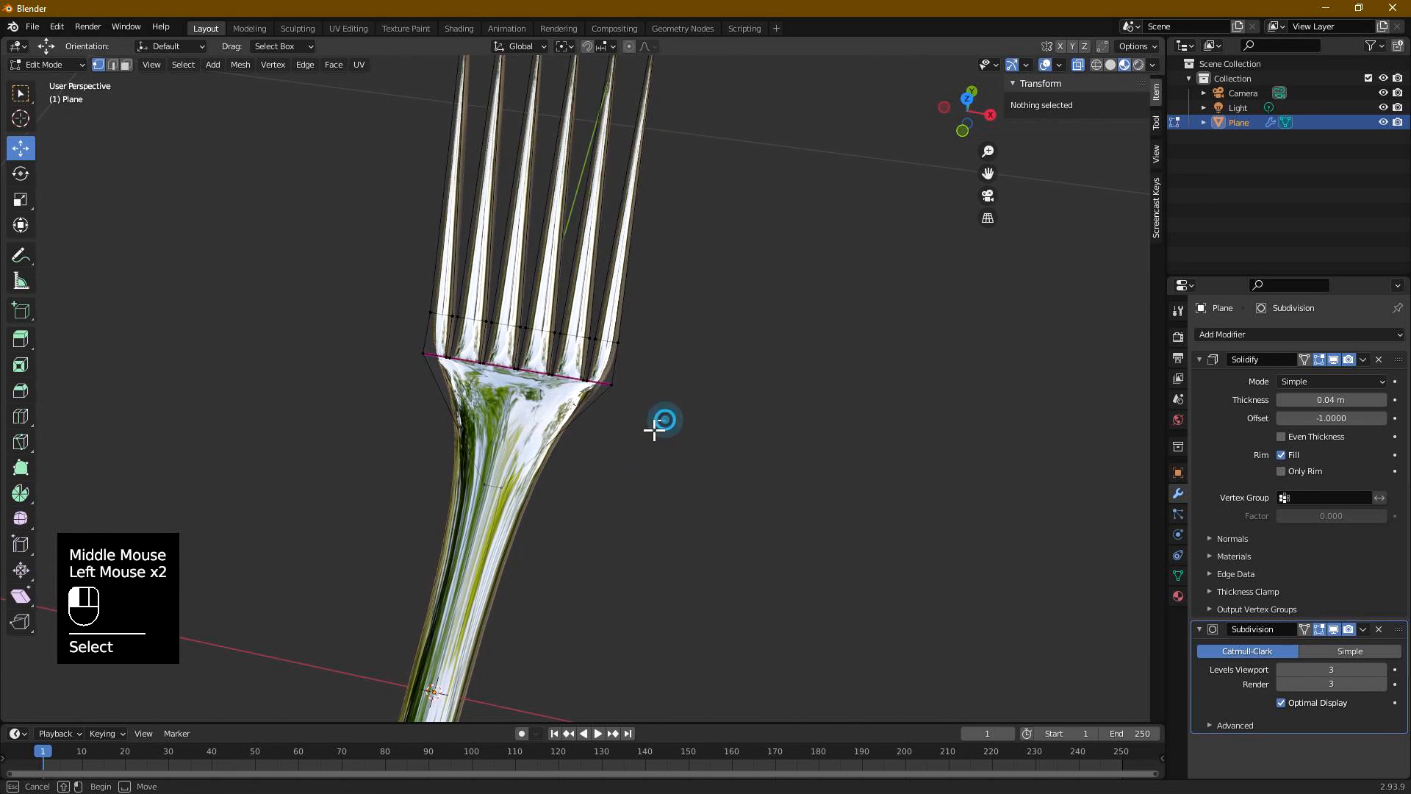
pyautogui.moveTo(417, 358); pyautogui.dragTo(416, 358)
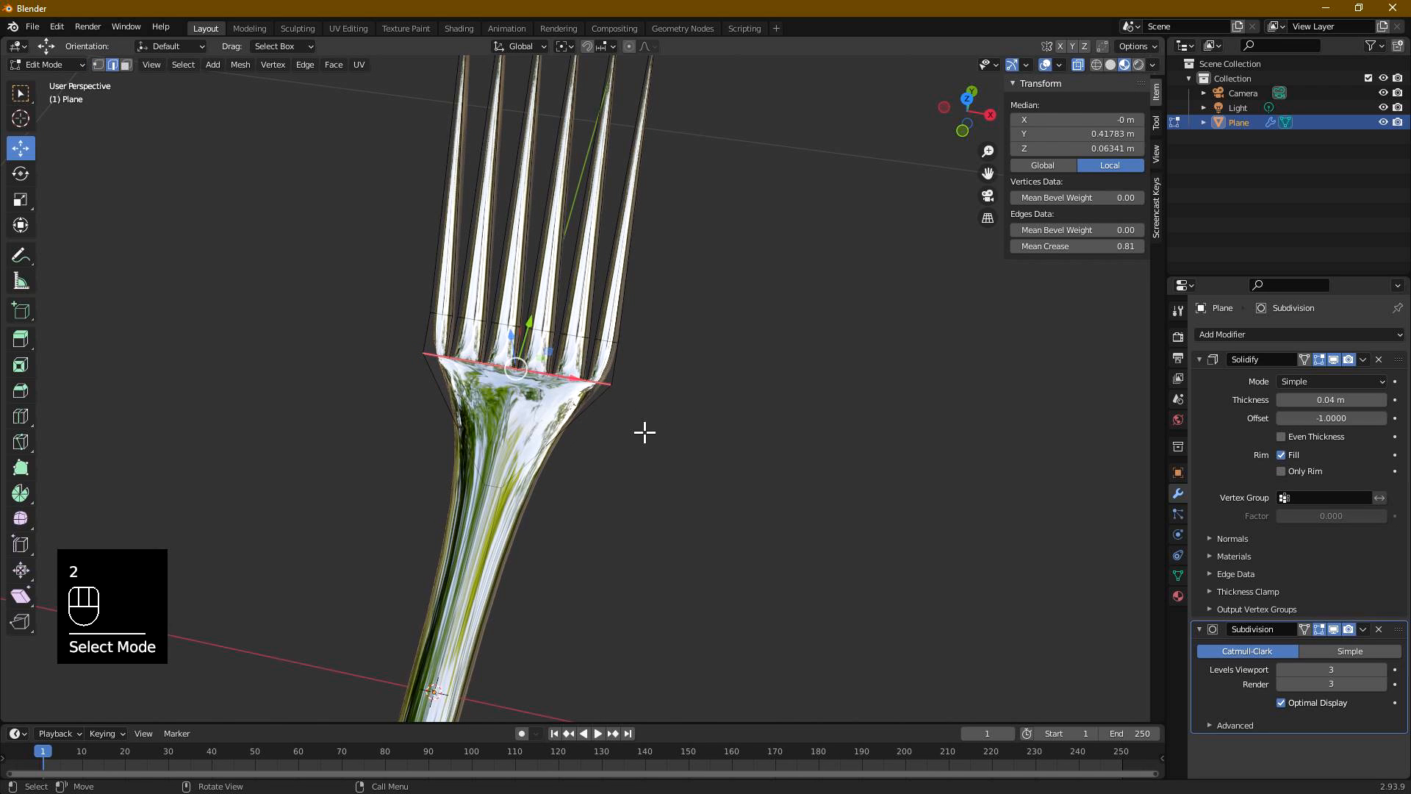
pyautogui.click(626, 415)
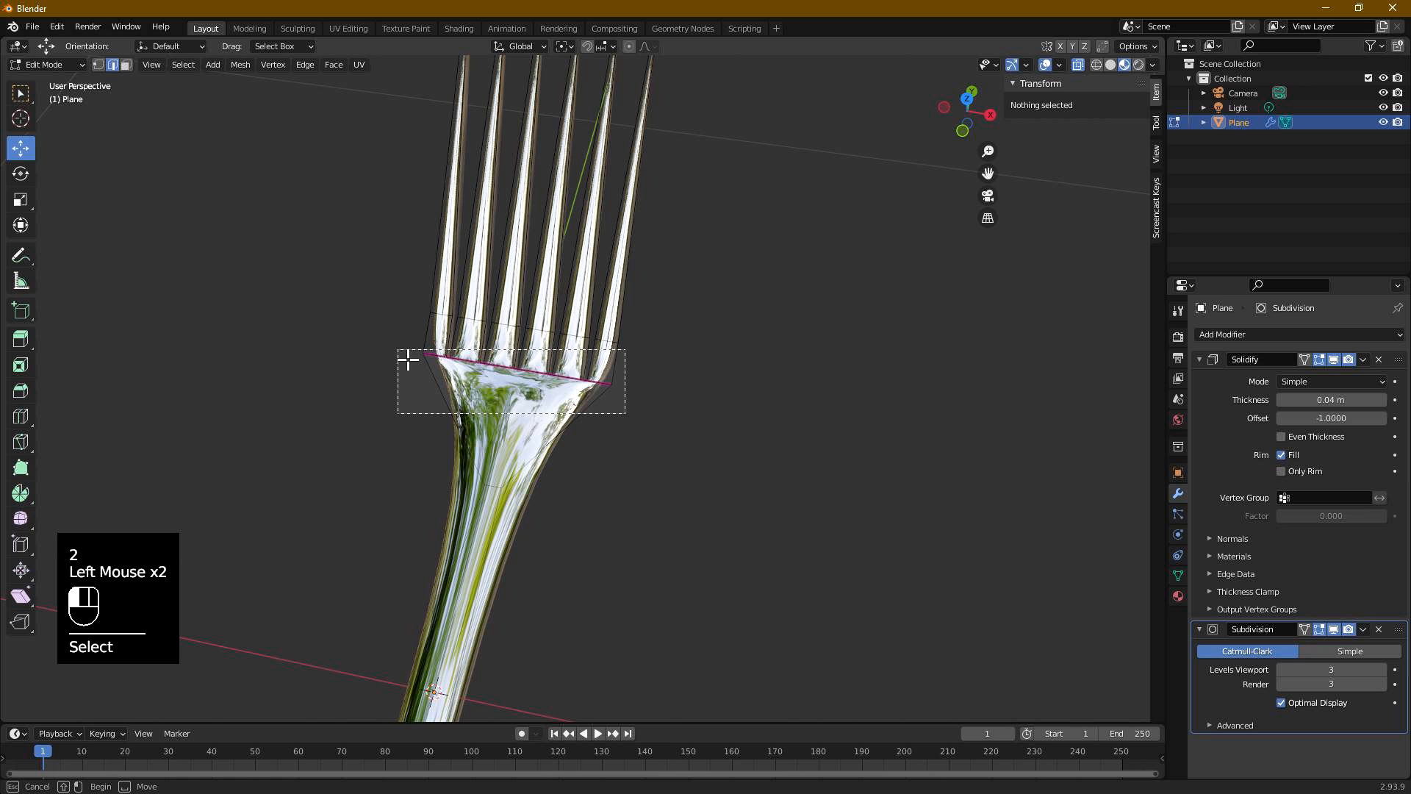
pyautogui.moveTo(410, 357); pyautogui.dragTo(410, 357)
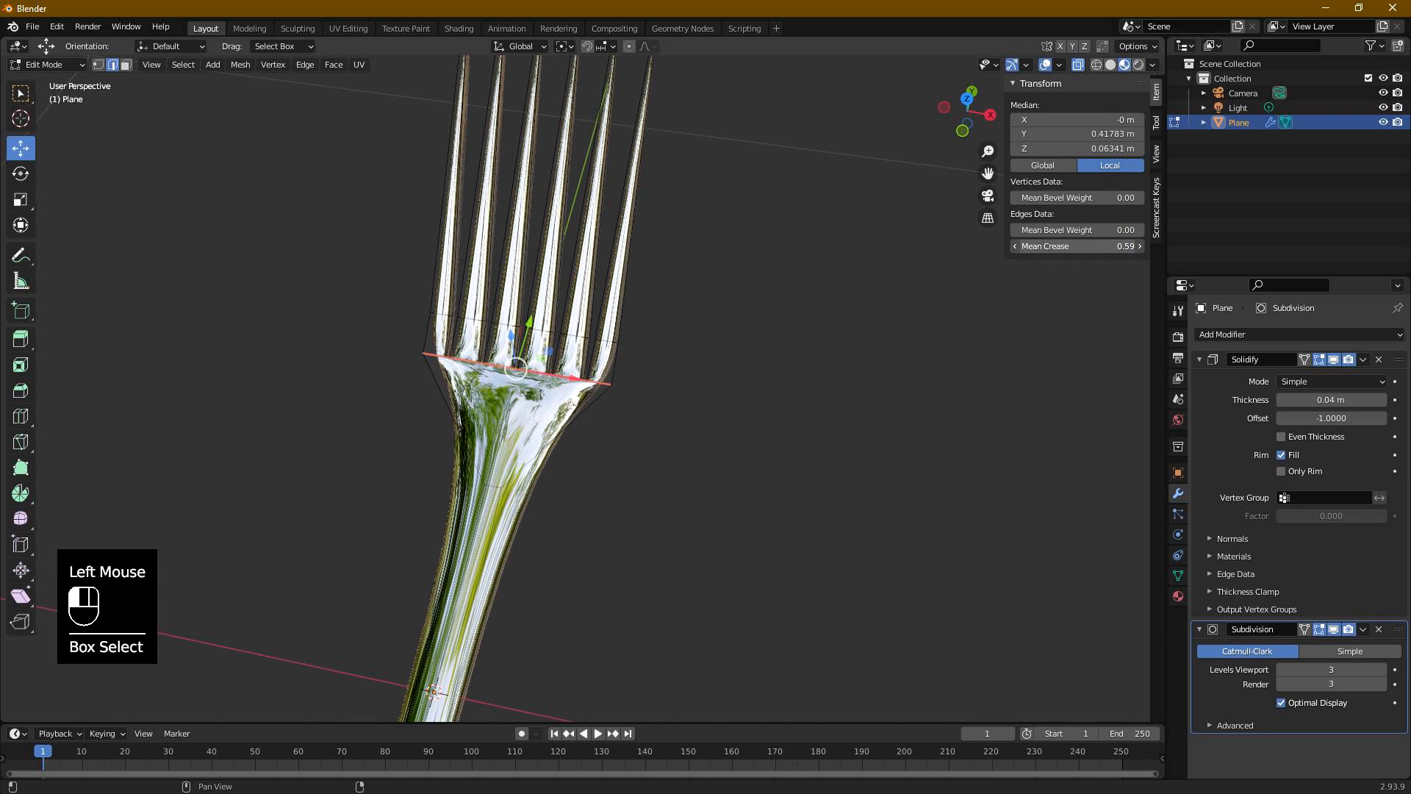
pyautogui.moveTo(1077, 246); pyautogui.dragTo(1132, 247)
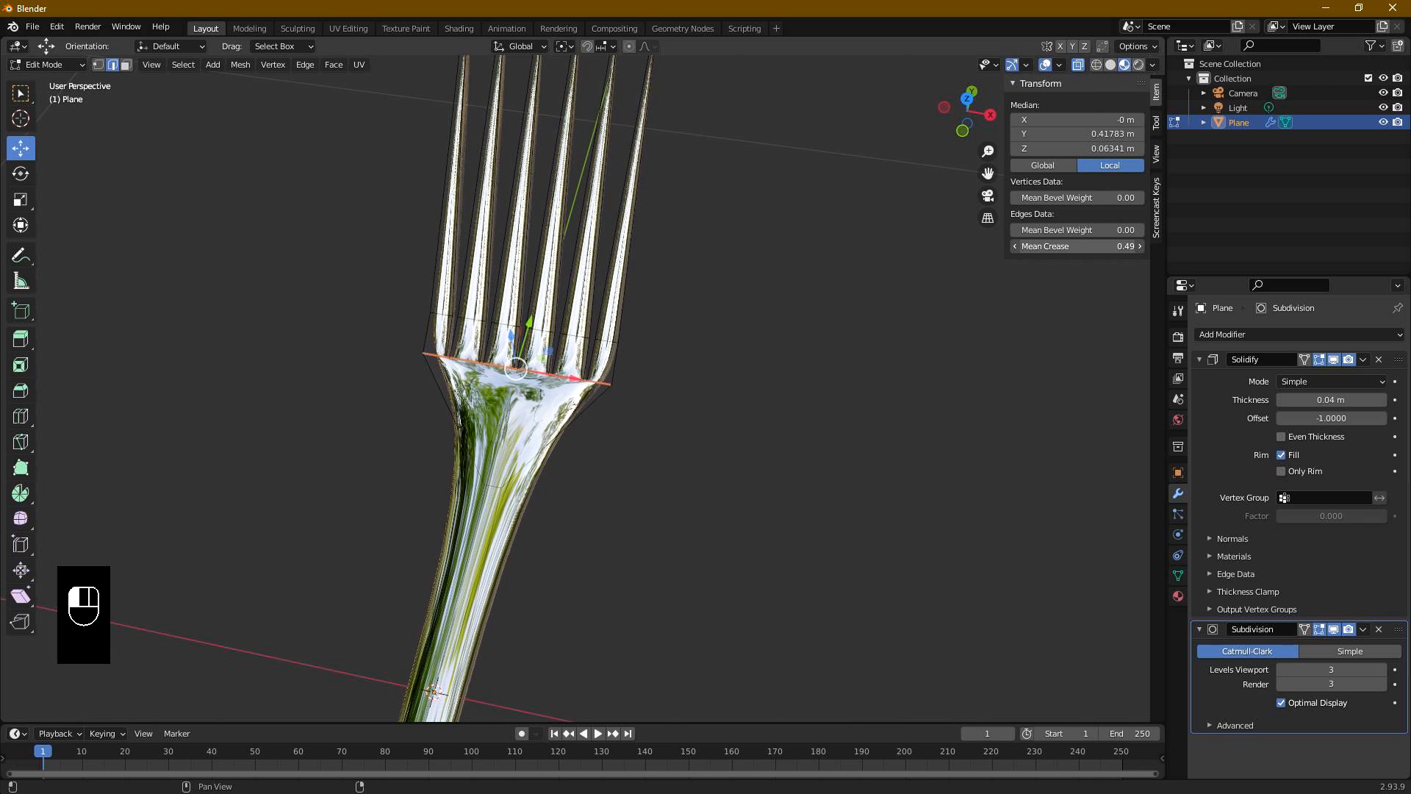
# - Switch the viewport to Solid shading and fine-tune the mean crease at the tines' base around 0.51
pyautogui.click(1108, 65)
pyautogui.scroll(7, 663, 392)
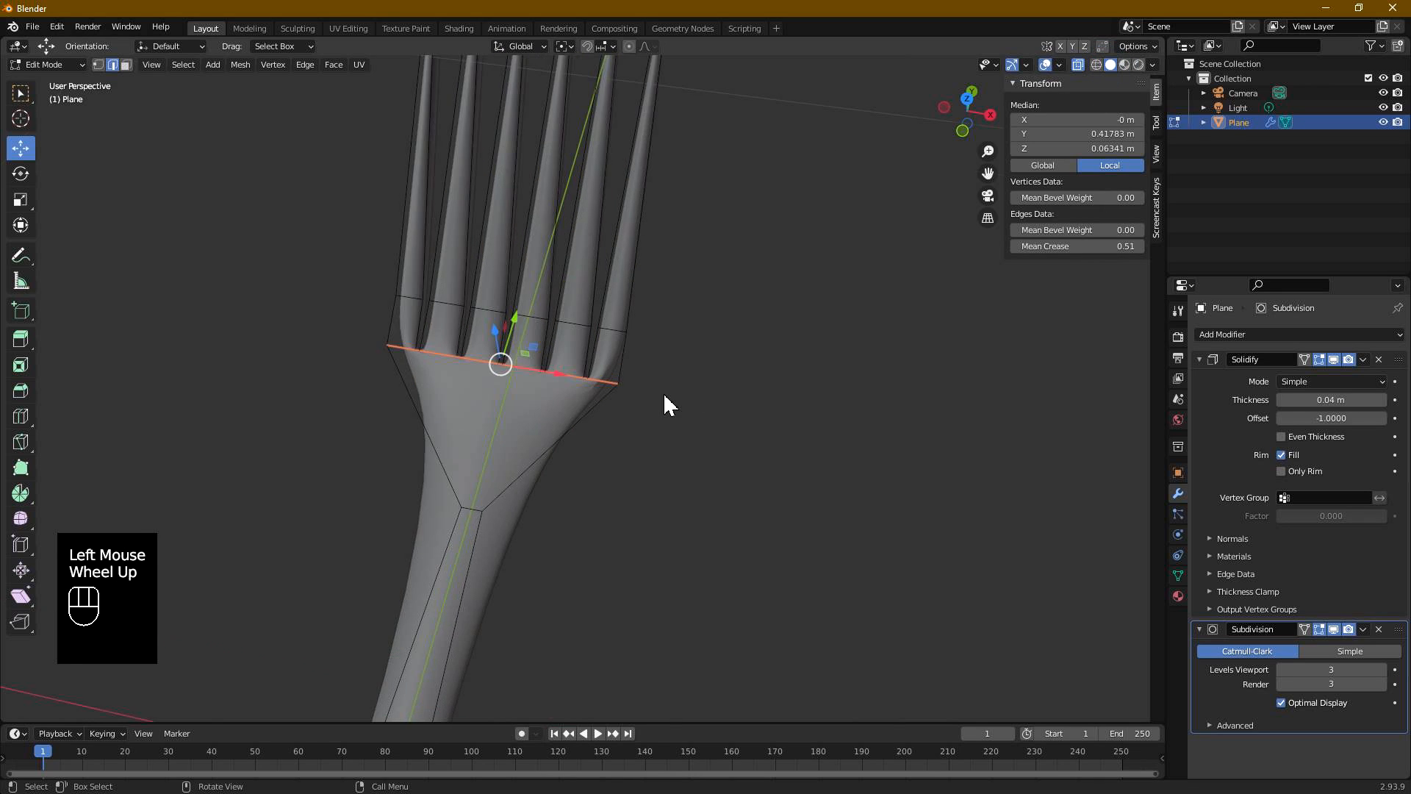
pyautogui.keyDown('shift'); pyautogui.moveTo(567, 367); pyautogui.dragTo(605, 375, button='middle'); pyautogui.keyUp('shift')
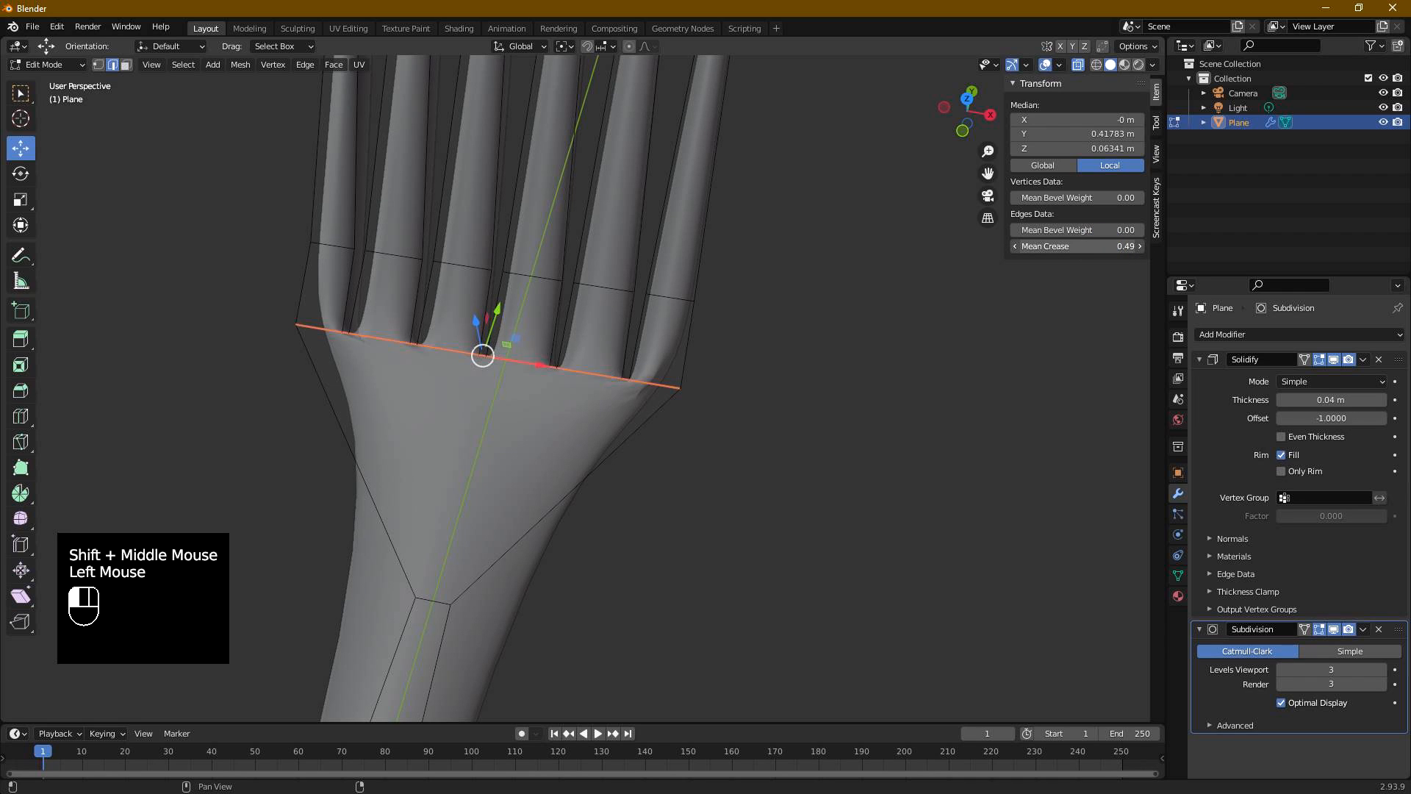
pyautogui.moveTo(1102, 246); pyautogui.dragTo(1065, 246)
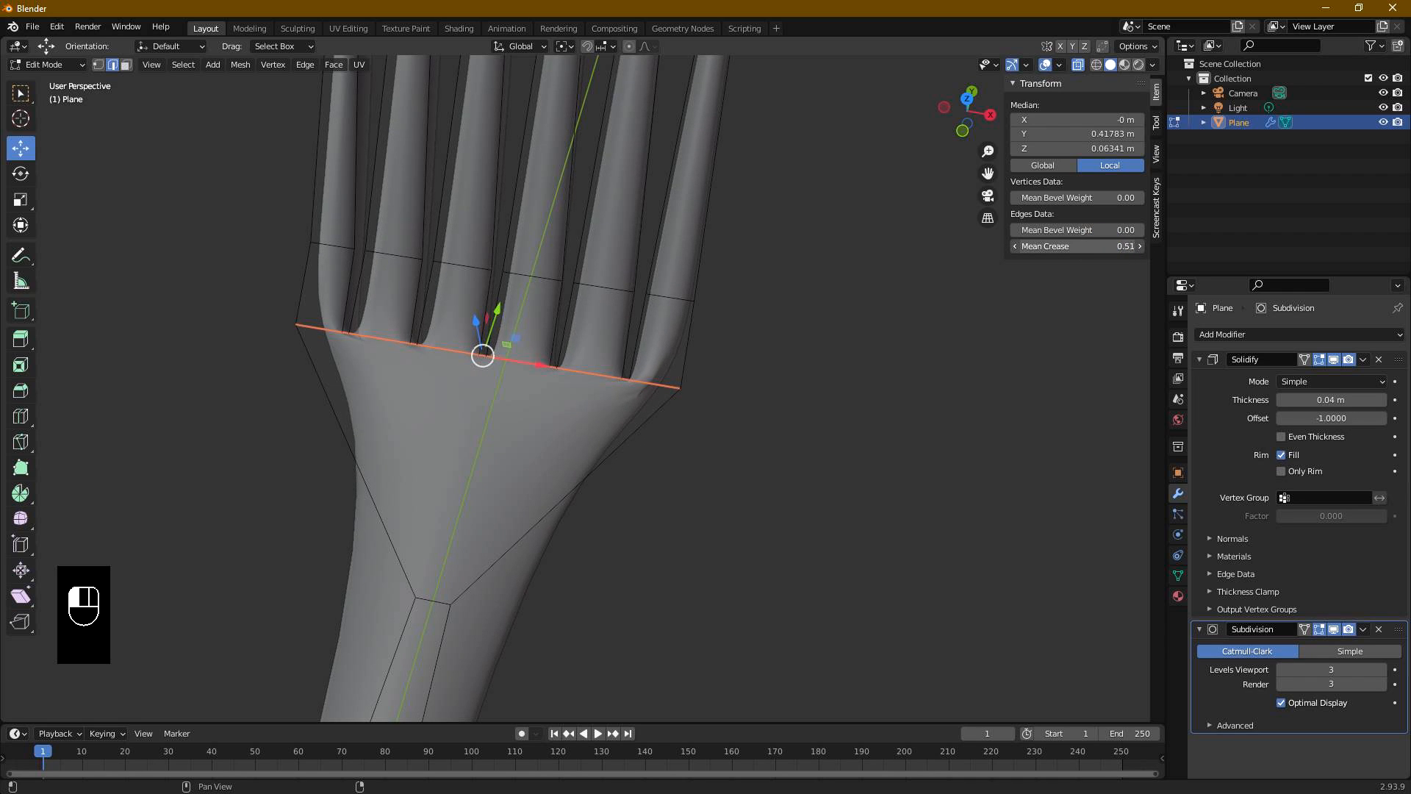
# - Scale the two outer corner vertices at the tines' base outward to widen the fork's shoulders
pyautogui.click(778, 418)
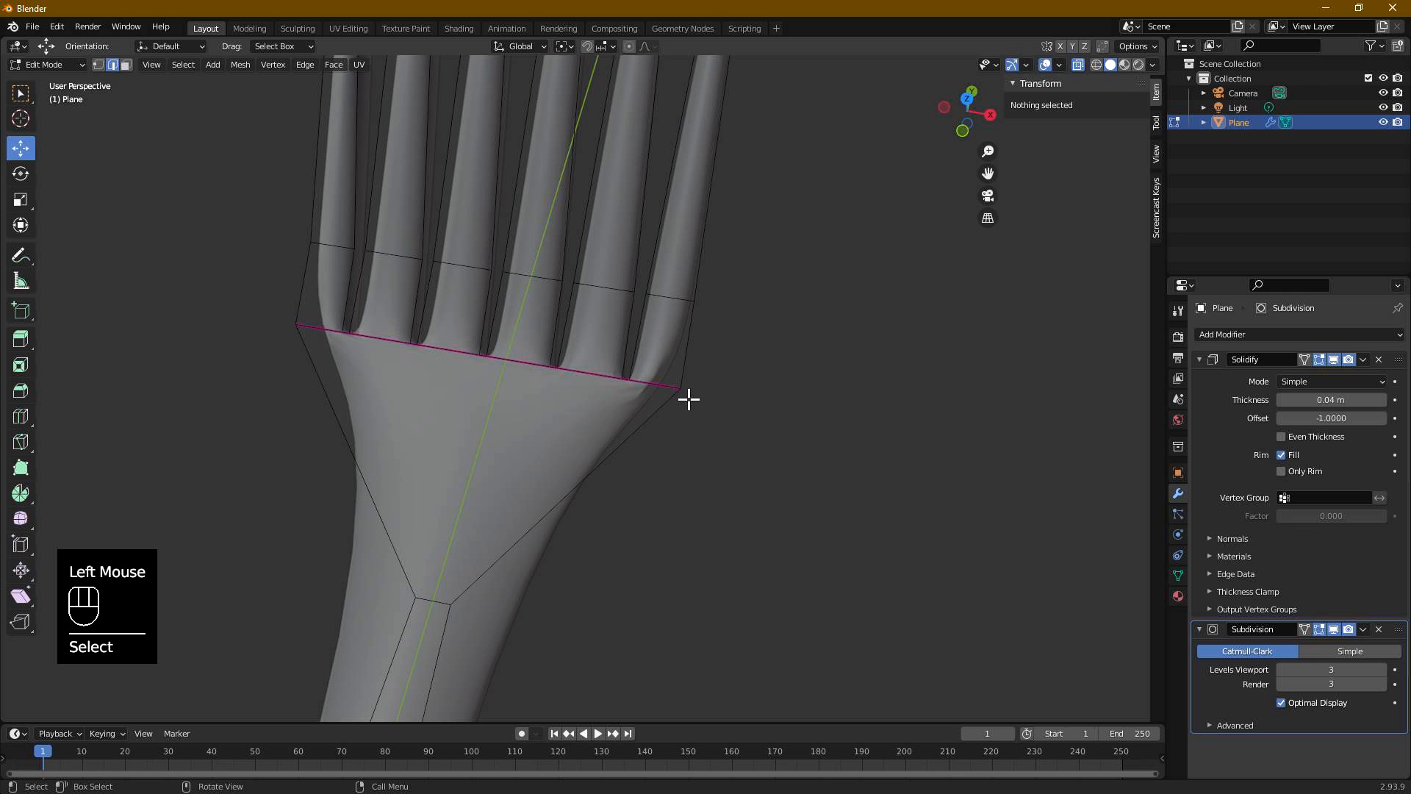
pyautogui.click(691, 401)
pyautogui.keyDown('shift'); pyautogui.click(307, 339); pyautogui.keyUp('shift')
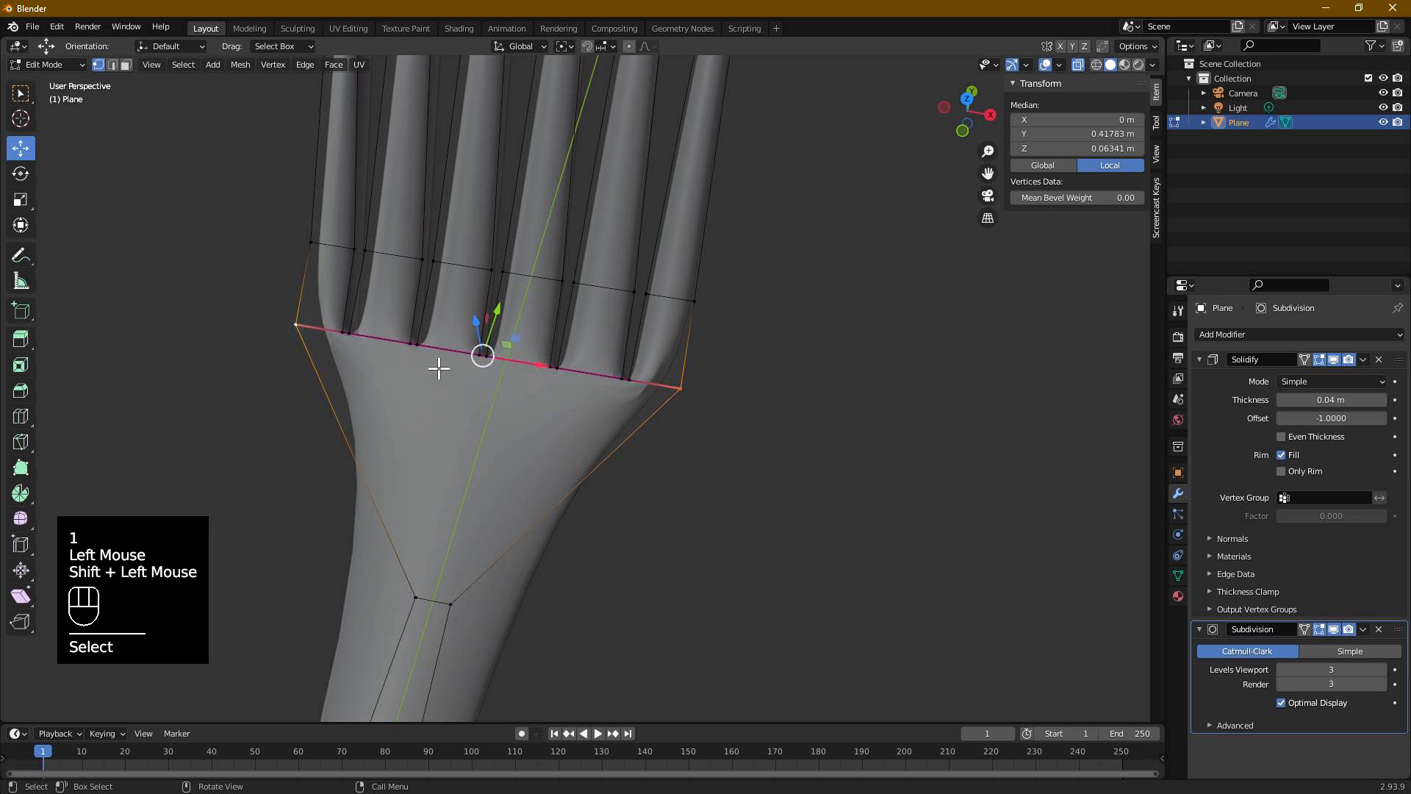
pyautogui.press('s')
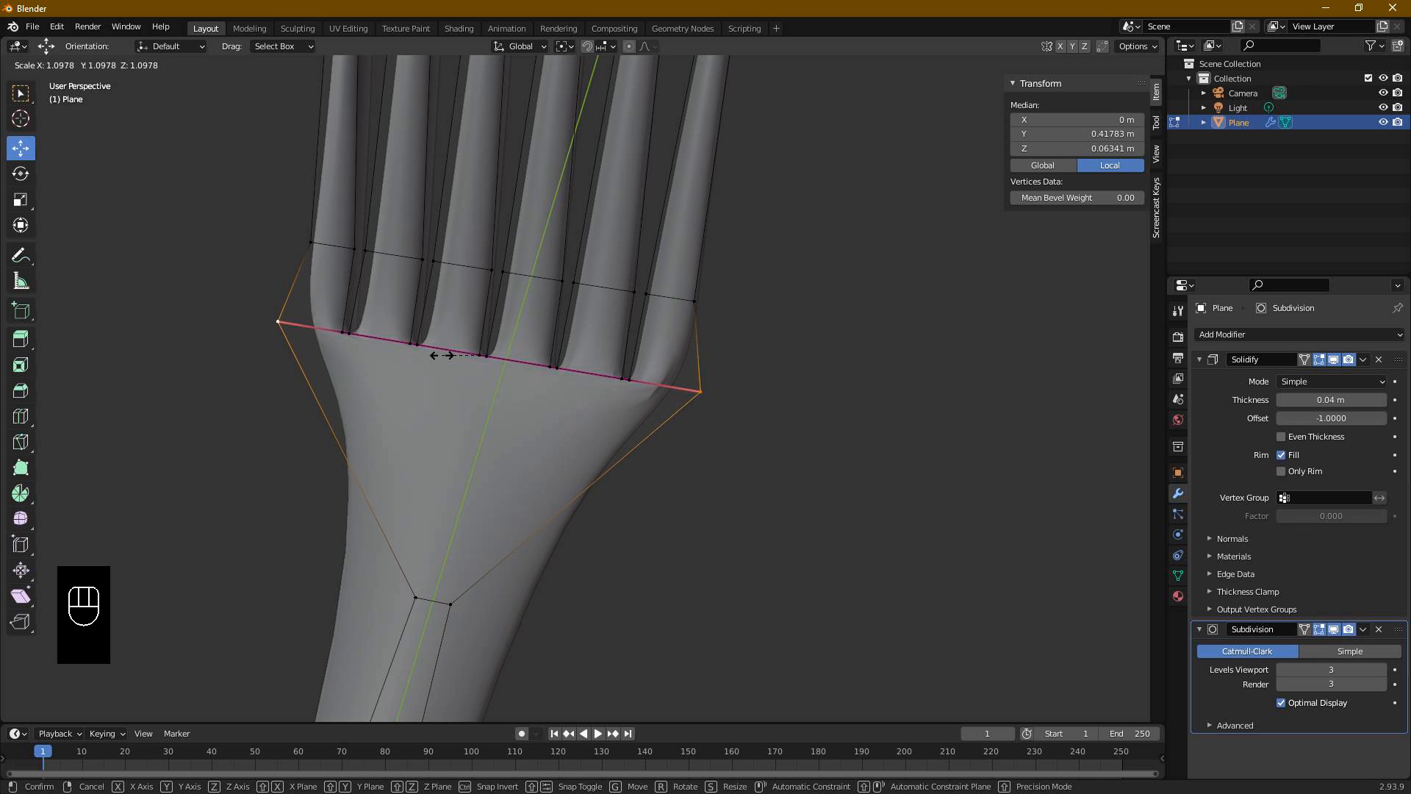
pyautogui.click(449, 364)
# - Return to Object Mode and switch the viewport to Material Preview shading to show the metallic fork
pyautogui.press('Tab')
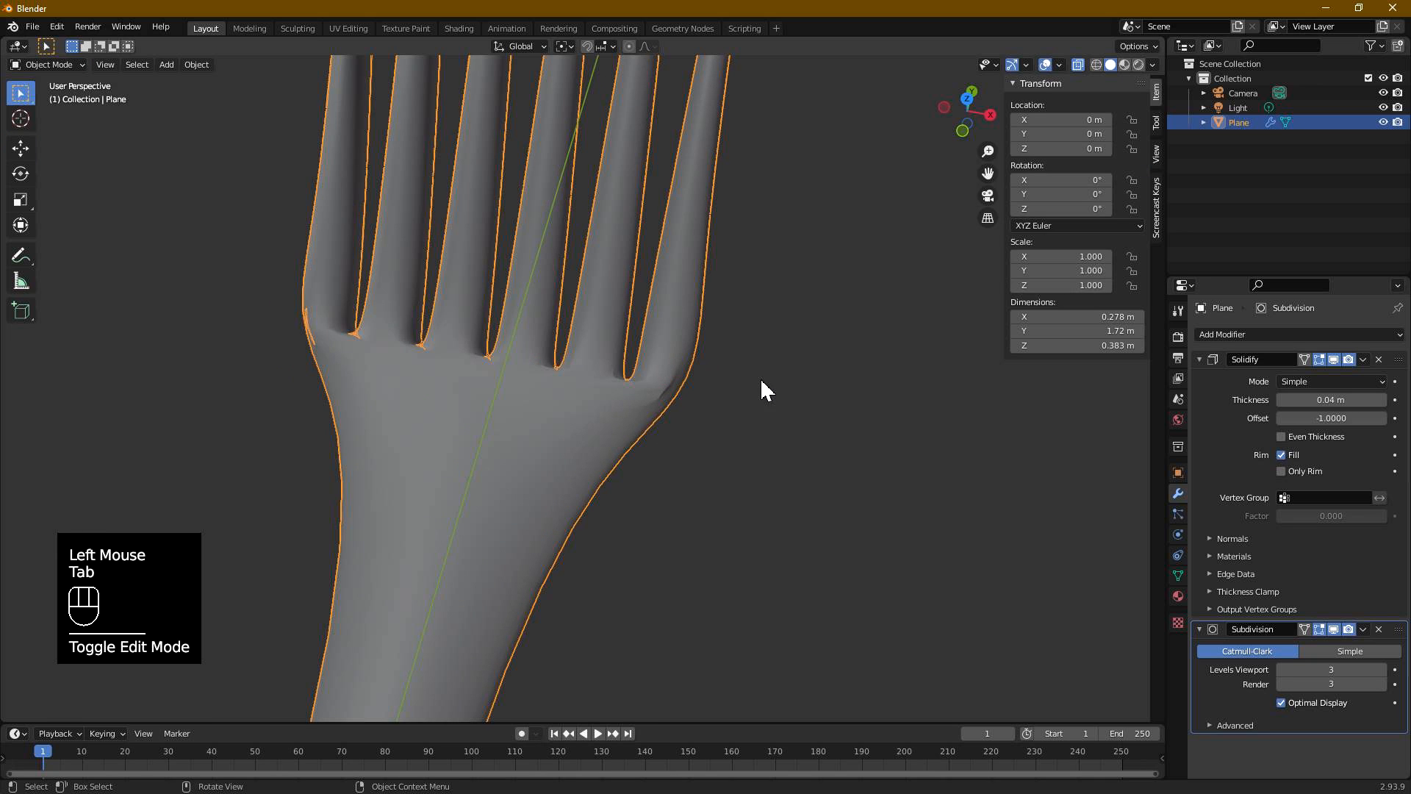
pyautogui.scroll(-4, 690, 371)
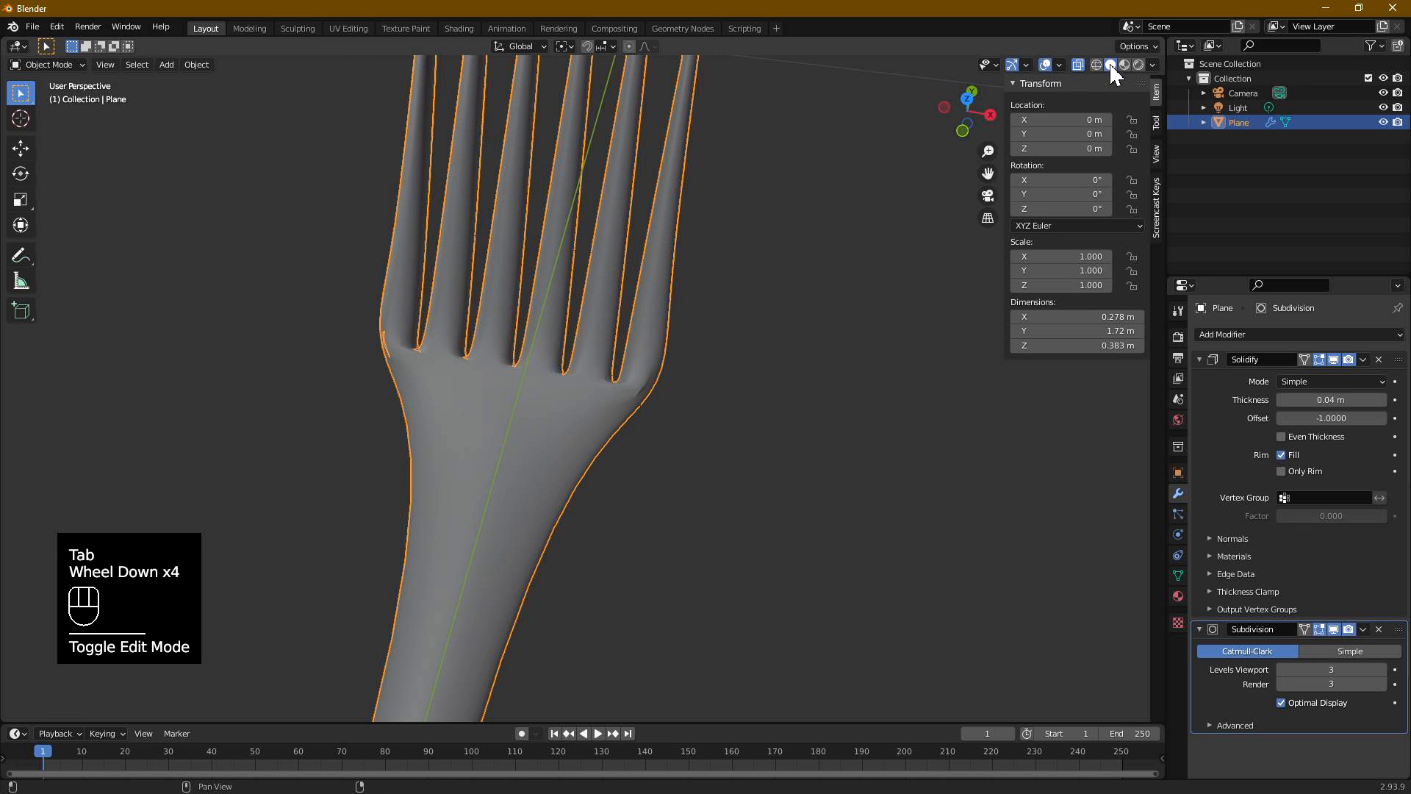
pyautogui.click(1123, 64)
pyautogui.moveTo(770, 386); pyautogui.dragTo(757, 351, button='middle')
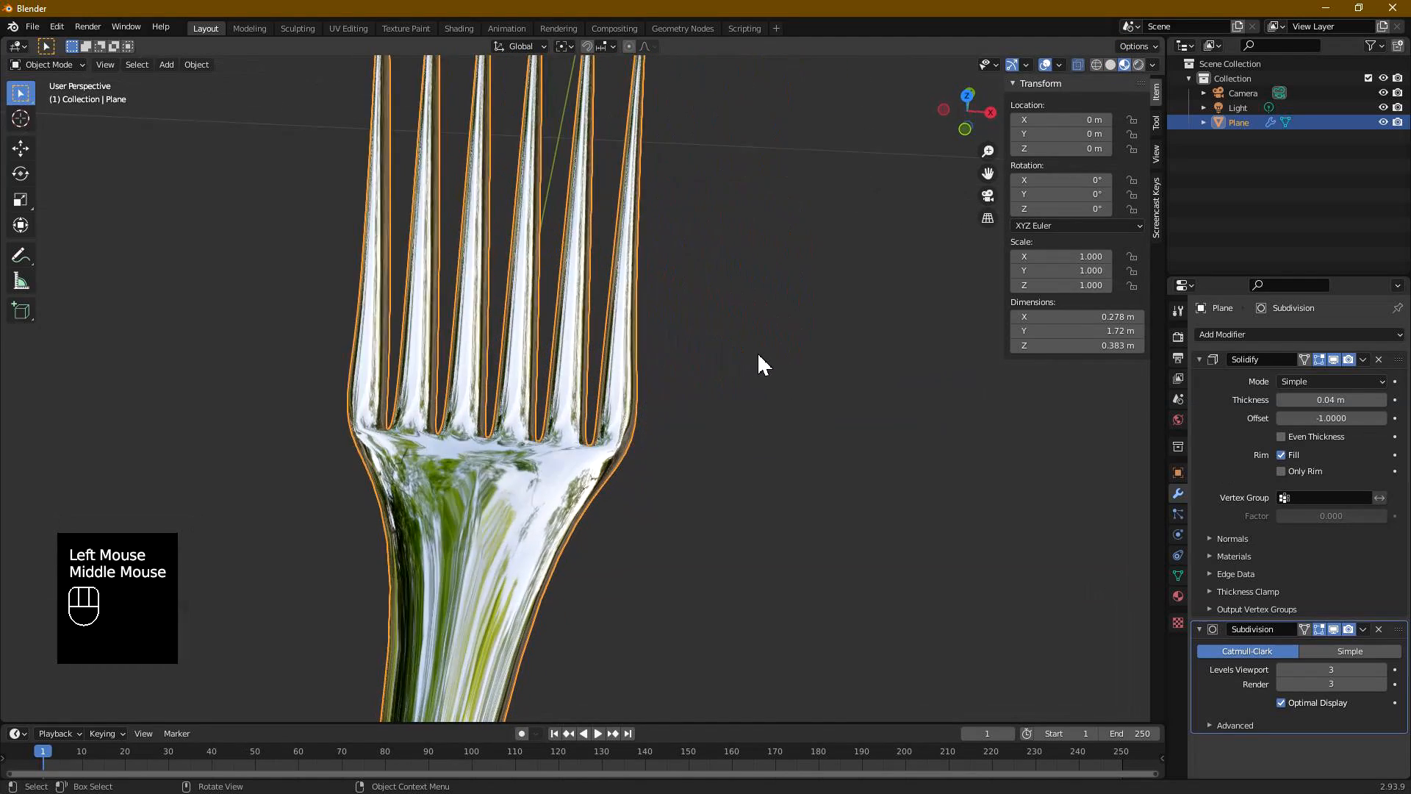
pyautogui.scroll(-4, 686, 302)
# - Select all the tine tip vertices in Edit Mode and scale them inward so the tines converge
pyautogui.click(565, 48)
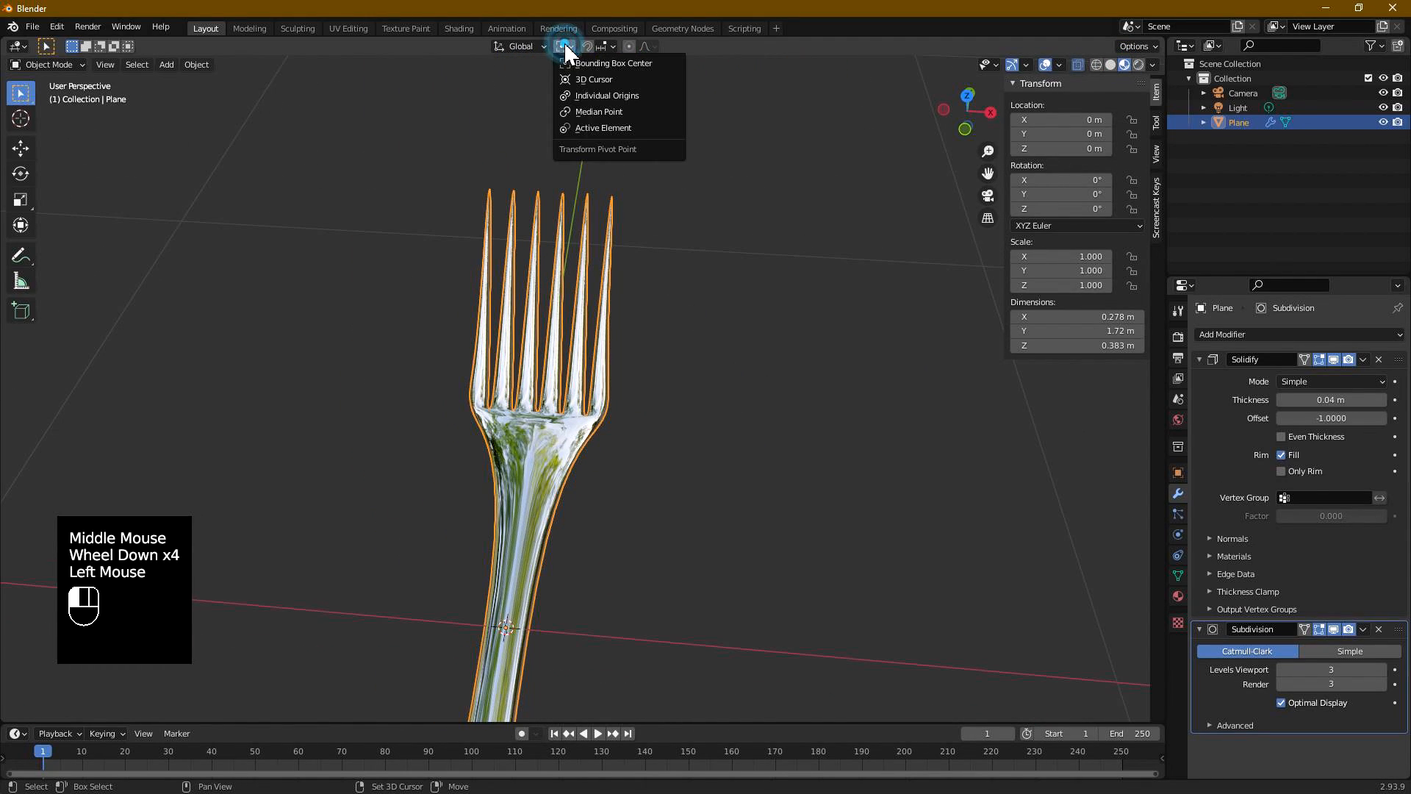
pyautogui.click(479, 160)
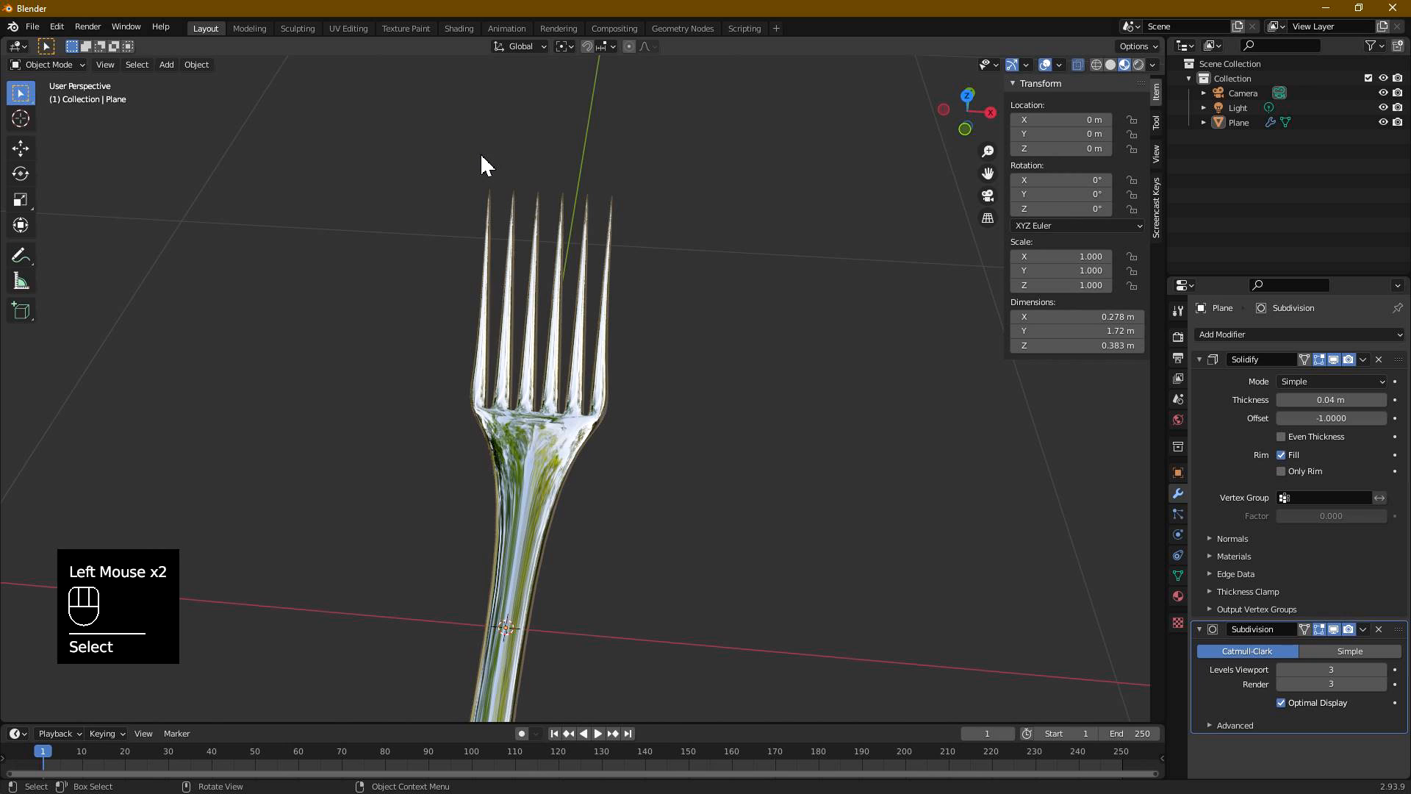
pyautogui.moveTo(448, 155); pyautogui.dragTo(768, 262)
pyautogui.press('Tab')
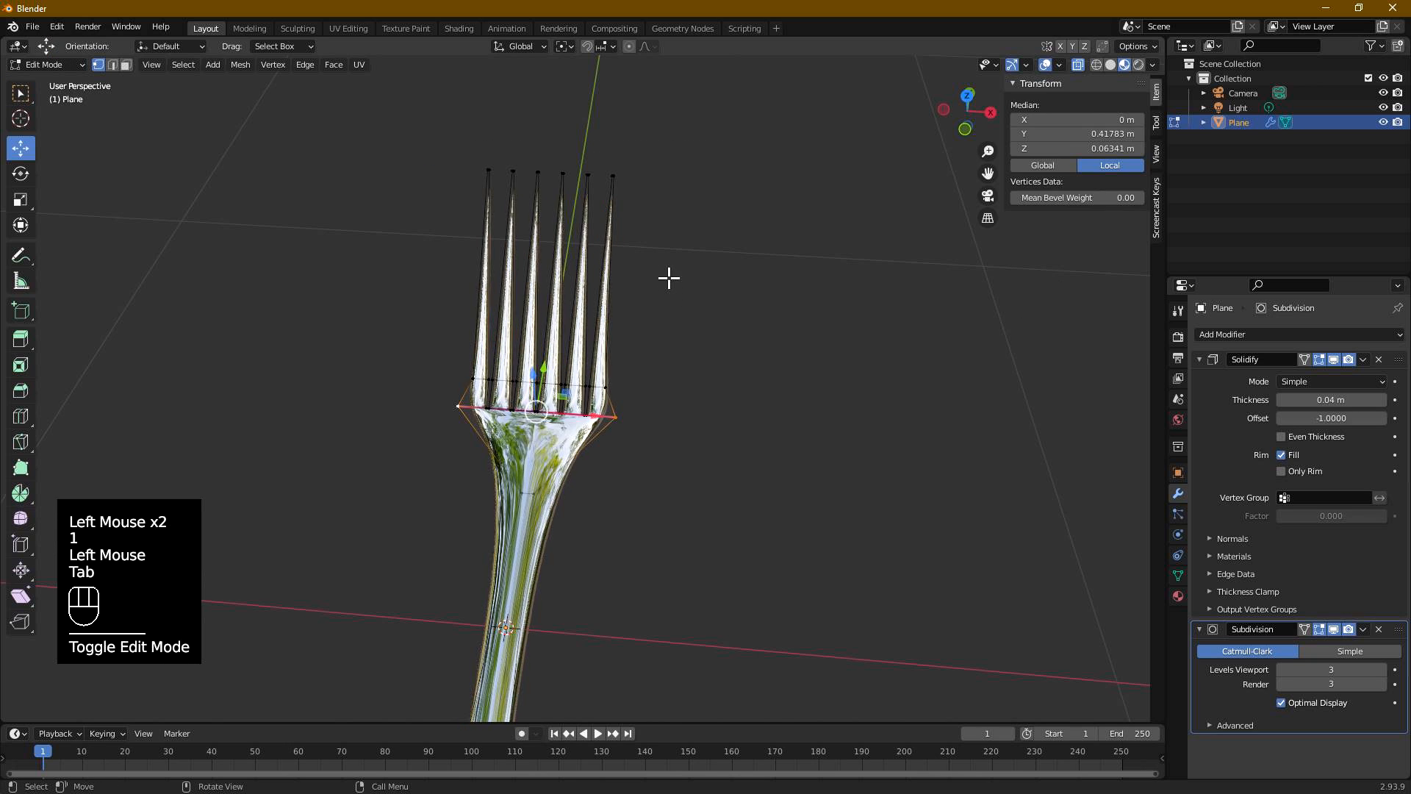
pyautogui.click(451, 126)
pyautogui.moveTo(431, 126); pyautogui.dragTo(803, 243)
pyautogui.press('s')
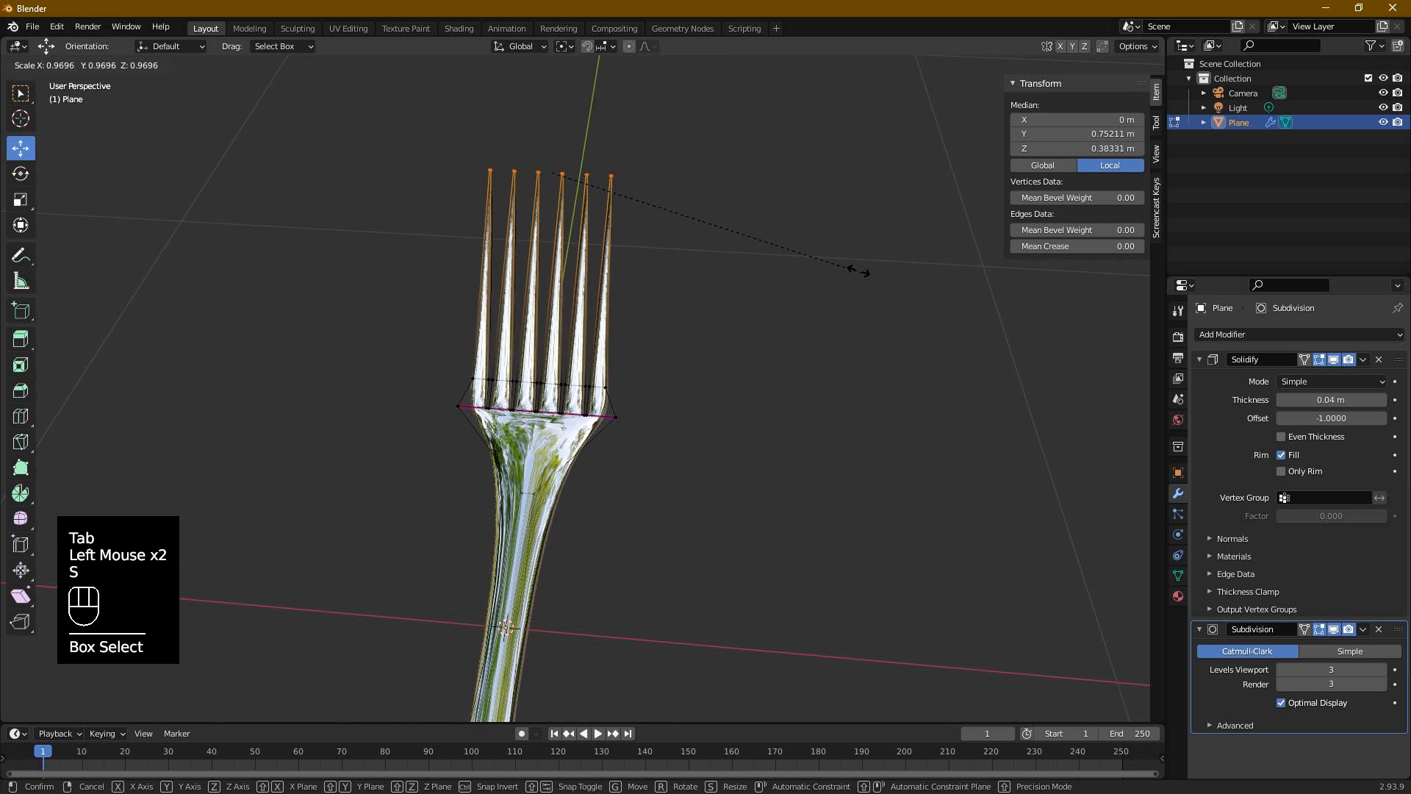
pyautogui.click(743, 246)
# - Select the vertices around the tines' base and the neck and scale them down to about 0.77
pyautogui.click(400, 353)
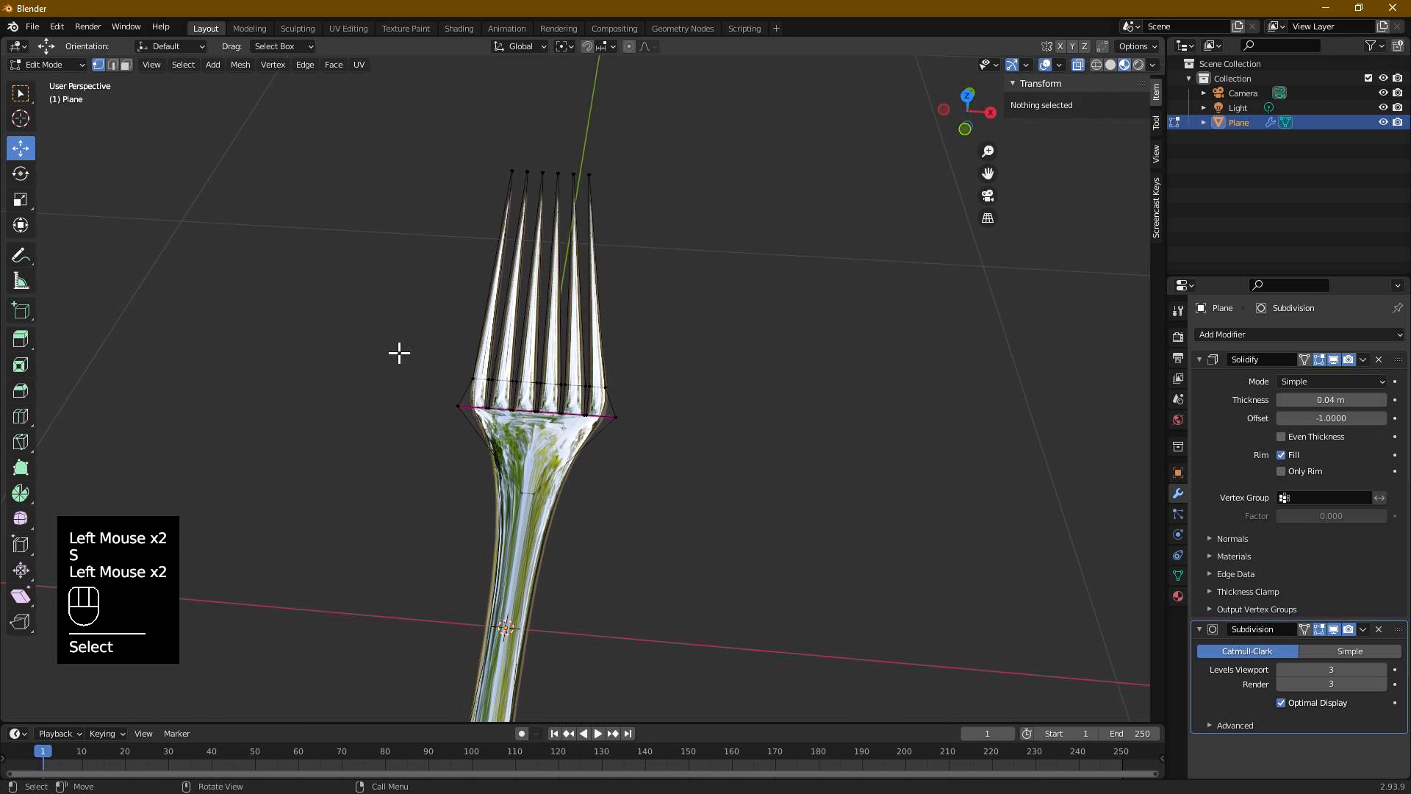
pyautogui.moveTo(400, 353); pyautogui.dragTo(829, 525)
pyautogui.press('s')
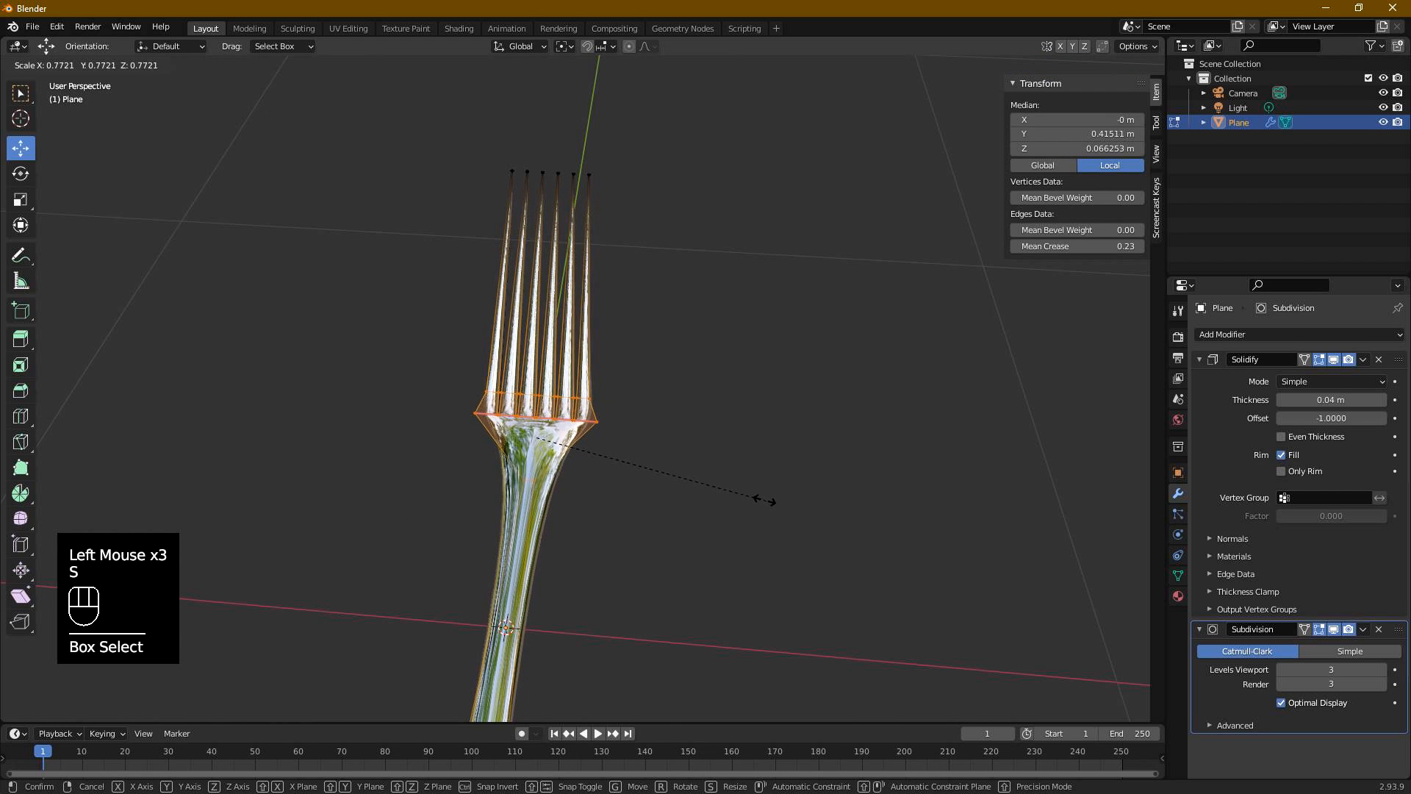
pyautogui.click(758, 499)
pyautogui.click(712, 419)
pyautogui.scroll(2, 680, 338)
pyautogui.moveTo(680, 337); pyautogui.dragTo(639, 309, button='middle')
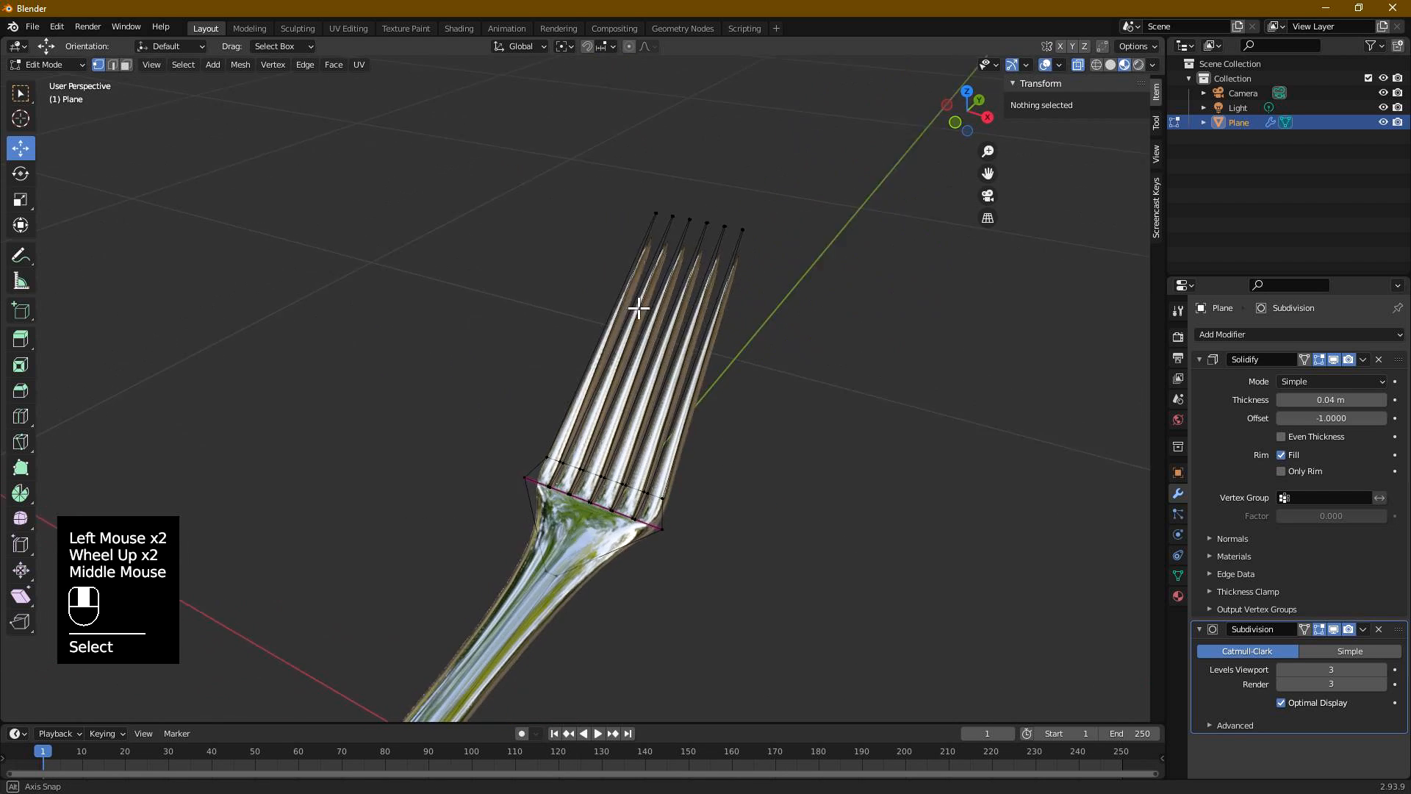
# - Examine the narrowed fork head in Object Mode from several angles
pyautogui.press('Tab')
pyautogui.scroll(-1, 699, 413)
pyautogui.moveTo(699, 412); pyautogui.dragTo(658, 404, button='middle')
pyautogui.scroll(-1, 611, 406)
pyautogui.scroll(1, 581, 460)
pyautogui.scroll(1, 581, 460)
pyautogui.press('Tab')
# - Select the two outer corner vertices at the tines' base and move them slightly upward
pyautogui.keyDown('shift'); pyautogui.moveTo(510, 567); pyautogui.dragTo(635, 301, button='middle'); pyautogui.keyUp('shift')
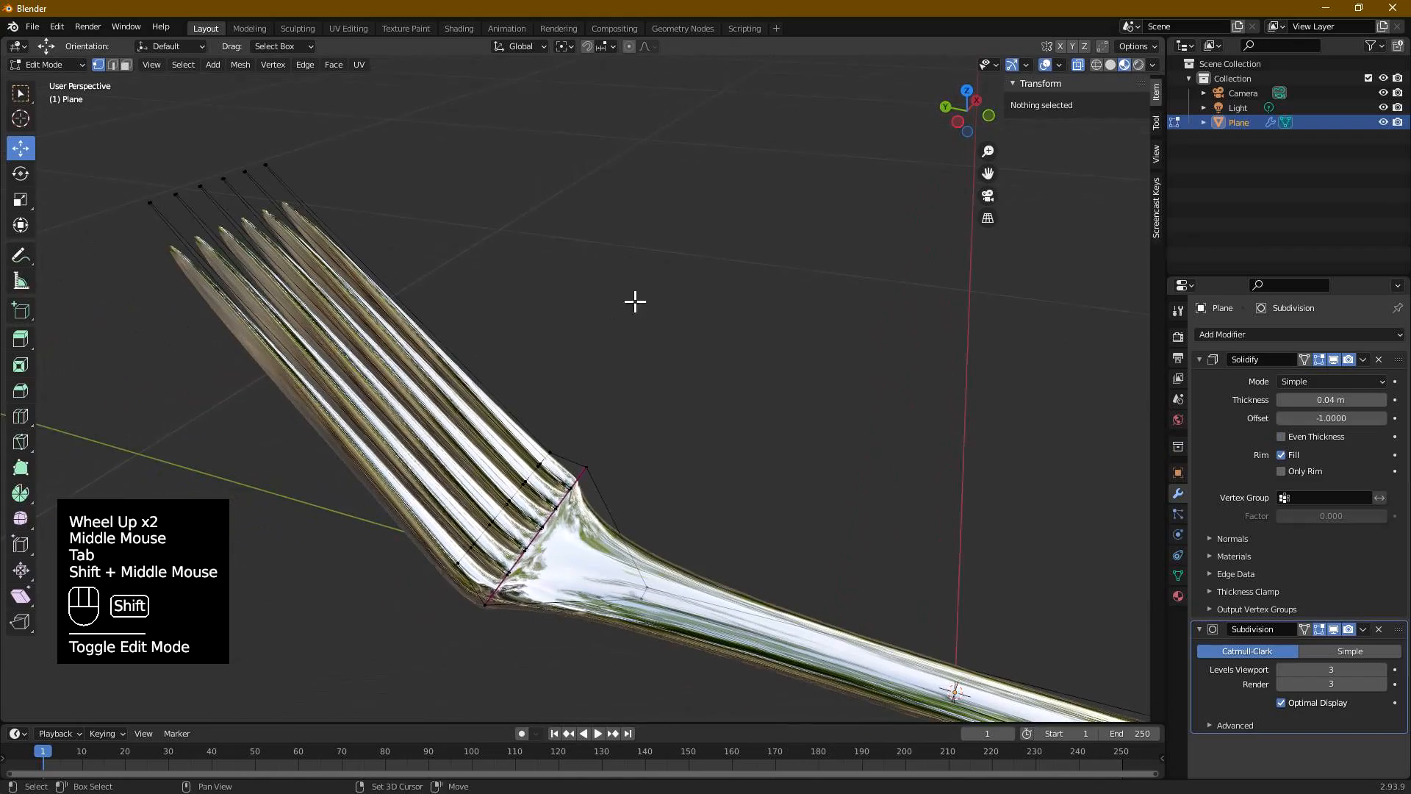
pyautogui.click(496, 616)
pyautogui.moveTo(633, 505)
pyautogui.mouseDown(button='middle')
pyautogui.moveTo(670, 518)
pyautogui.moveTo(628, 522)
pyautogui.mouseUp(button='middle')
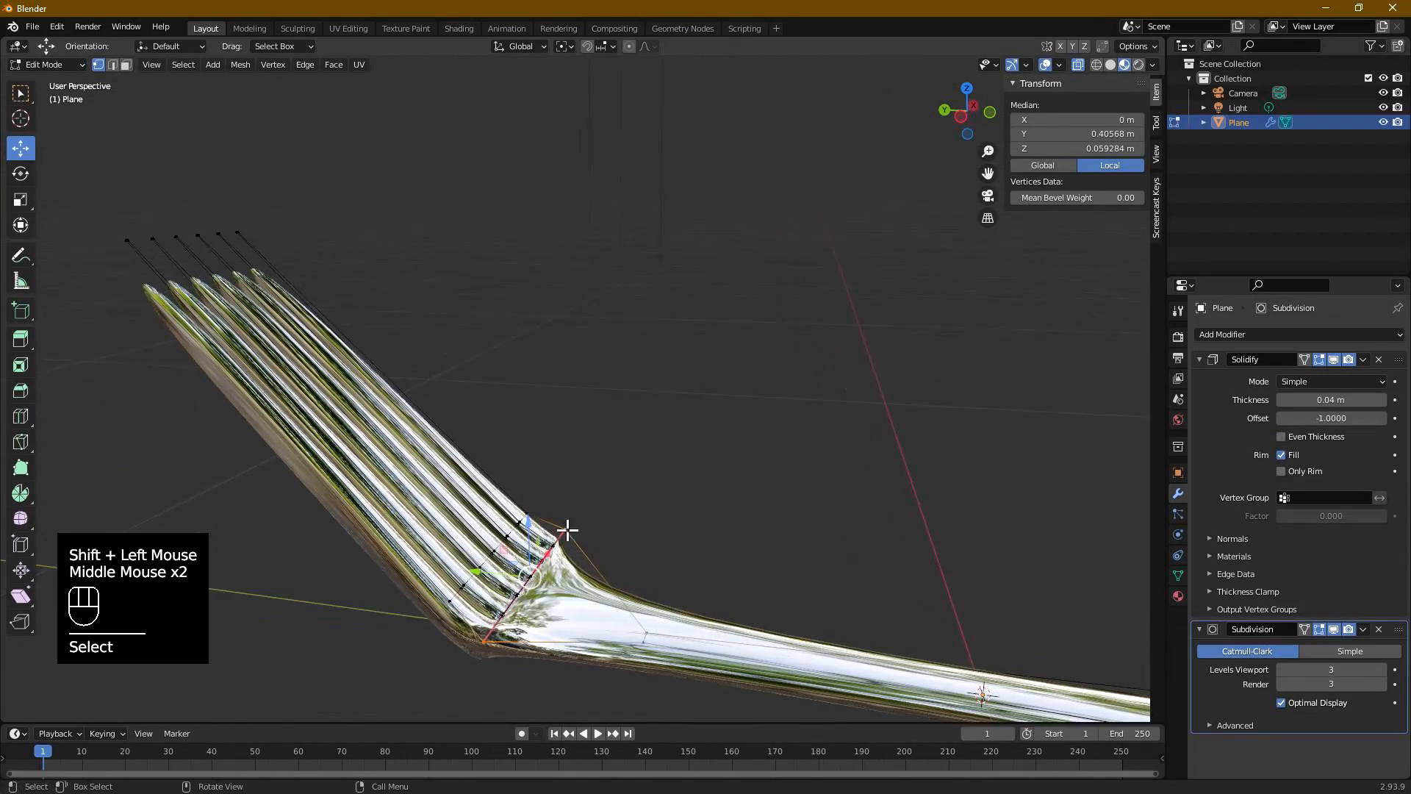
pyautogui.moveTo(535, 528)
pyautogui.mouseDown()
pyautogui.moveTo(547, 506)
pyautogui.moveTo(549, 517)
pyautogui.mouseUp()
pyautogui.click(697, 545)
pyautogui.moveTo(692, 540); pyautogui.dragTo(605, 378, button='middle')
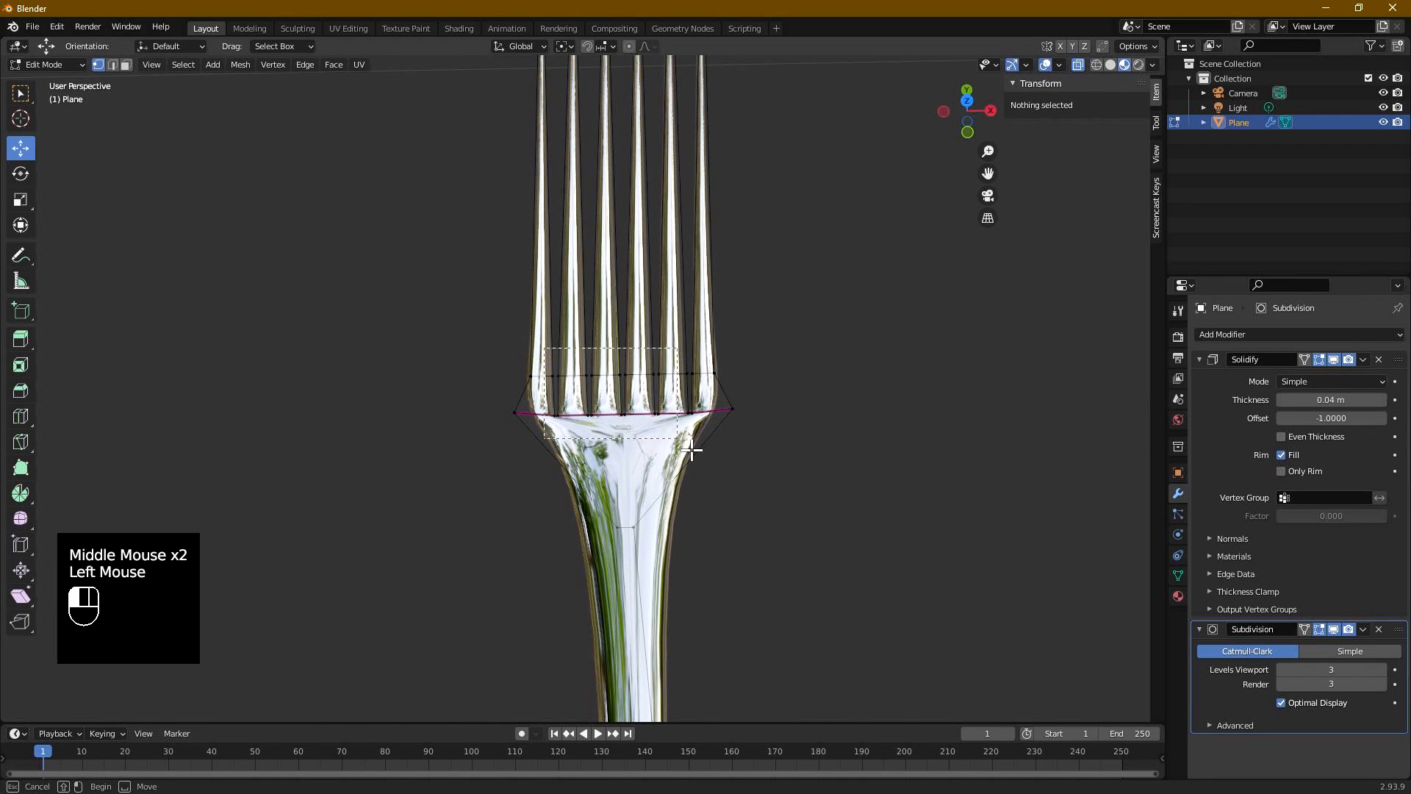
# - Select the inner vertices at the base of the tines and scale them down to about 0.856
pyautogui.moveTo(710, 452); pyautogui.dragTo(718, 460)
pyautogui.press('s')
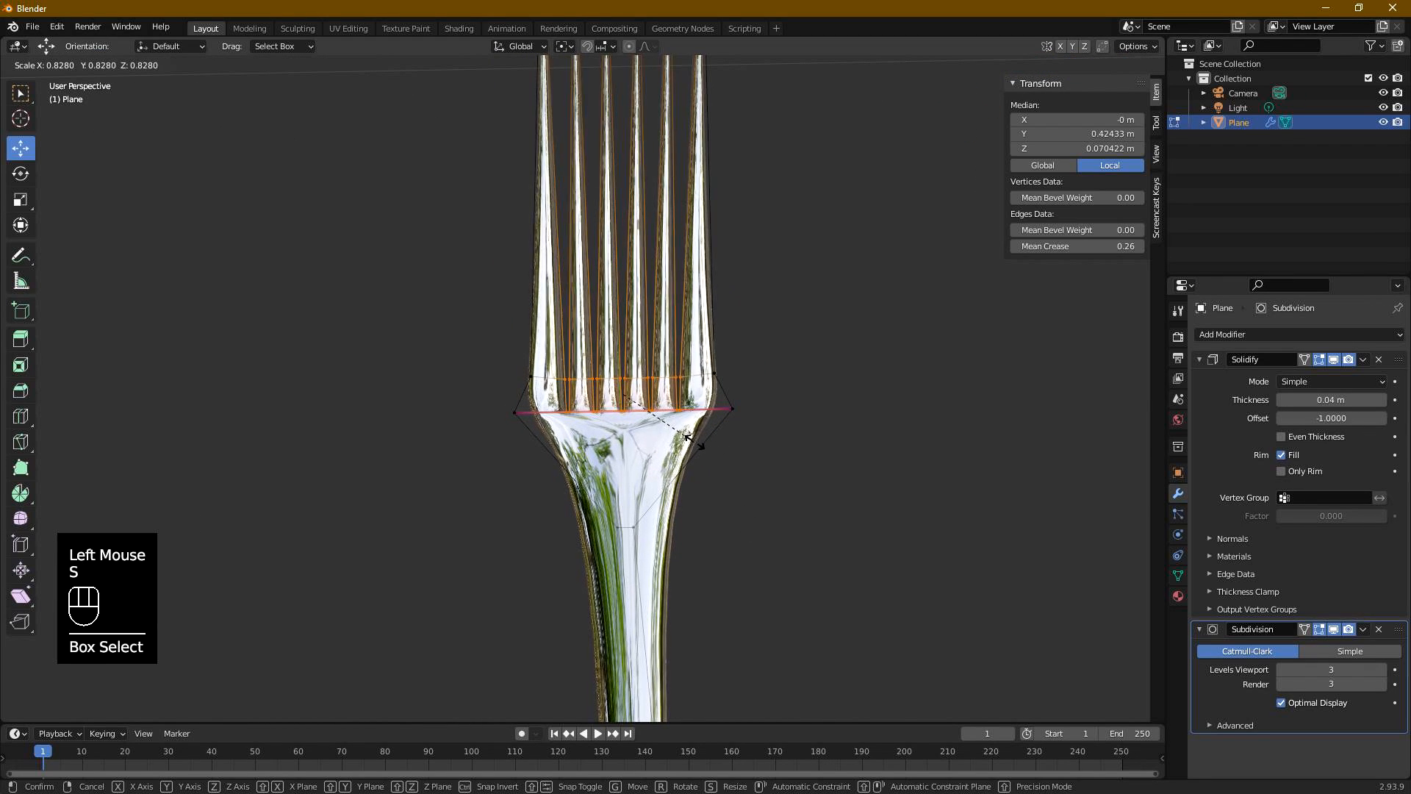
pyautogui.click(700, 449)
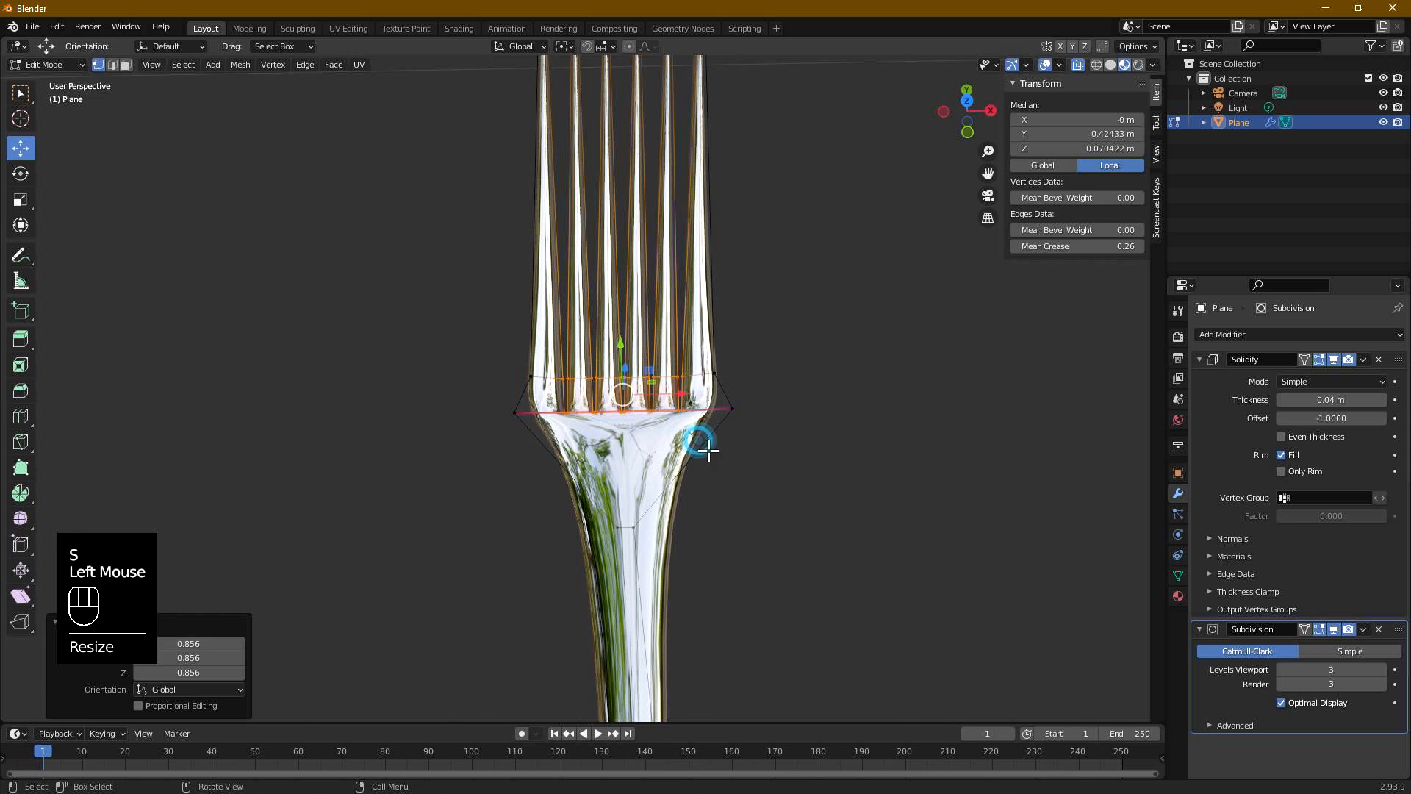
pyautogui.click(763, 506)
# - Select all the tine tip vertices and scale them down to about 0.68
pyautogui.scroll(-3, 772, 302)
pyautogui.moveTo(759, 283); pyautogui.dragTo(646, 296, button='middle')
pyautogui.moveTo(533, 154); pyautogui.dragTo(781, 269)
pyautogui.press('s')
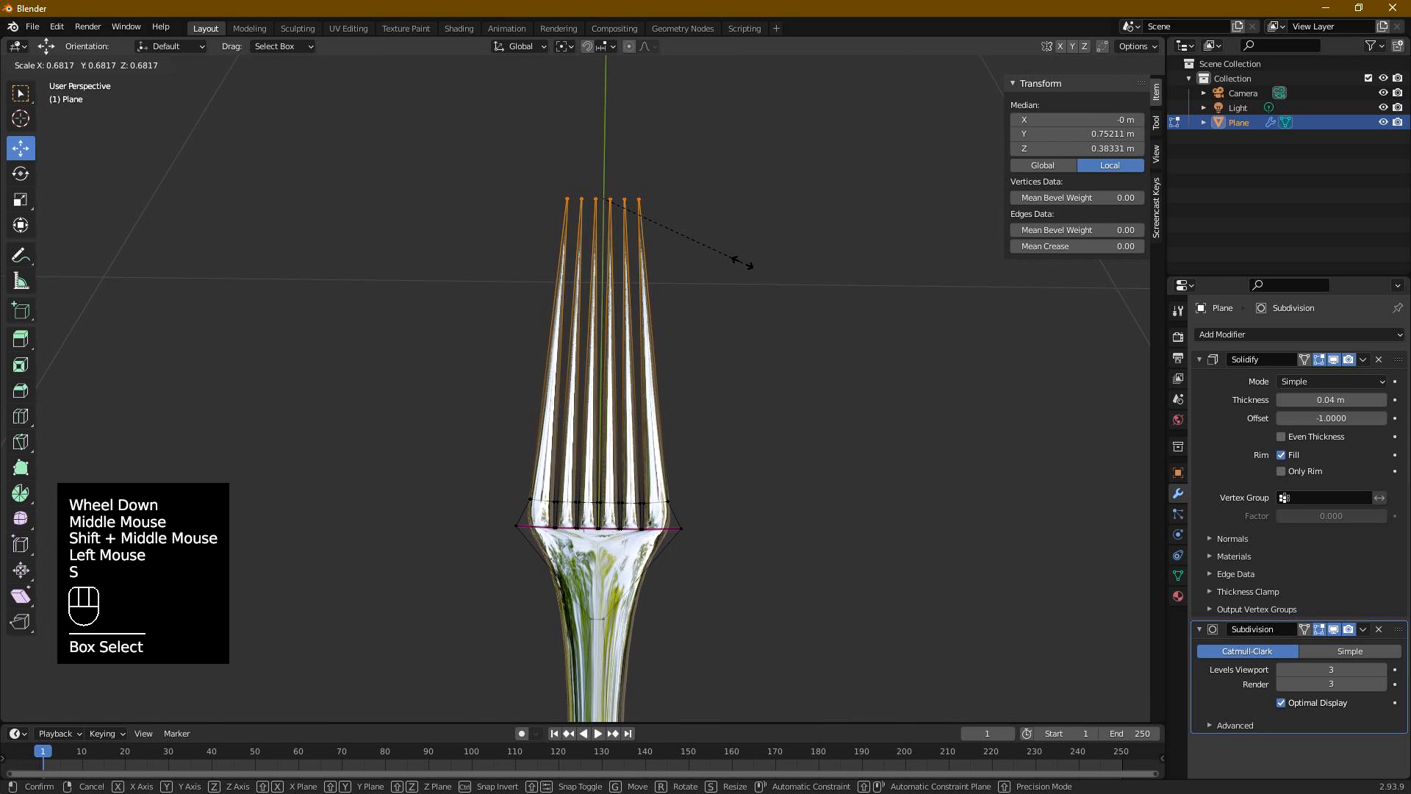
pyautogui.click(747, 267)
# - Examine the whole fork's proportions in Object Mode, from the tines to the handle
pyautogui.scroll(-2, 748, 594)
pyautogui.moveTo(747, 594); pyautogui.dragTo(725, 548, button='middle')
pyautogui.press('Tab')
pyautogui.scroll(-1, 684, 592)
pyautogui.moveTo(684, 592); pyautogui.dragTo(661, 568, button='middle')
pyautogui.click(611, 559)
pyautogui.scroll(-2, 558, 537)
pyautogui.moveTo(544, 529); pyautogui.dragTo(713, 613, button='middle')
pyautogui.scroll(3, 650, 573)
pyautogui.scroll(-5, 673, 582)
# - Shorten the handle by moving its end vertices about 0.22 m along Y toward the tines
pyautogui.moveTo(724, 526); pyautogui.dragTo(807, 641)
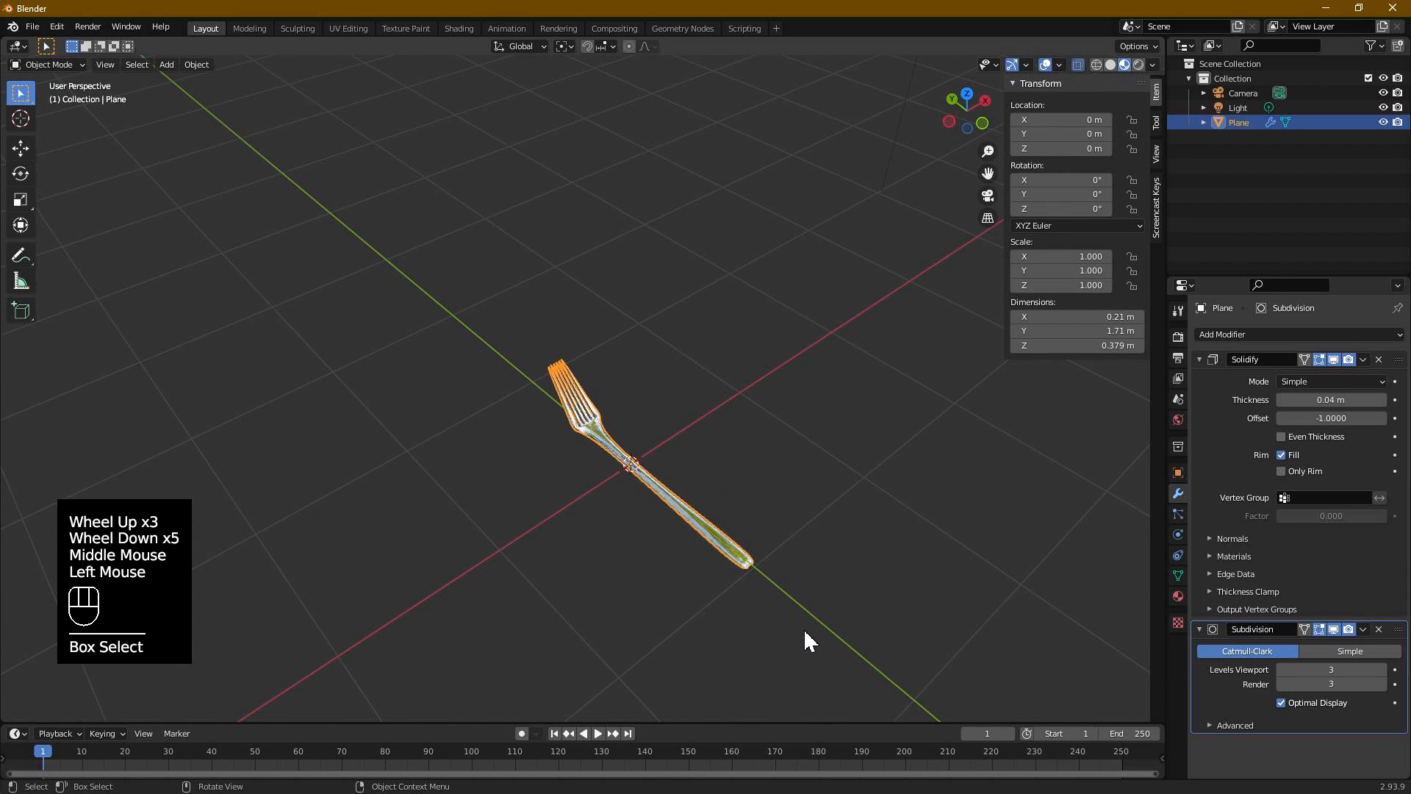
pyautogui.press('Tab')
pyautogui.moveTo(734, 542); pyautogui.dragTo(833, 650)
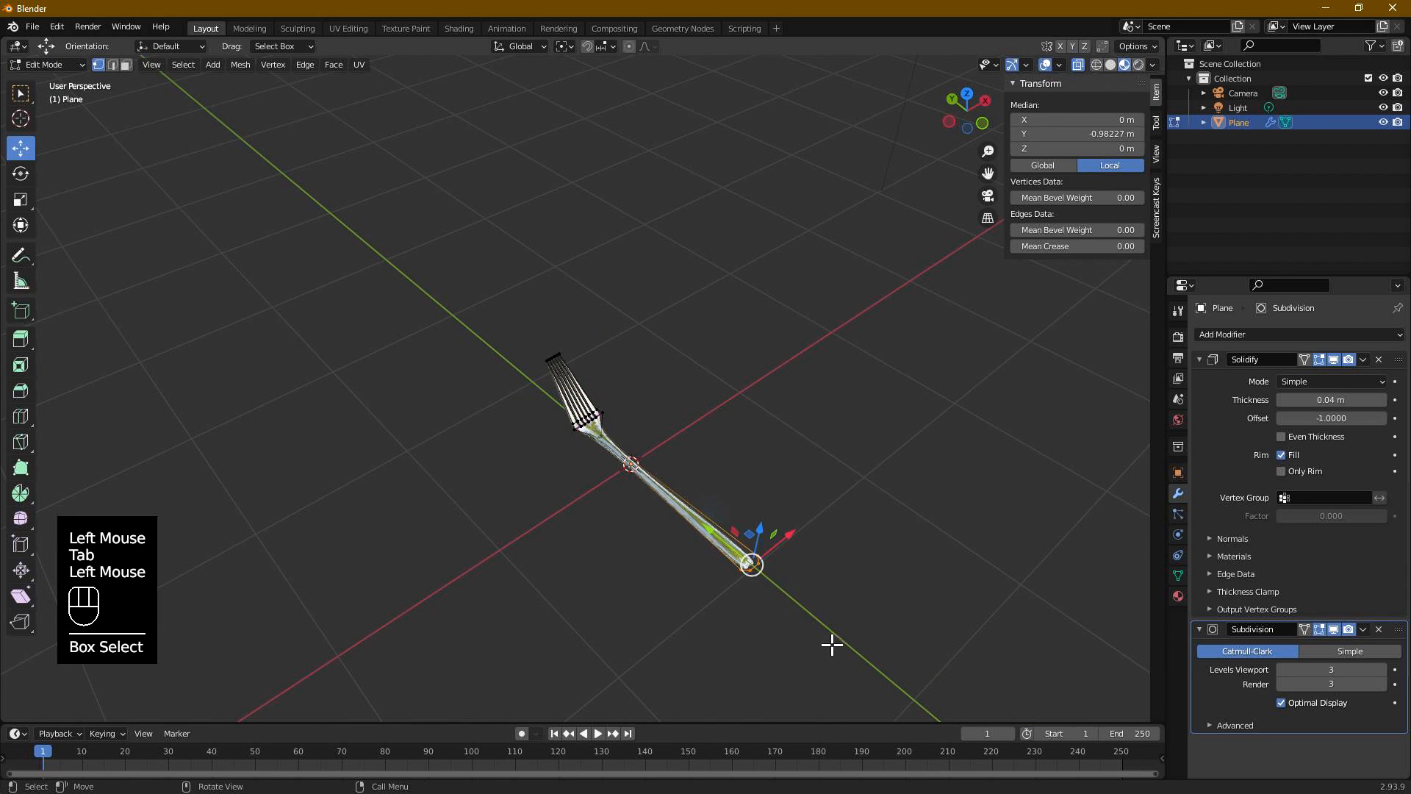
pyautogui.moveTo(737, 556); pyautogui.dragTo(760, 590)
pyautogui.click(708, 451)
pyautogui.scroll(2, 718, 479)
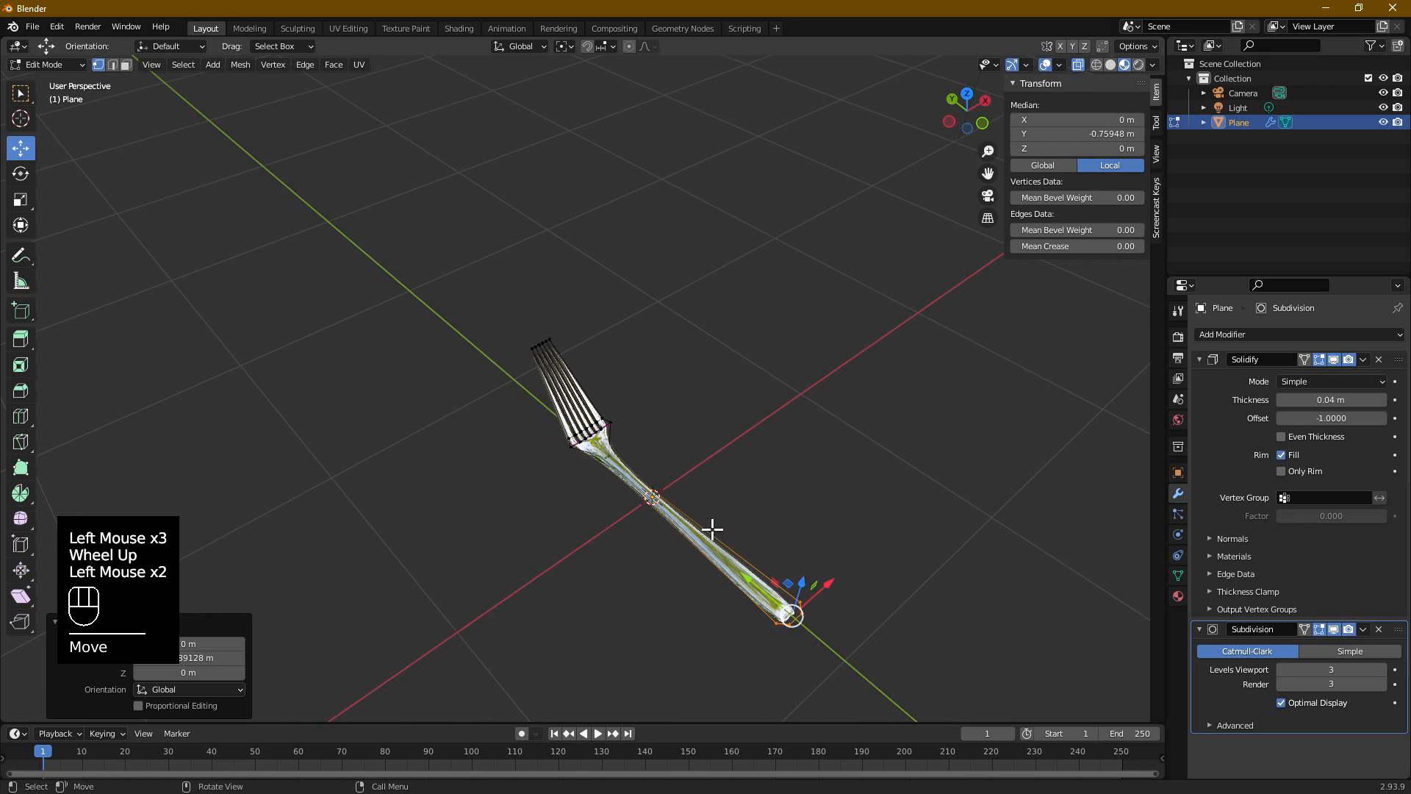
# - Select the neck vertices below the fork head and scale them down to about 0.489
pyautogui.scroll(3, 690, 495)
pyautogui.moveTo(691, 495); pyautogui.dragTo(727, 513, button='middle')
pyautogui.scroll(1, 637, 523)
pyautogui.scroll(2, 637, 524)
pyautogui.click(709, 570)
pyautogui.moveTo(708, 570); pyautogui.dragTo(775, 602, button='middle')
pyautogui.click(659, 638)
pyautogui.press('s')
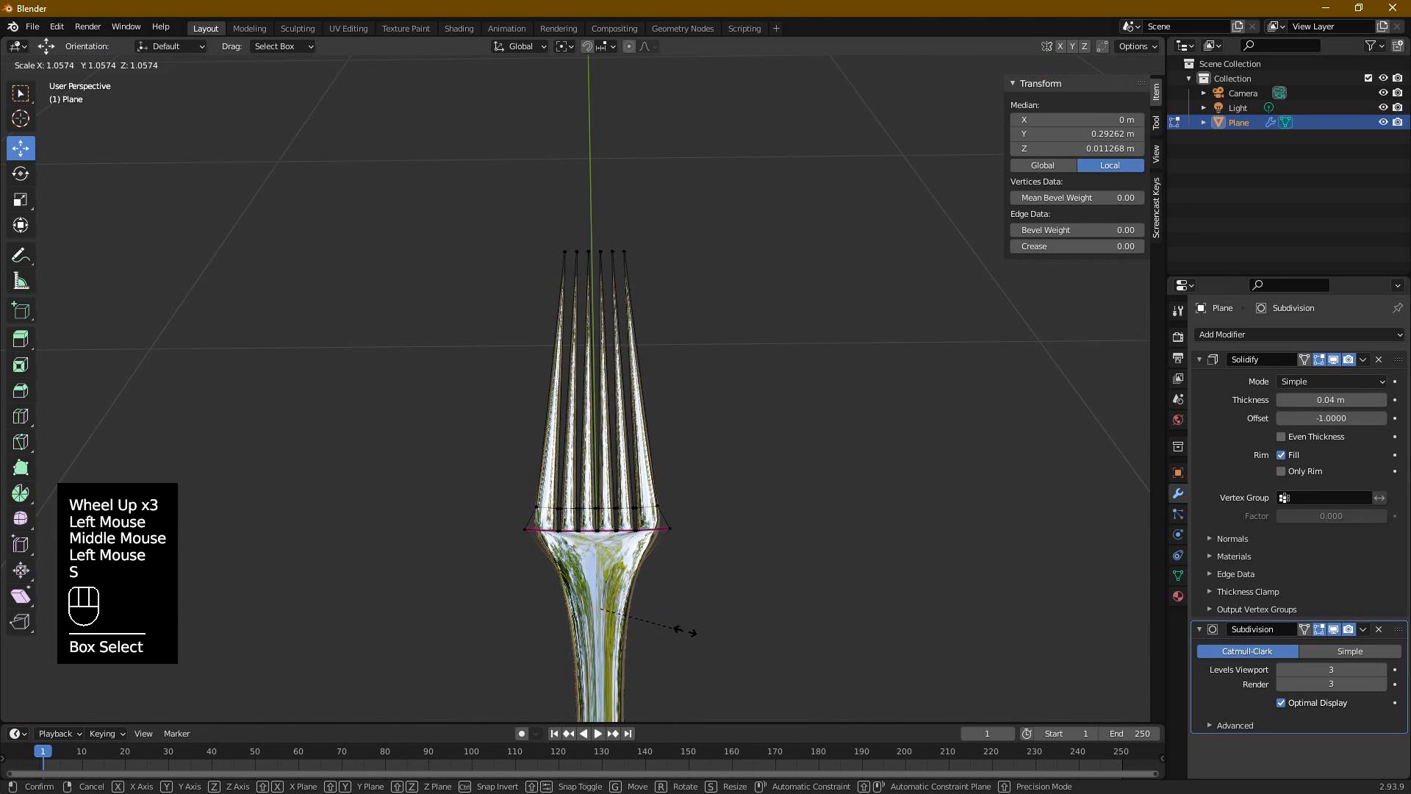
pyautogui.click(640, 610)
# - Bevel the narrowed neck edge by about 0.031 m with one segment
pyautogui.hotkey('ctrl', 'b')
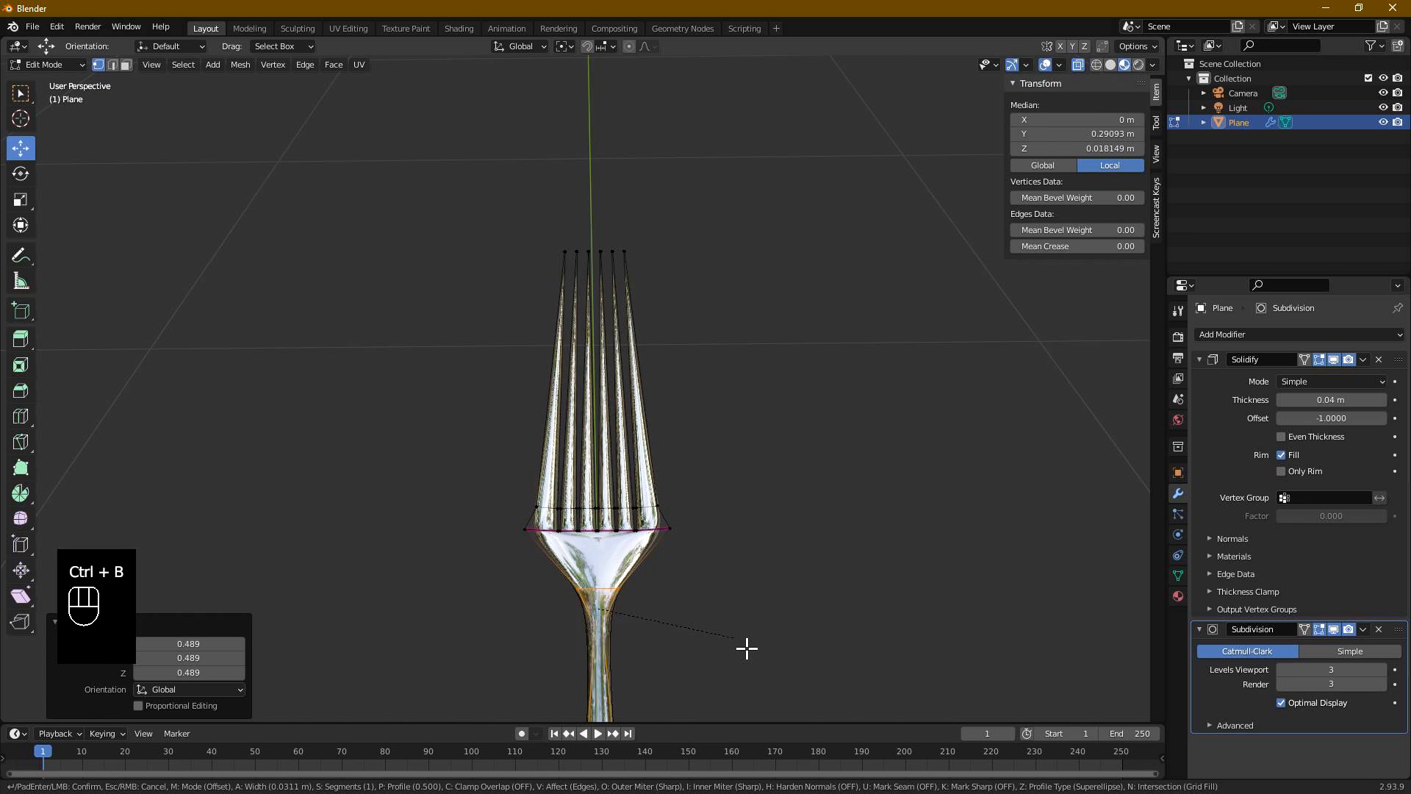
pyautogui.click(749, 648)
pyautogui.click(738, 639)
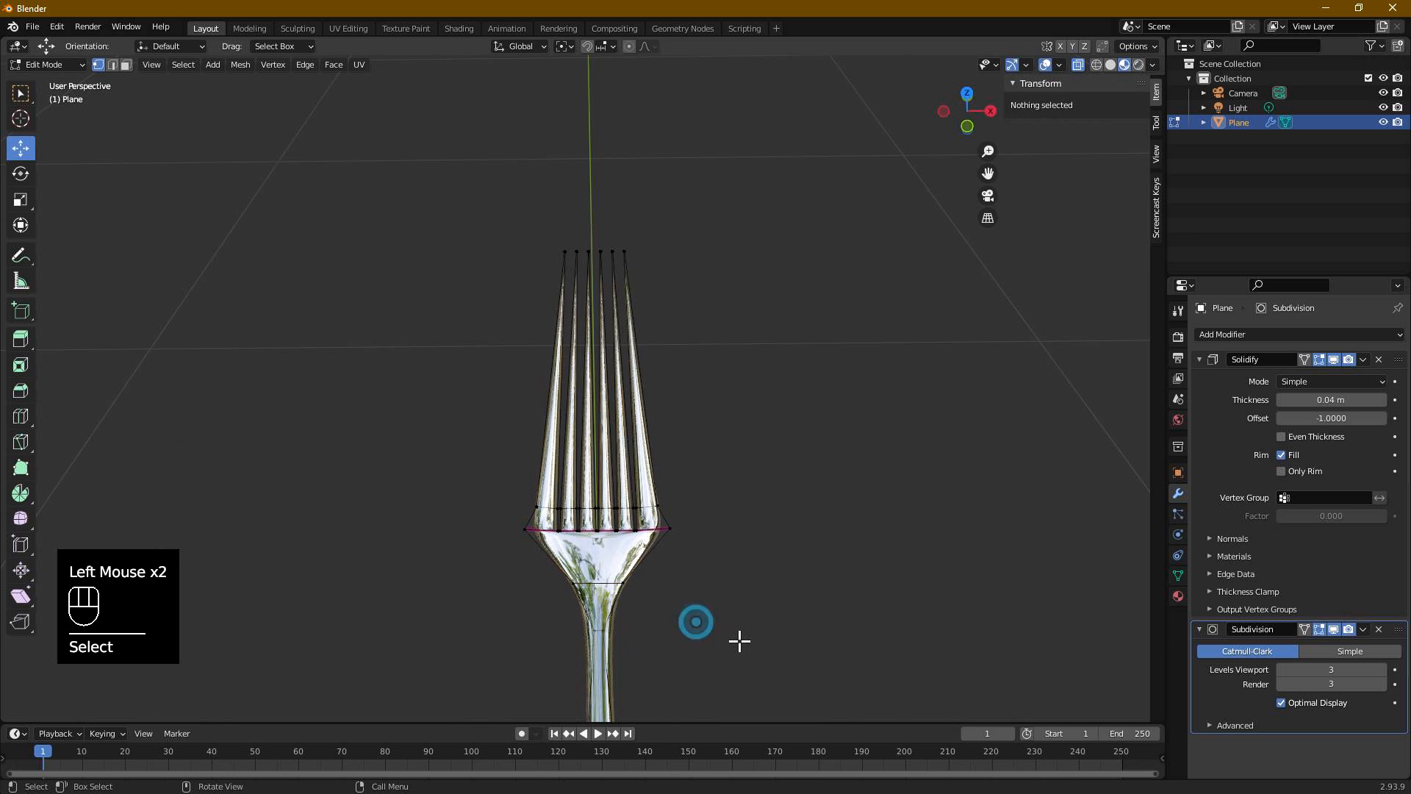
# - Move the vertex row just above the tines' base about 0.083 m along Y toward the tips and about 0.038 m up
pyautogui.scroll(1, 737, 639)
pyautogui.keyDown('shift'); pyautogui.moveTo(737, 639); pyautogui.dragTo(627, 488, button='middle'); pyautogui.keyUp('shift')
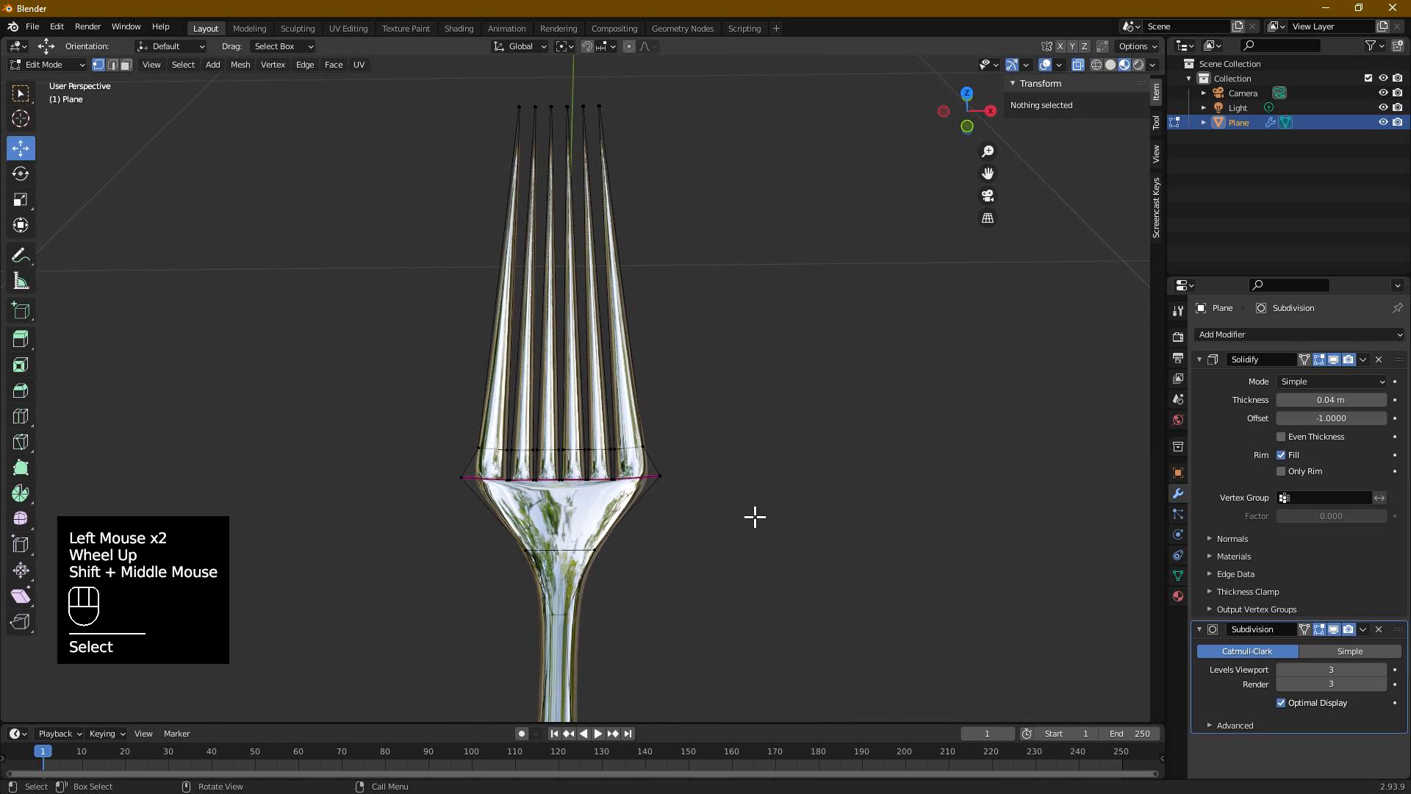
pyautogui.moveTo(755, 516); pyautogui.dragTo(744, 495, button='middle')
pyautogui.moveTo(454, 420); pyautogui.dragTo(720, 491)
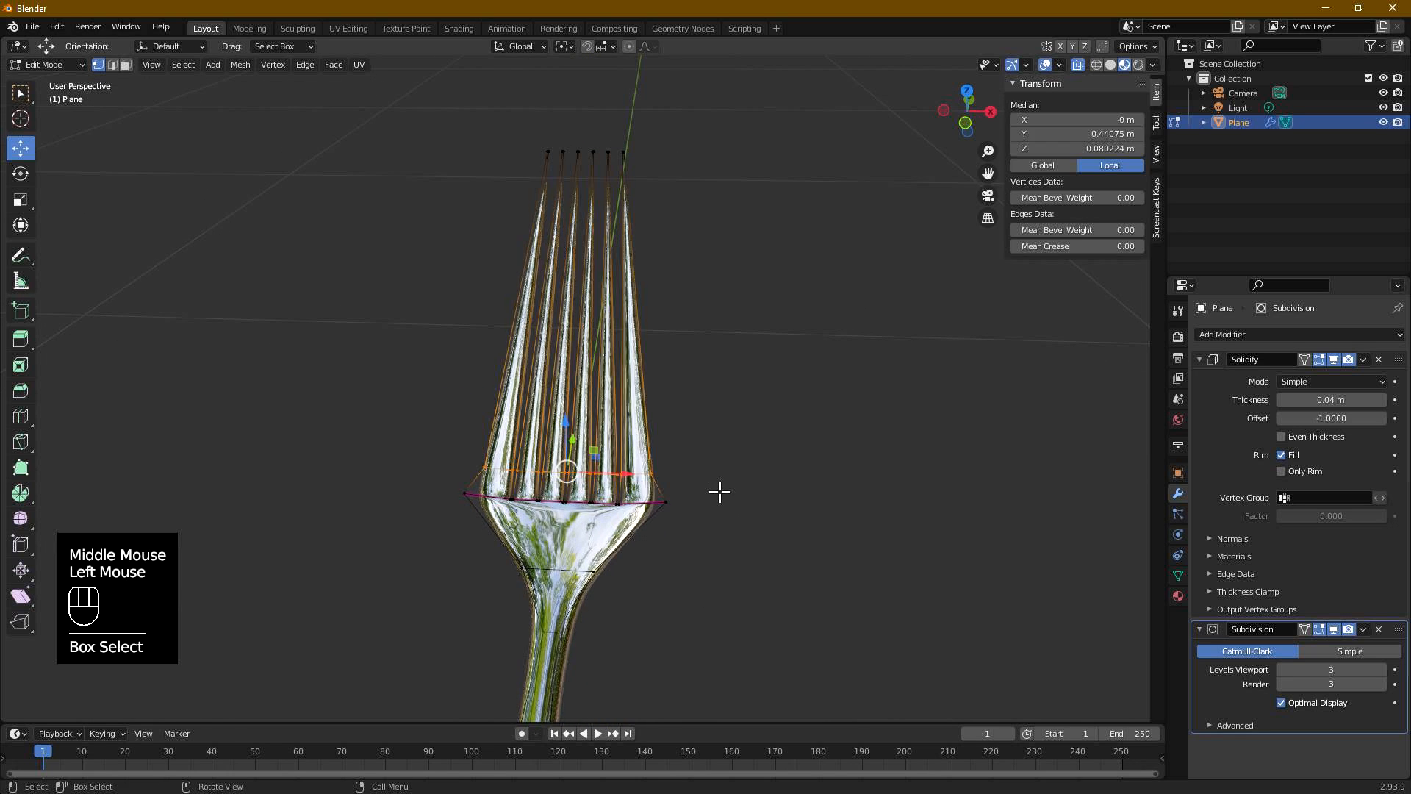
pyautogui.moveTo(624, 496); pyautogui.dragTo(460, 558, button='middle')
pyautogui.scroll(-1, 662, 518)
pyautogui.moveTo(460, 544); pyautogui.dragTo(482, 472)
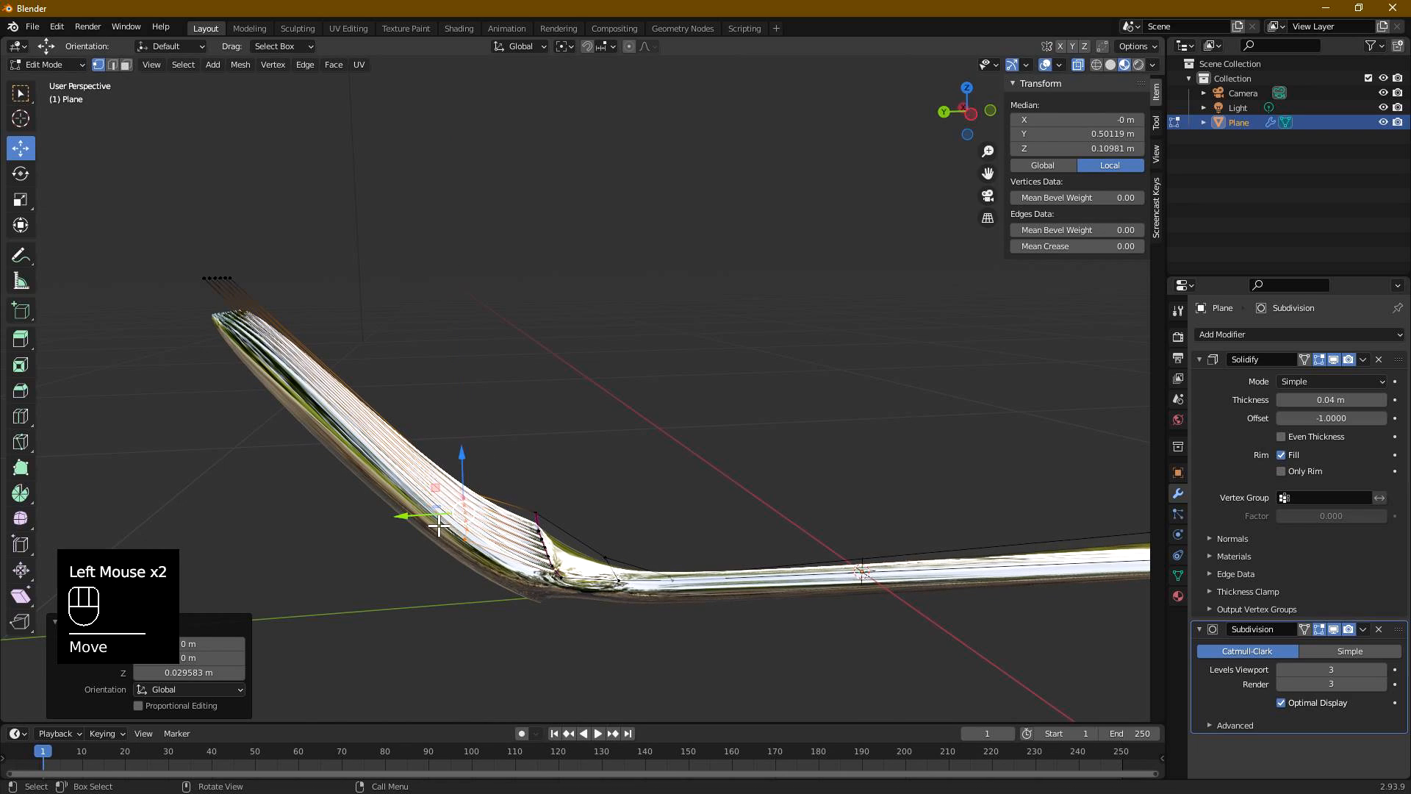
pyautogui.moveTo(439, 523); pyautogui.dragTo(456, 464)
pyautogui.click(875, 492)
# - Reselect the raised row of tine vertices and scale it up to about 1.15
pyautogui.moveTo(891, 492); pyautogui.dragTo(564, 354, button='middle')
pyautogui.moveTo(515, 285); pyautogui.dragTo(789, 384)
pyautogui.press('s')
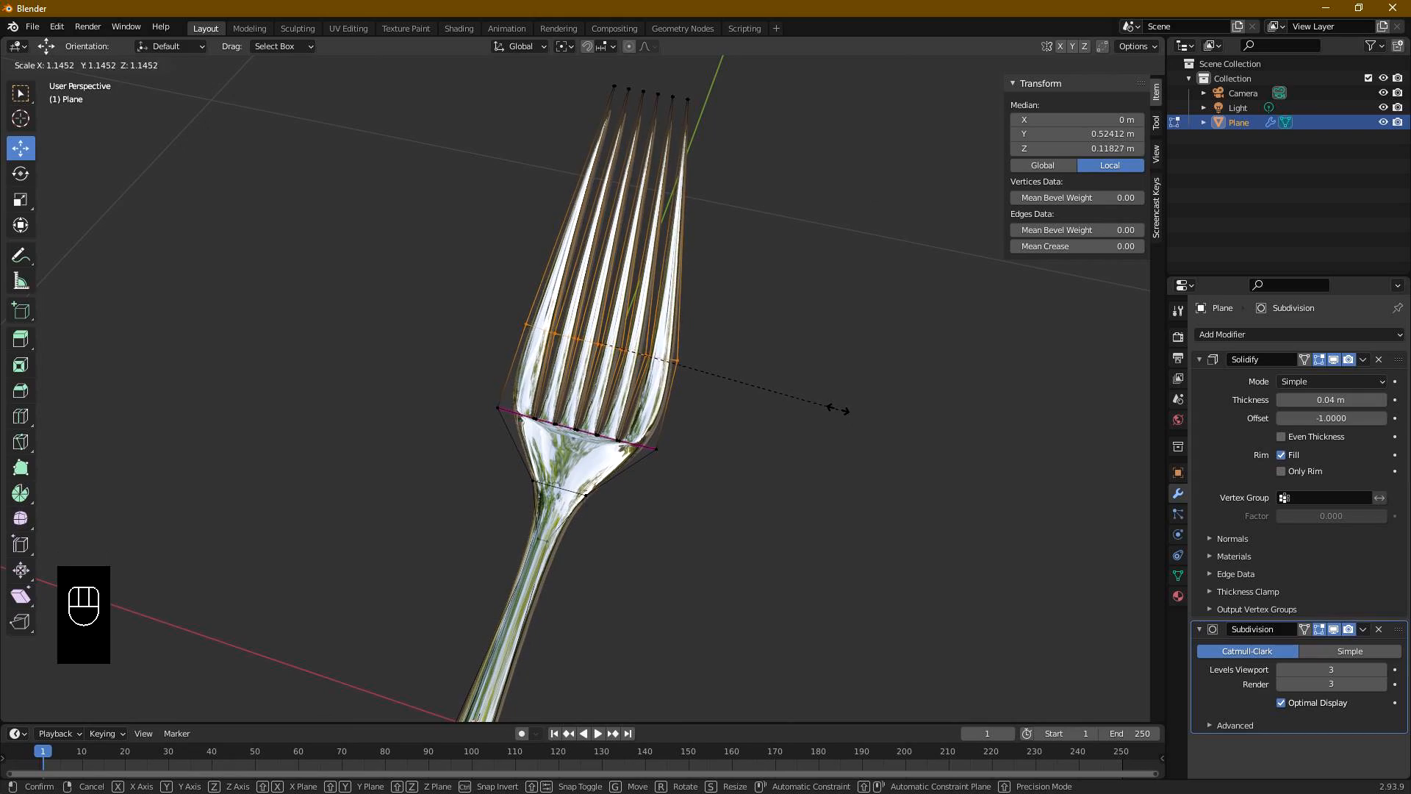
pyautogui.click(829, 406)
pyautogui.click(779, 409)
pyautogui.moveTo(778, 409); pyautogui.dragTo(844, 376, button='middle')
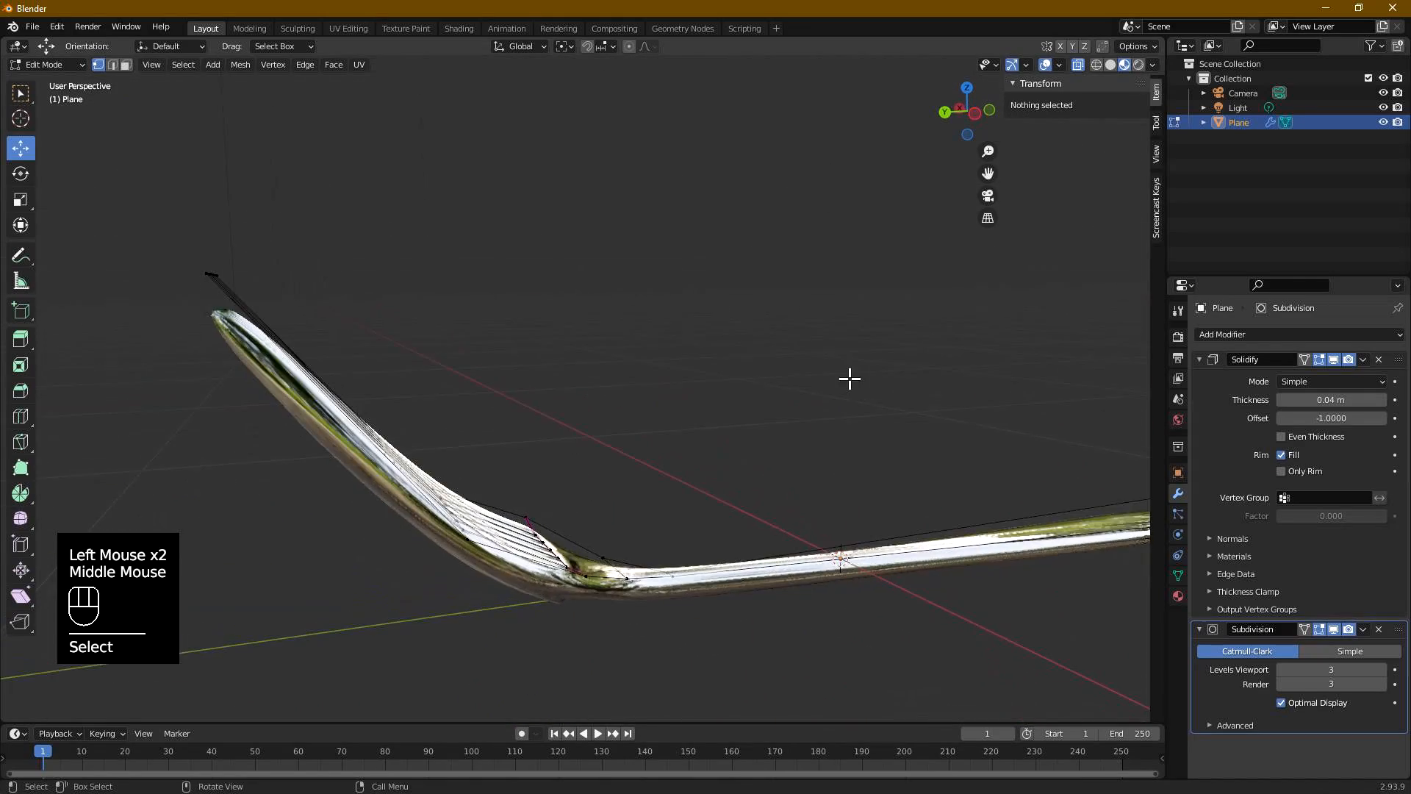
# - Examine the curved fork in Object Mode from the side and from above
pyautogui.press('Tab')
pyautogui.scroll(-2, 845, 432)
pyautogui.moveTo(845, 432); pyautogui.dragTo(772, 542, button='middle')
pyautogui.click(788, 418)
pyautogui.moveTo(873, 436); pyautogui.dragTo(552, 394, button='middle')
pyautogui.scroll(3, 873, 488)
pyautogui.scroll(-2, 683, 488)
pyautogui.moveTo(684, 488); pyautogui.dragTo(497, 371, button='middle')
# - Select a group of the fork's vertices in Edit Mode, shift them slightly, and return to Object Mode
pyautogui.press('Tab')
pyautogui.scroll(2, 636, 488)
pyautogui.moveTo(498, 371); pyautogui.dragTo(621, 397)
pyautogui.moveTo(569, 355)
pyautogui.mouseDown()
pyautogui.moveTo(586, 338)
pyautogui.moveTo(583, 363)
pyautogui.moveTo(595, 353)
pyautogui.mouseUp()
pyautogui.click(798, 452)
pyautogui.scroll(1, 902, 466)
pyautogui.moveTo(901, 466); pyautogui.dragTo(735, 463, button='middle')
pyautogui.scroll(-2, 737, 444)
pyautogui.scroll(-2, 874, 516)
pyautogui.scroll(1, 730, 365)
pyautogui.press('Tab')
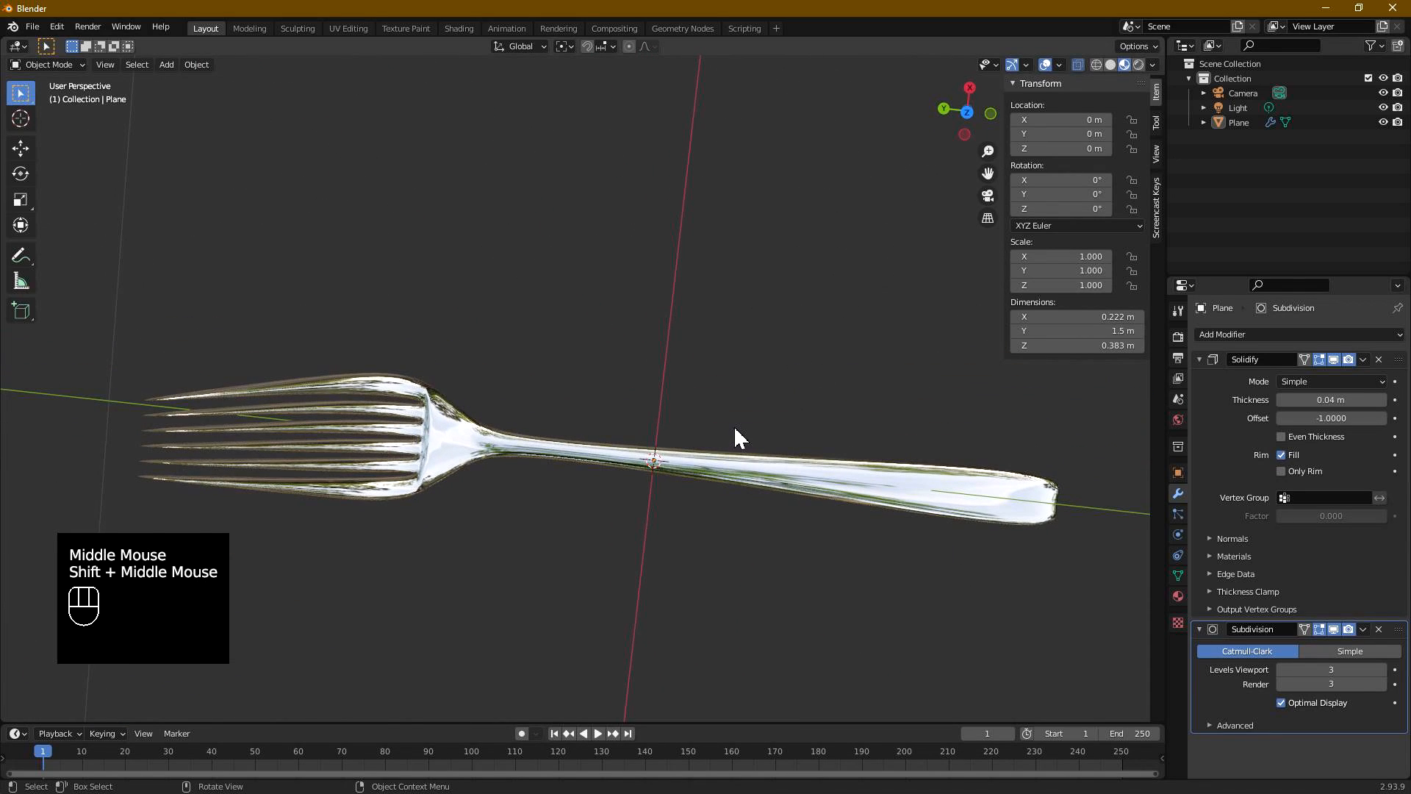